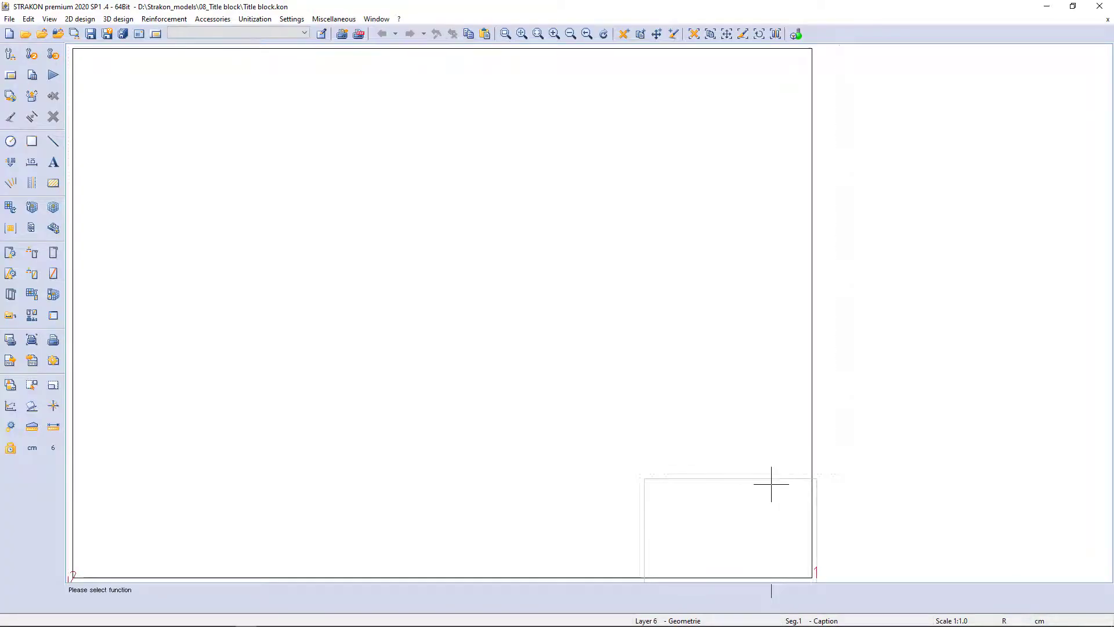
# Zoom into the drawing frame's lower-right corner with two diagonal strokes
pyautogui.moveTo(724, 518); pyautogui.dragTo(629, 381, button='middle')
pyautogui.moveTo(517, 479); pyautogui.dragTo(791, 289)
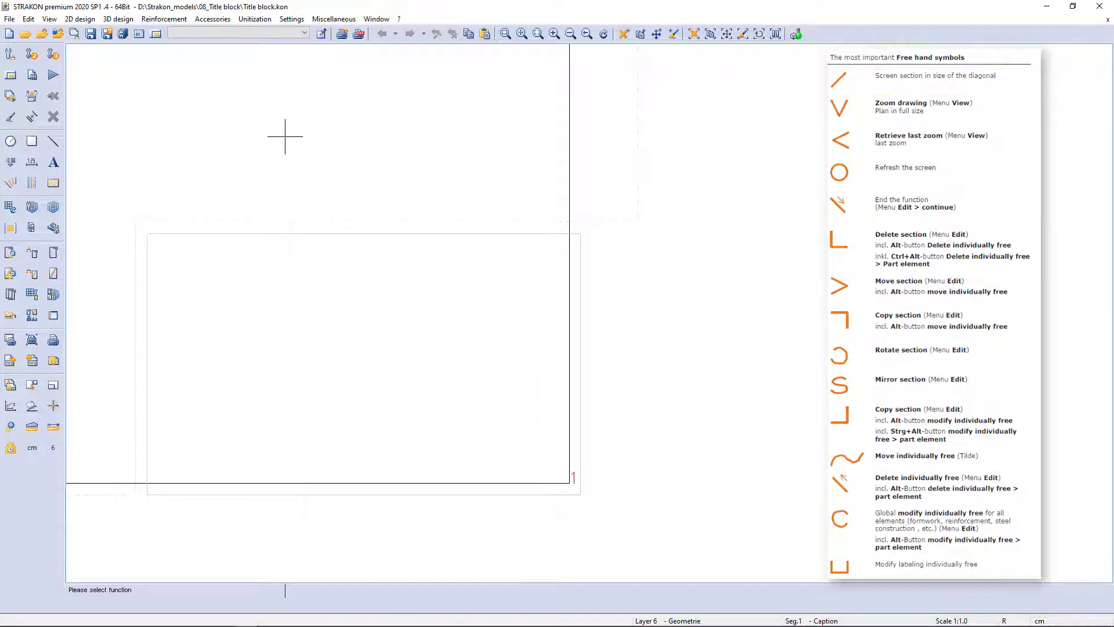
# Draw a 15 × 8 rectangle offset -5,5 from the frame's bottom-right corner
pyautogui.click(33, 142)
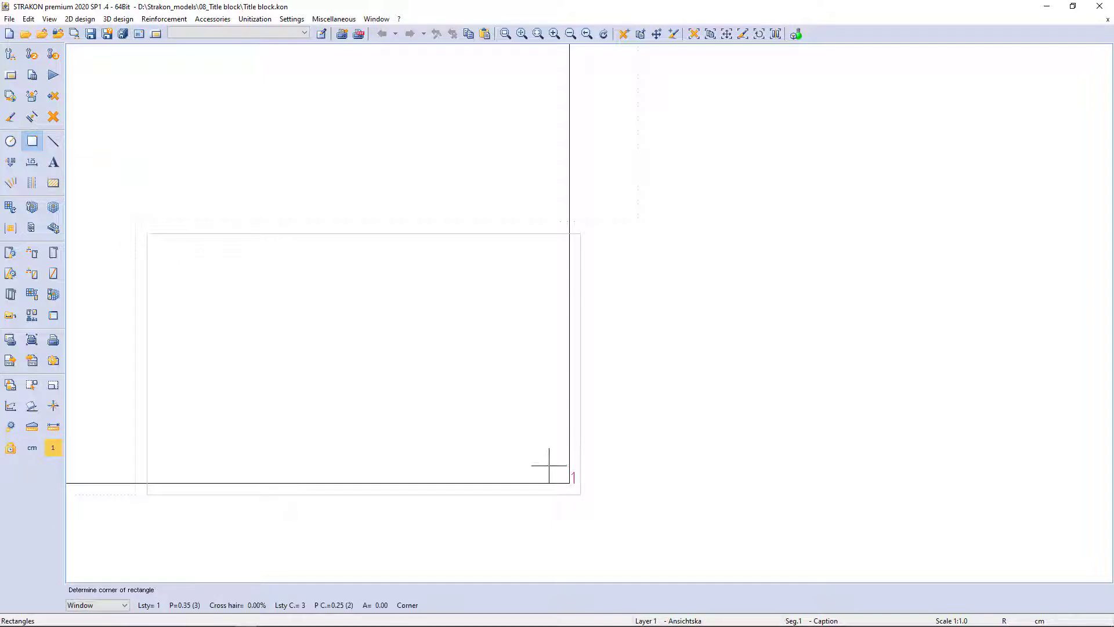
pyautogui.press('space')
pyautogui.write('-')
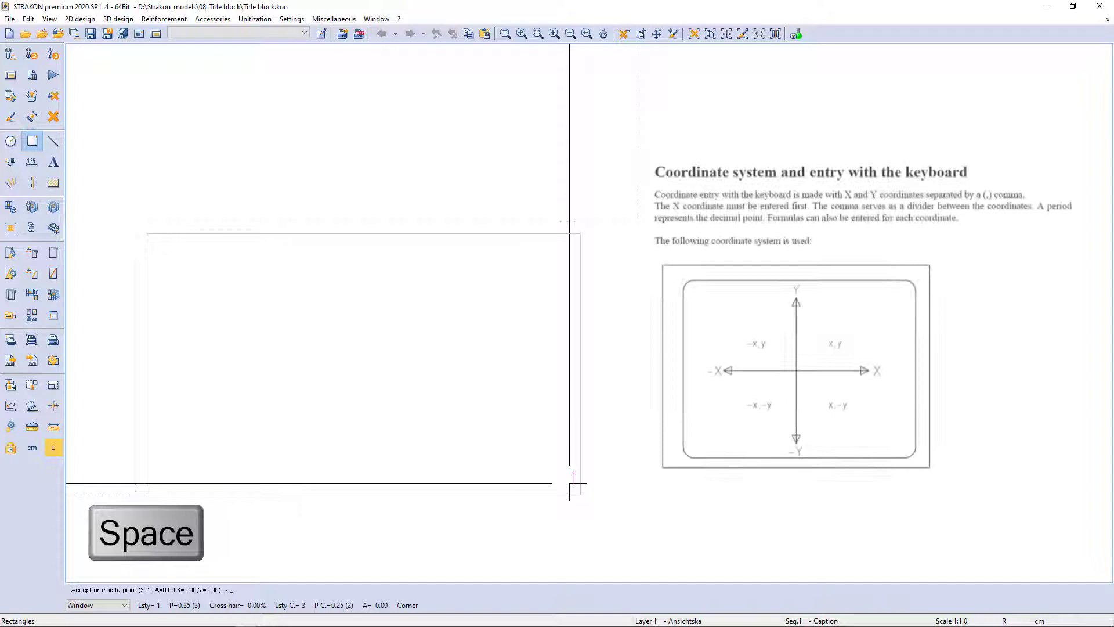
pyautogui.write('5')
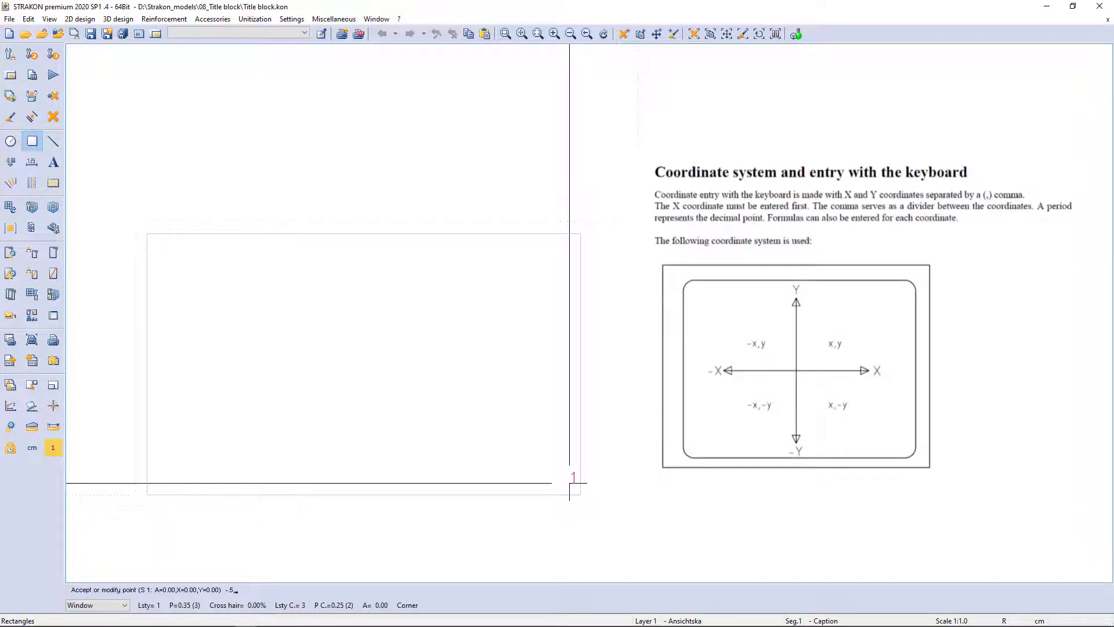
pyautogui.write(',5')
pyautogui.press('Return')
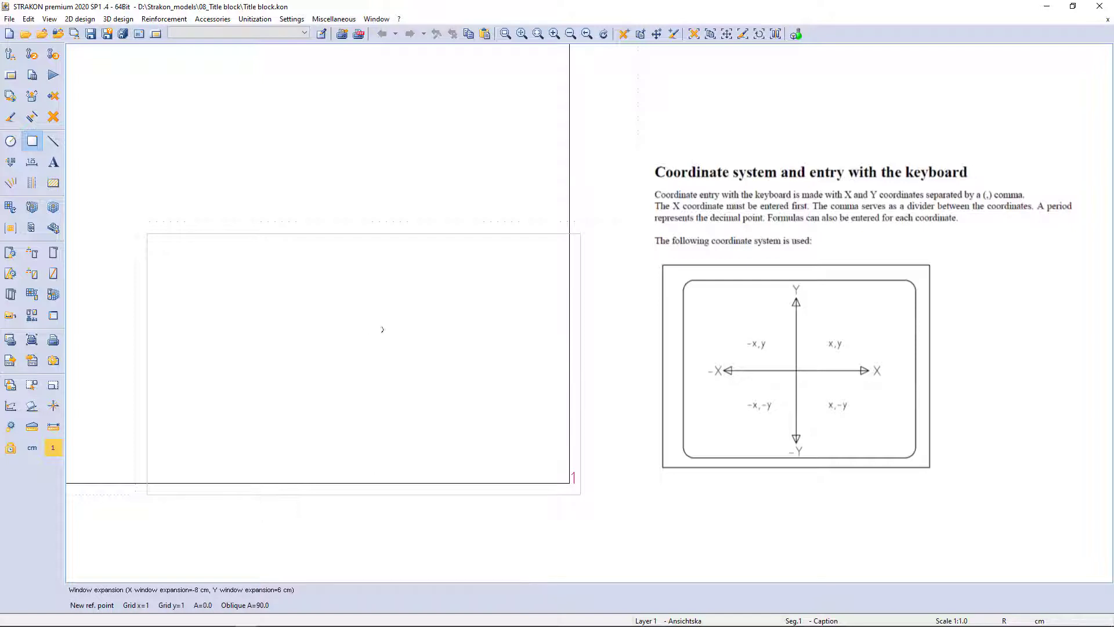
pyautogui.write('-')
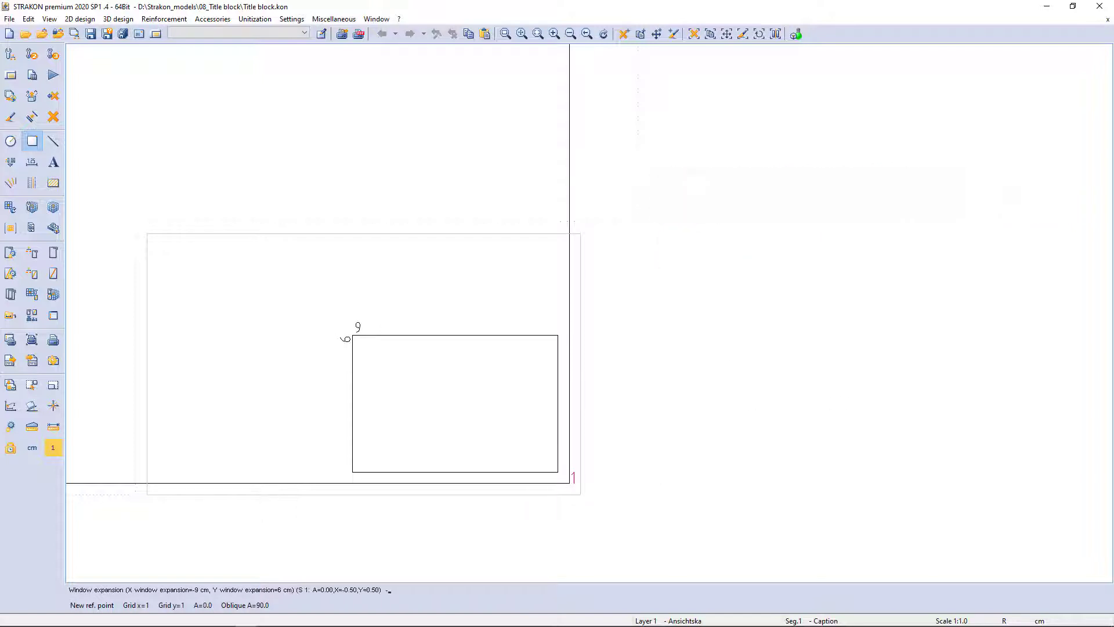
pyautogui.write('15,8')
pyautogui.press('Return')
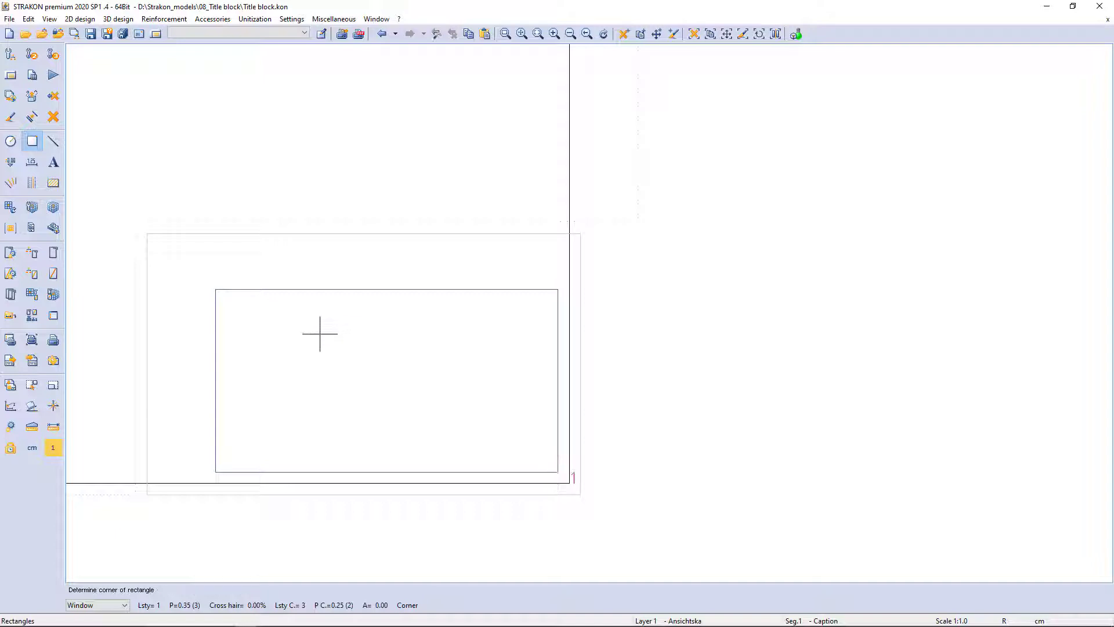
# Draw a horizontal line across the rectangle from its left-edge midpoint to the right edge
pyautogui.click(53, 145)
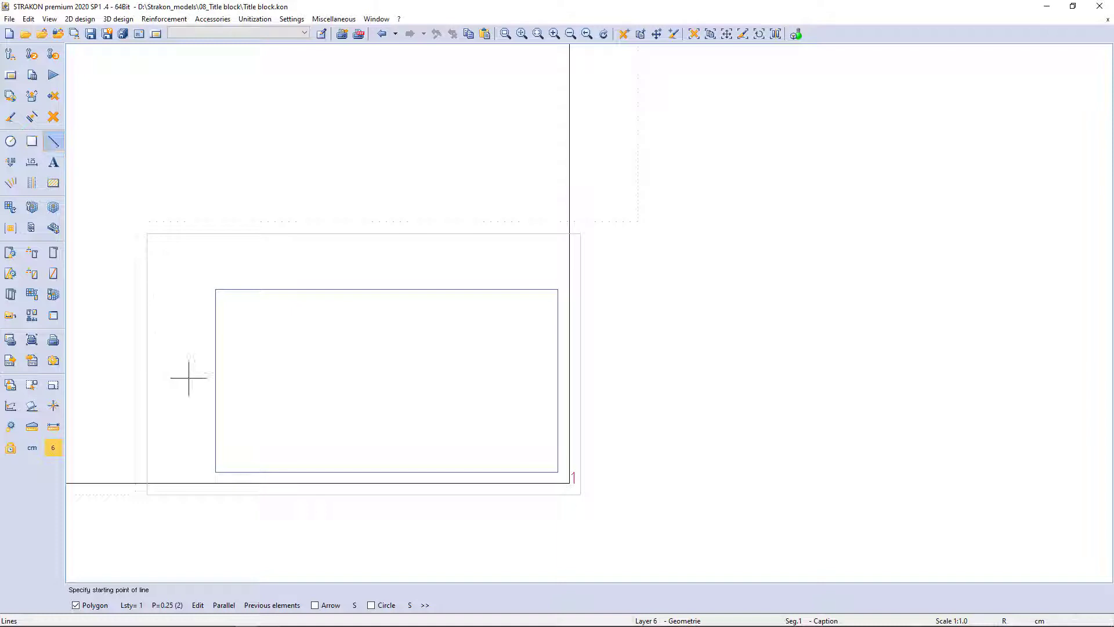
pyautogui.click(214, 379)
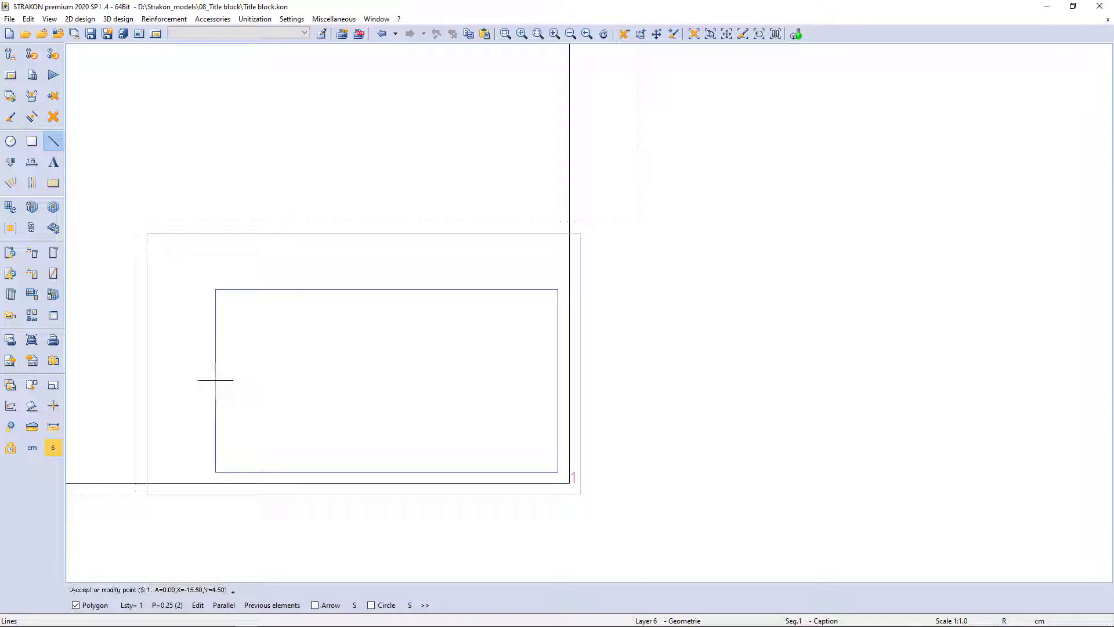
pyautogui.press('l')
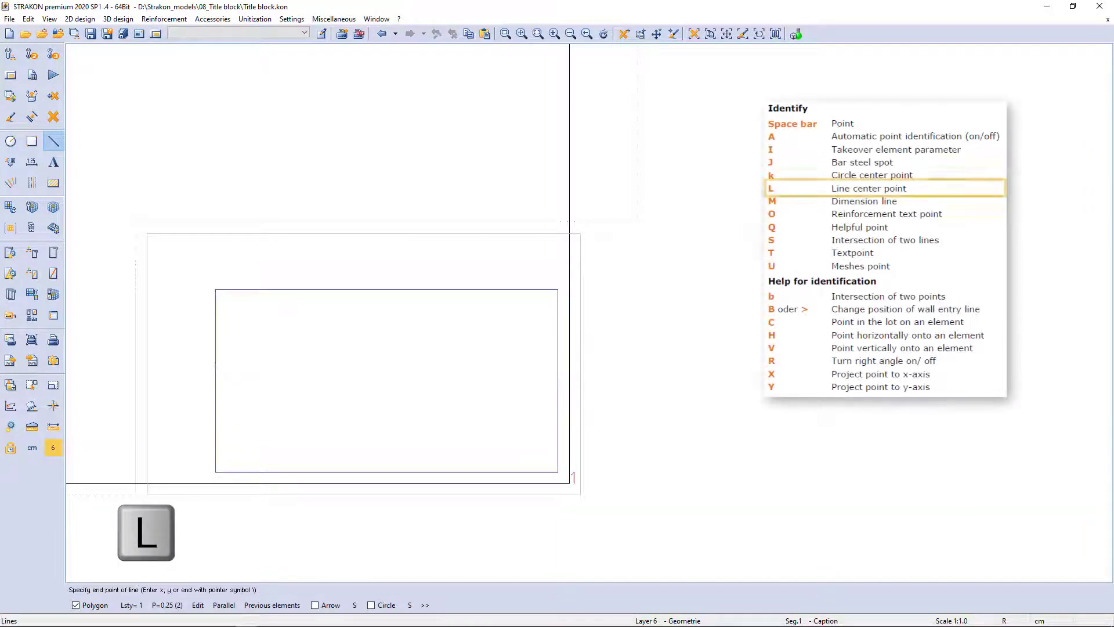
pyautogui.click(557, 380)
pyautogui.rightClick(518, 370)
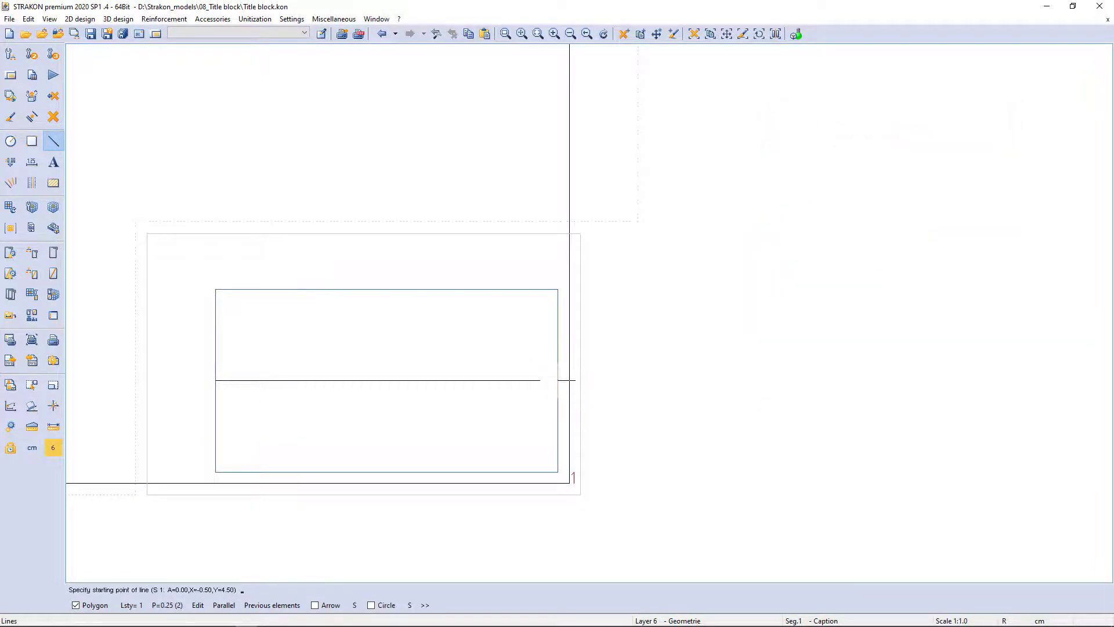
# Add a parallel line 1.0 below the divider and one 3.5 inside the right edge
pyautogui.click(223, 605)
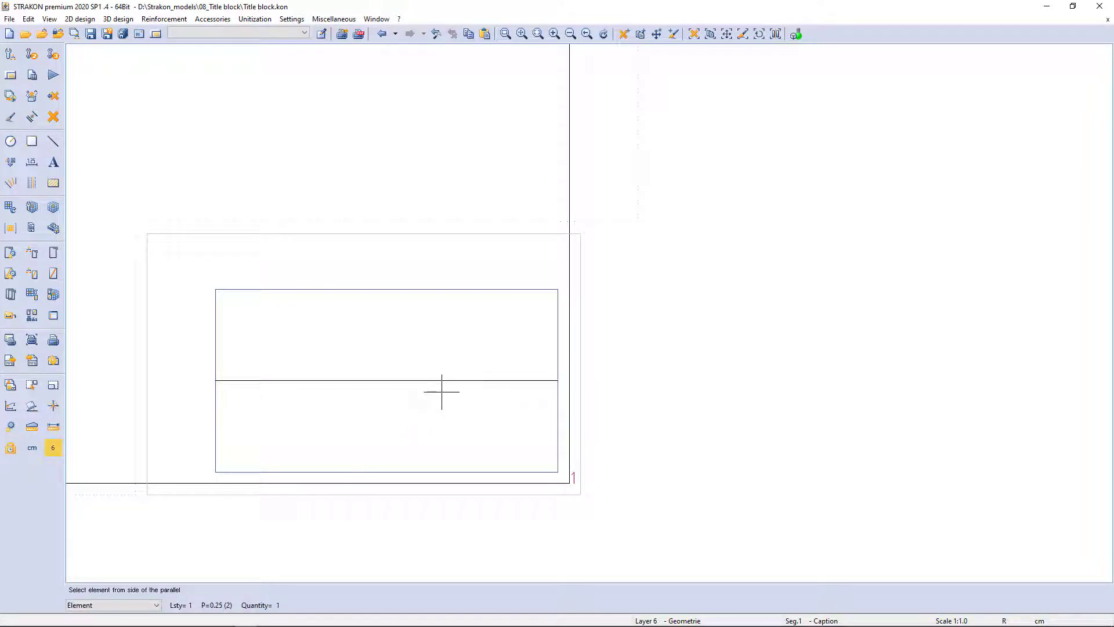
pyautogui.click(441, 392)
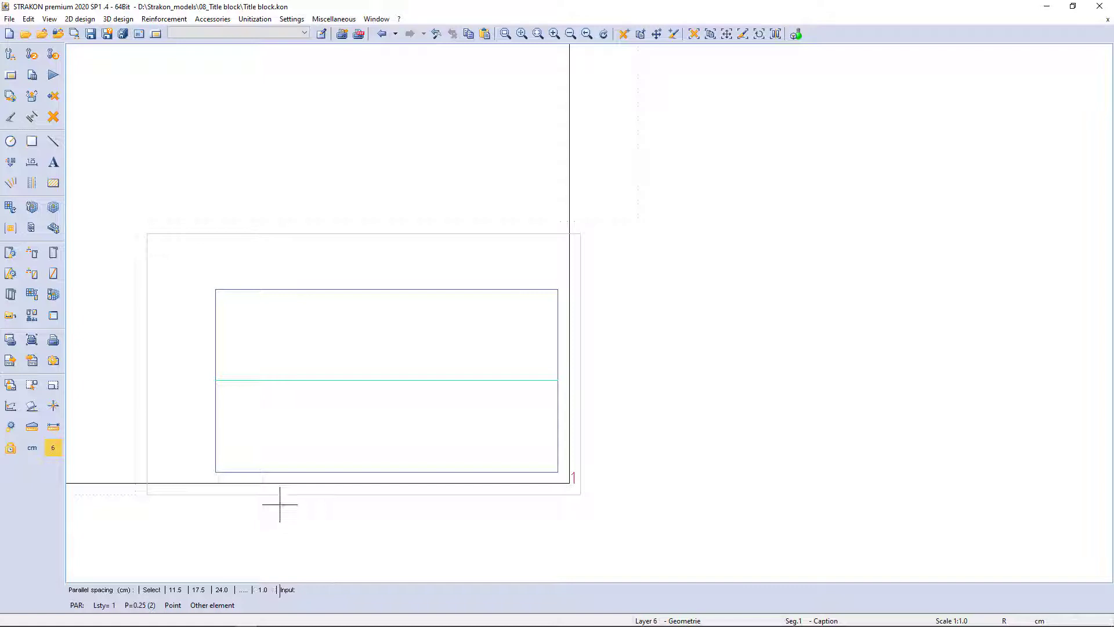
pyautogui.click(263, 590)
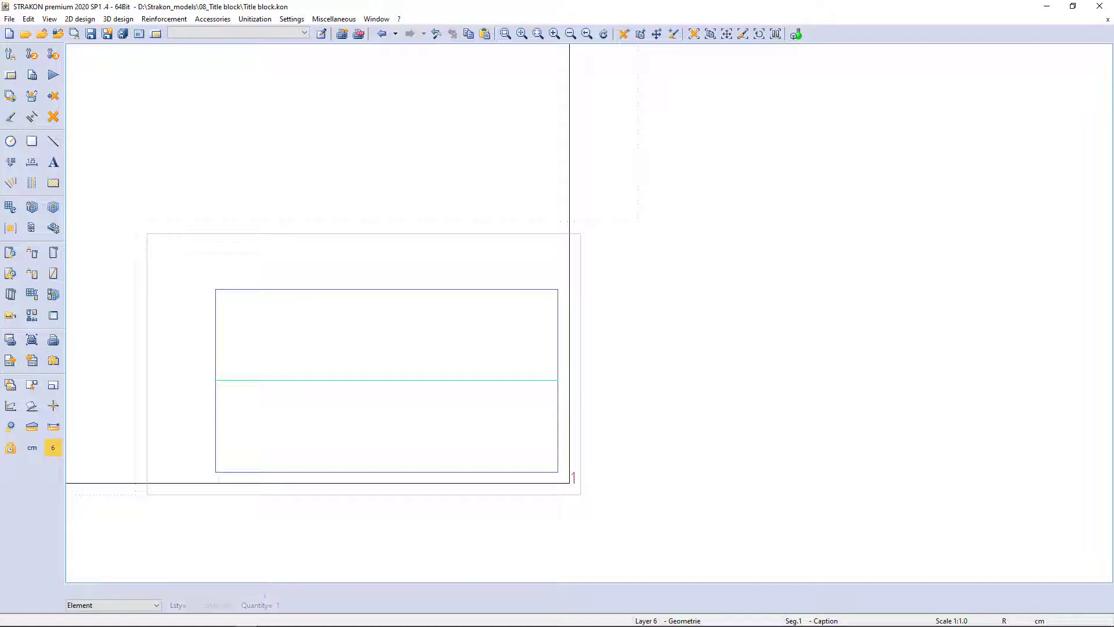
pyautogui.click(557, 362)
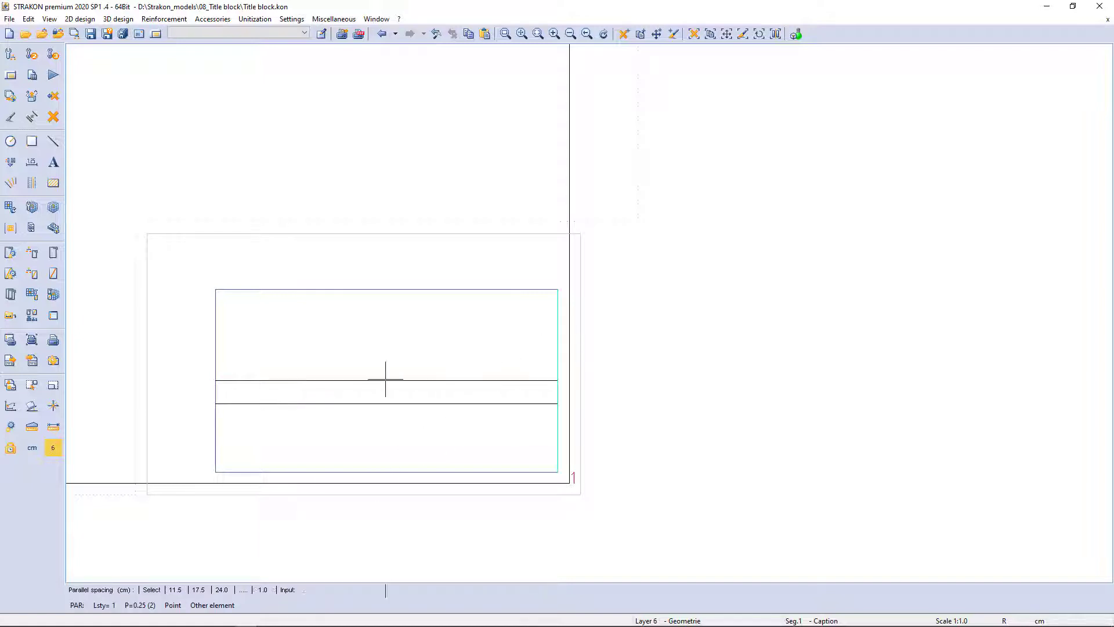
pyautogui.write('3.5')
pyautogui.press('Return')
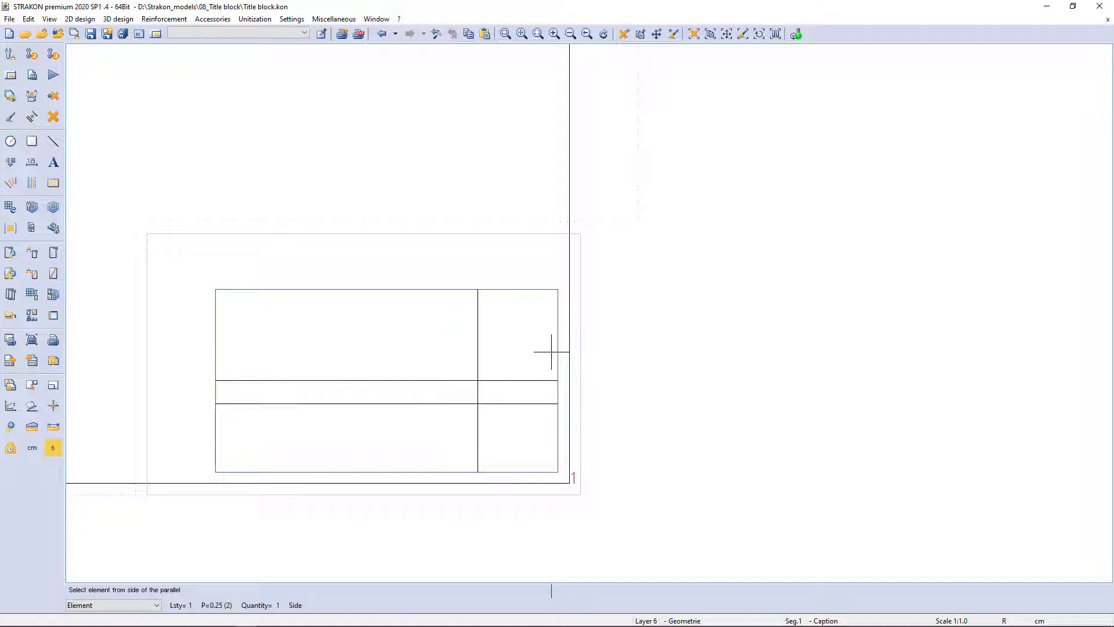
# Draw a short horizontal line from the top-right corner to the vertical divider, plus a parallel at 1.3
pyautogui.click(433, 341)
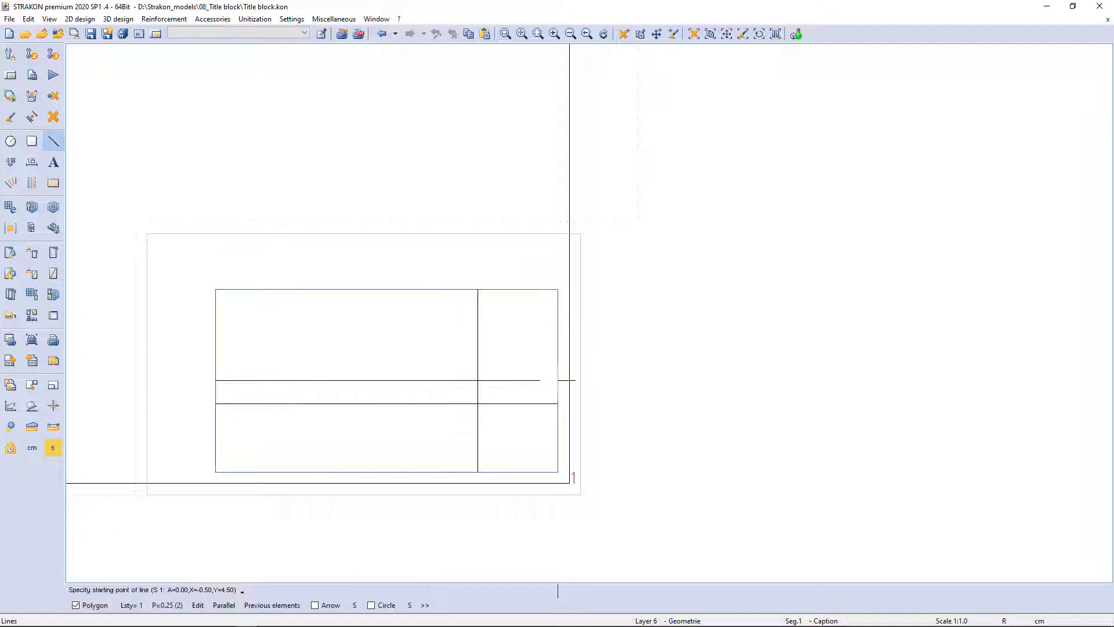
pyautogui.press('space')
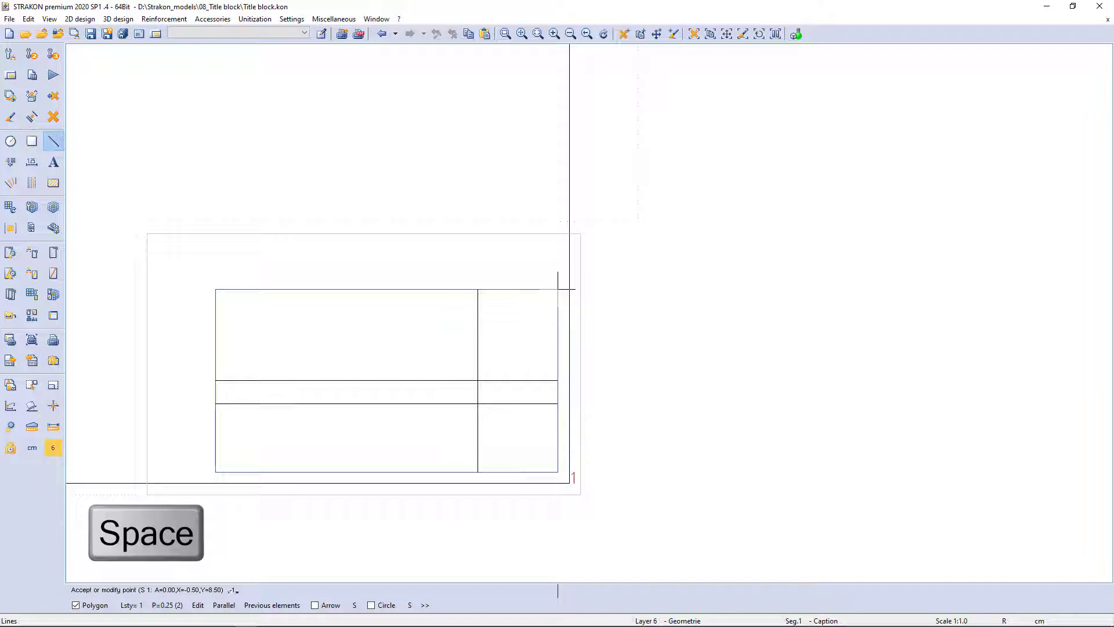
pyautogui.click(558, 318)
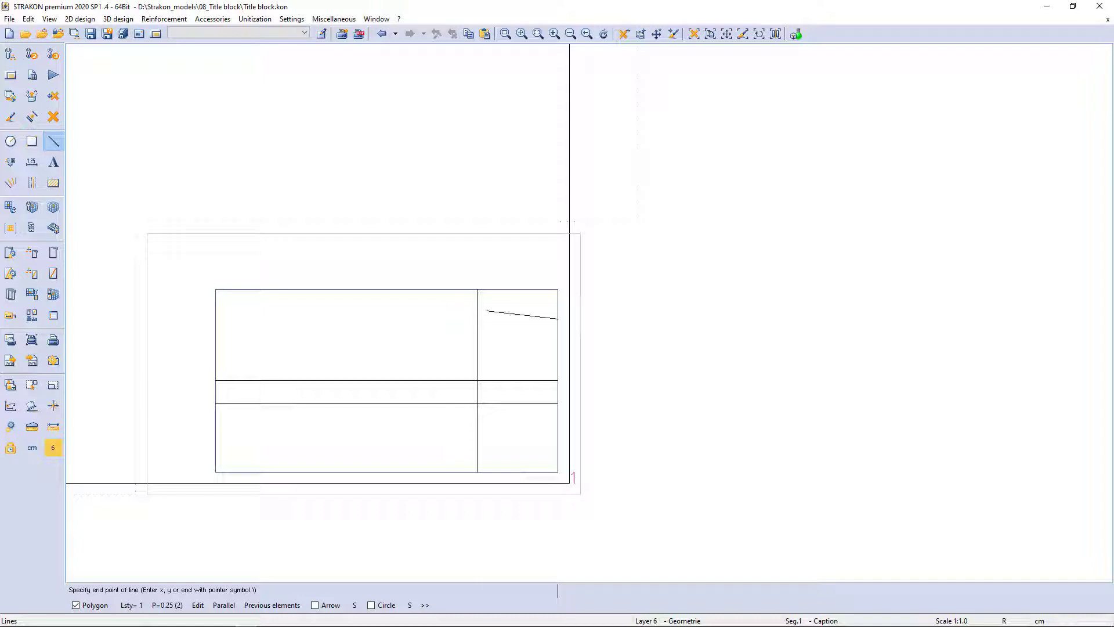
pyautogui.press('h')
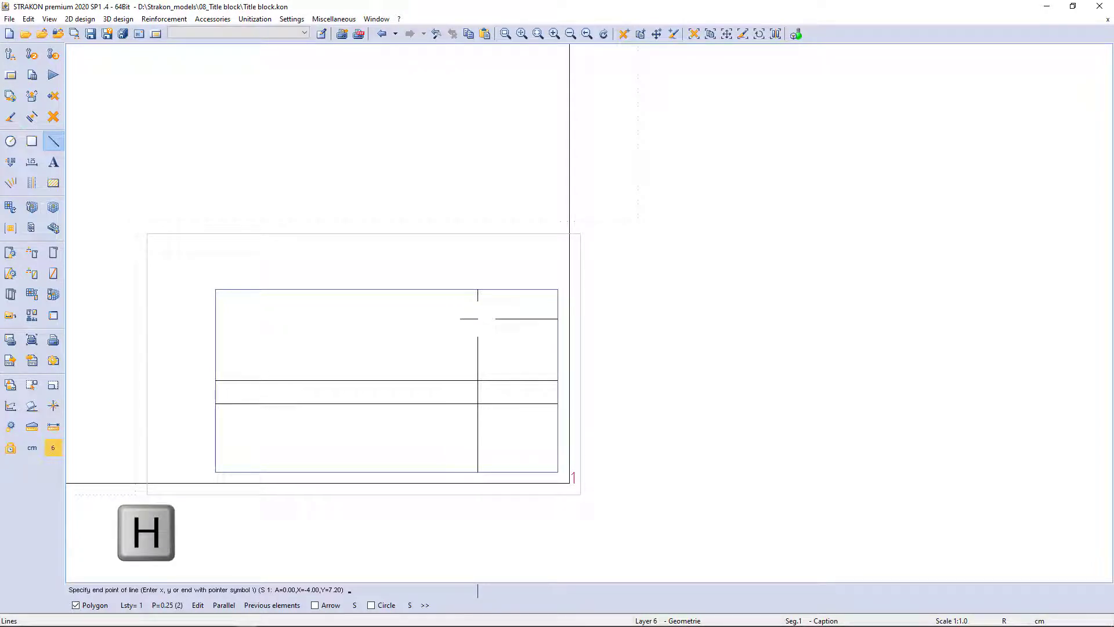
pyautogui.click(478, 318)
pyautogui.rightClick(499, 321)
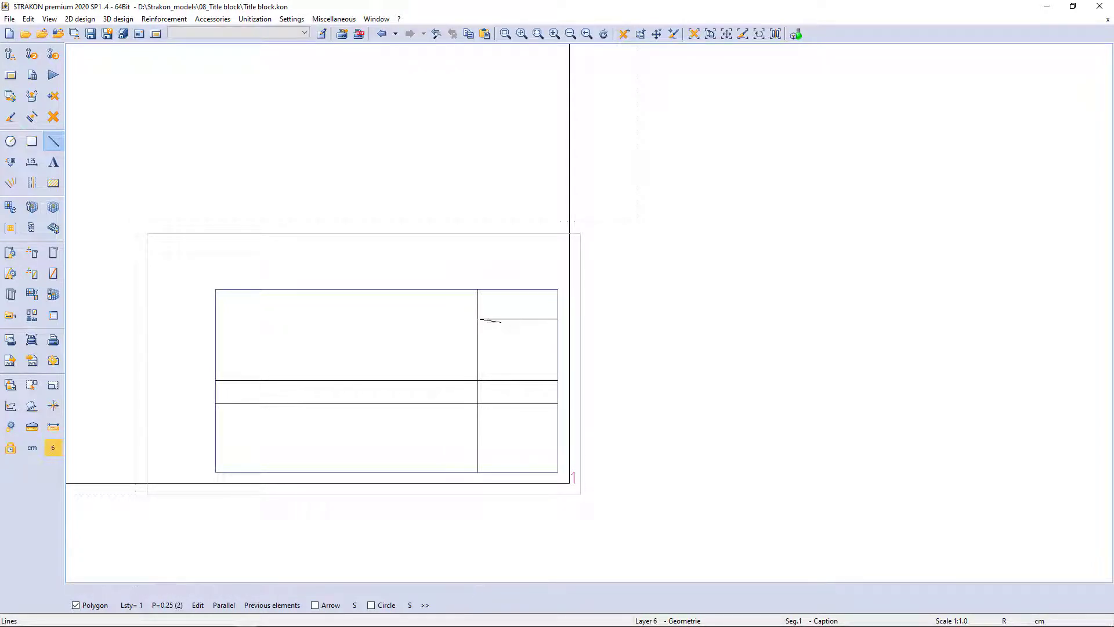
pyautogui.click(517, 325)
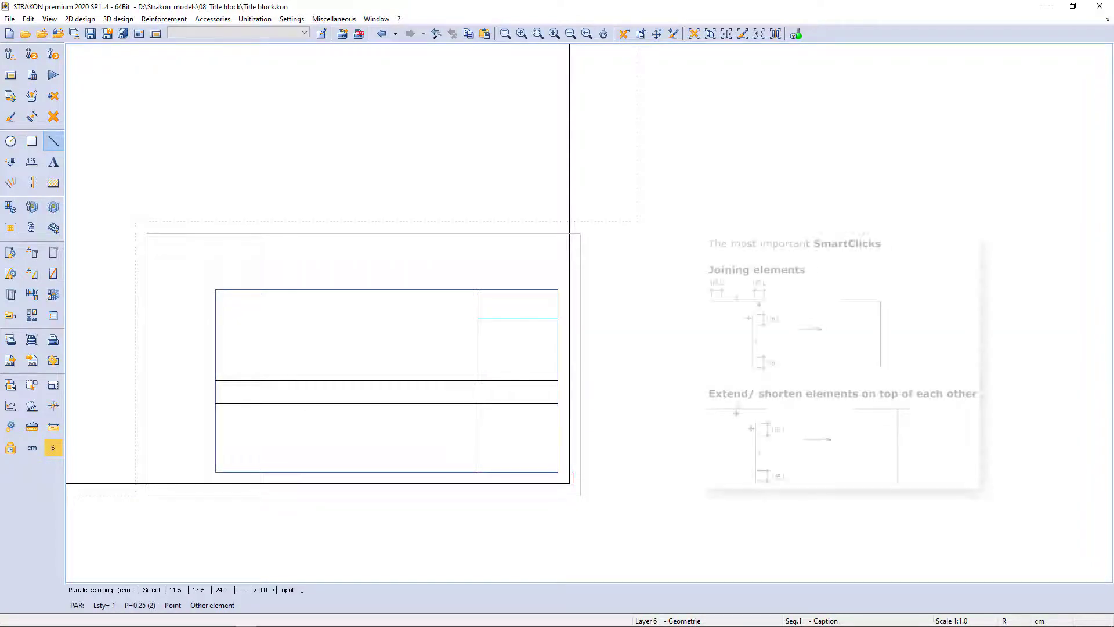
pyautogui.write('1.3')
pyautogui.press('Return')
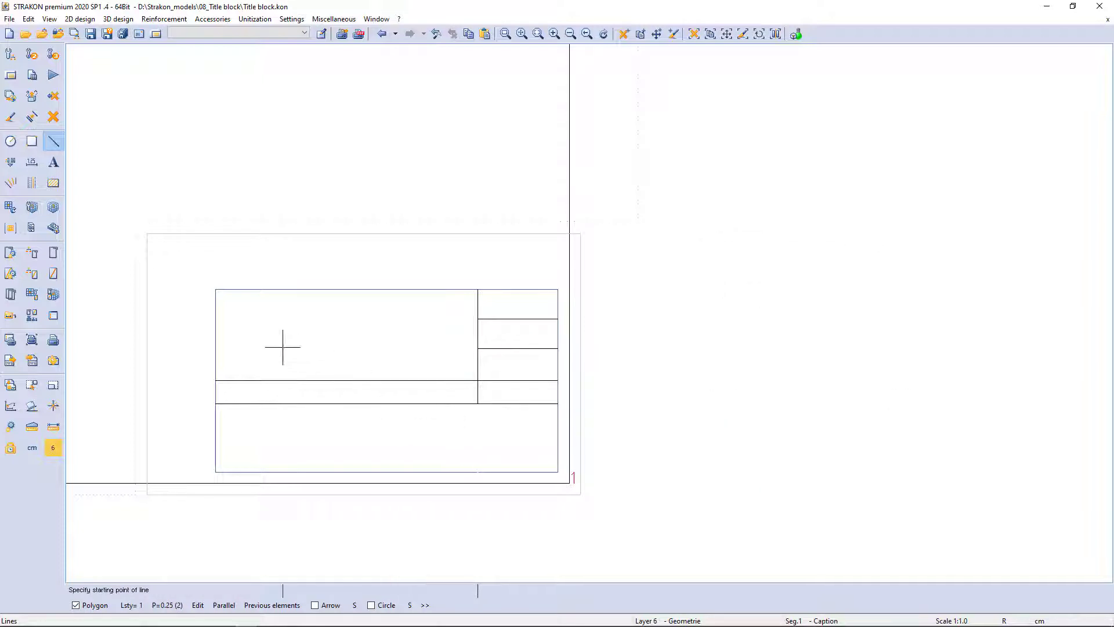
# Draw a horizontal line from below the top-left corner to the vertical divider
pyautogui.click(215, 288)
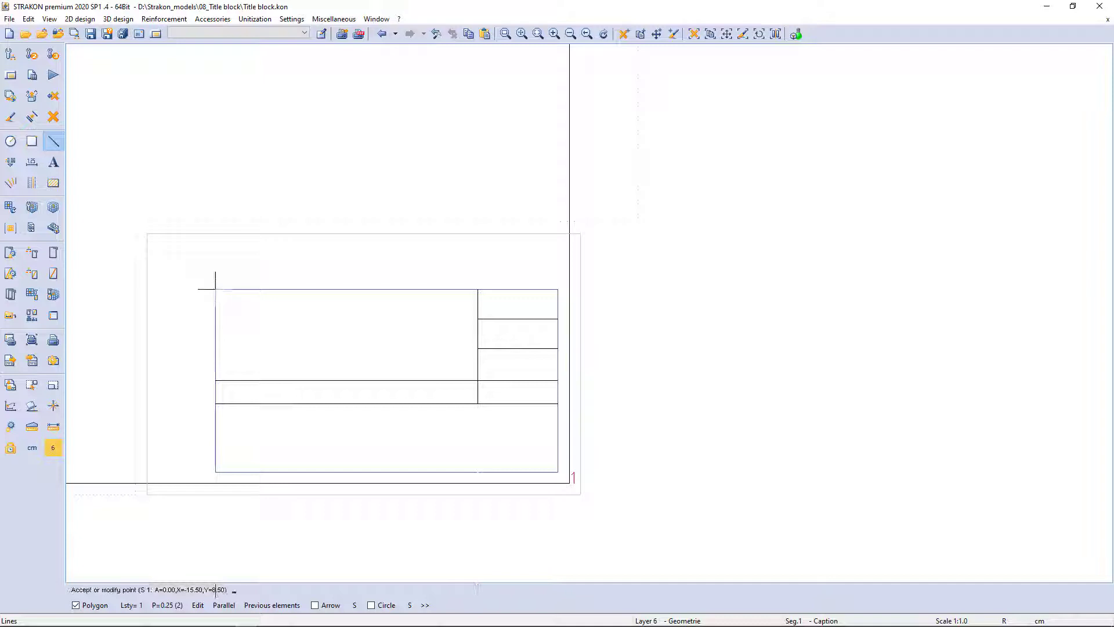
pyautogui.press('space')
pyautogui.click(216, 289)
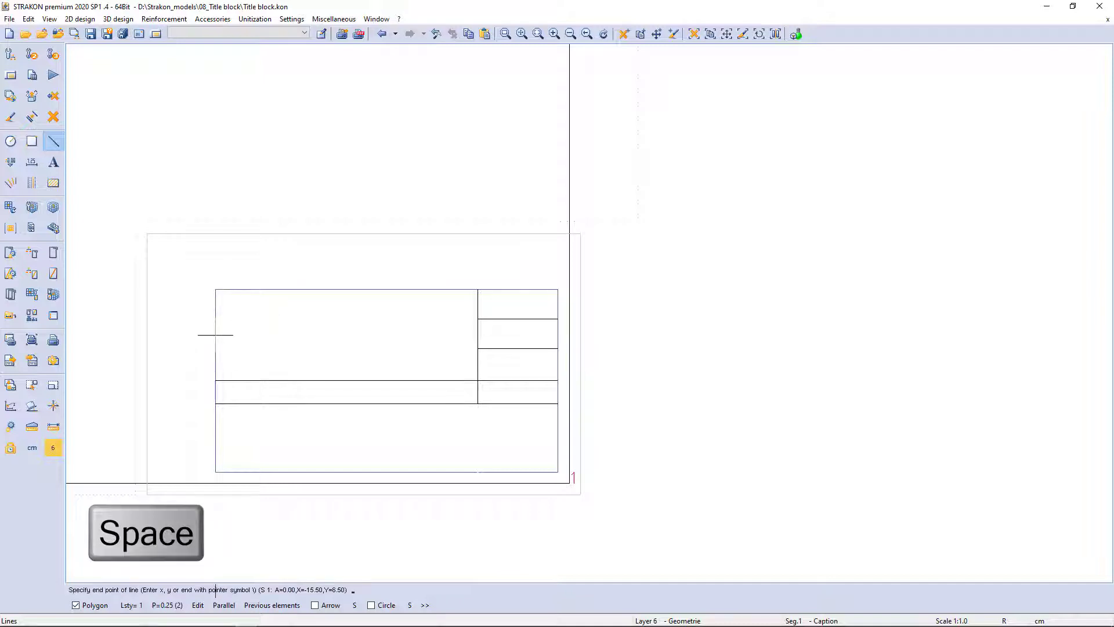
pyautogui.press('h')
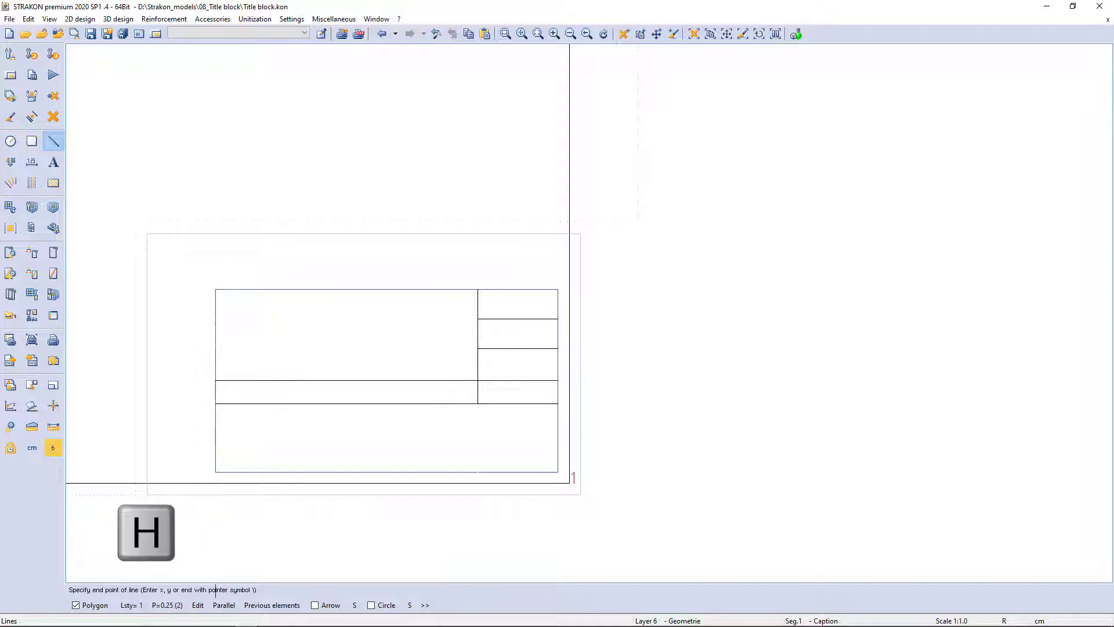
pyautogui.click(477, 333)
pyautogui.press('h')
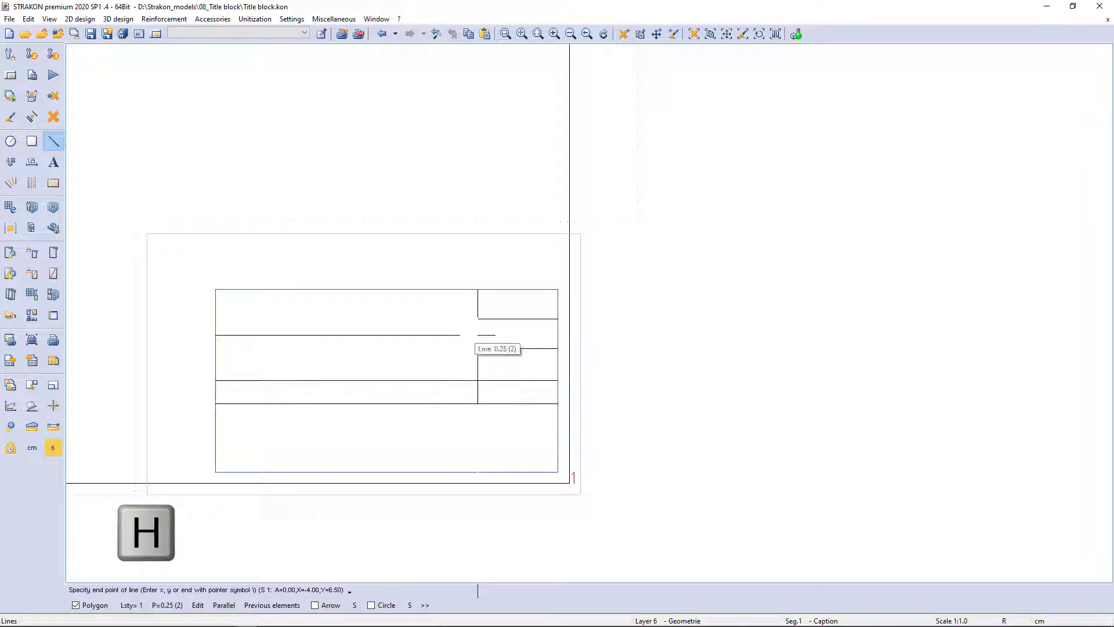
pyautogui.click(478, 334)
pyautogui.click(478, 333)
# Add the vertical dividers halving the narrow strip, snapping with B and V, then exit line drawing
pyautogui.press('space')
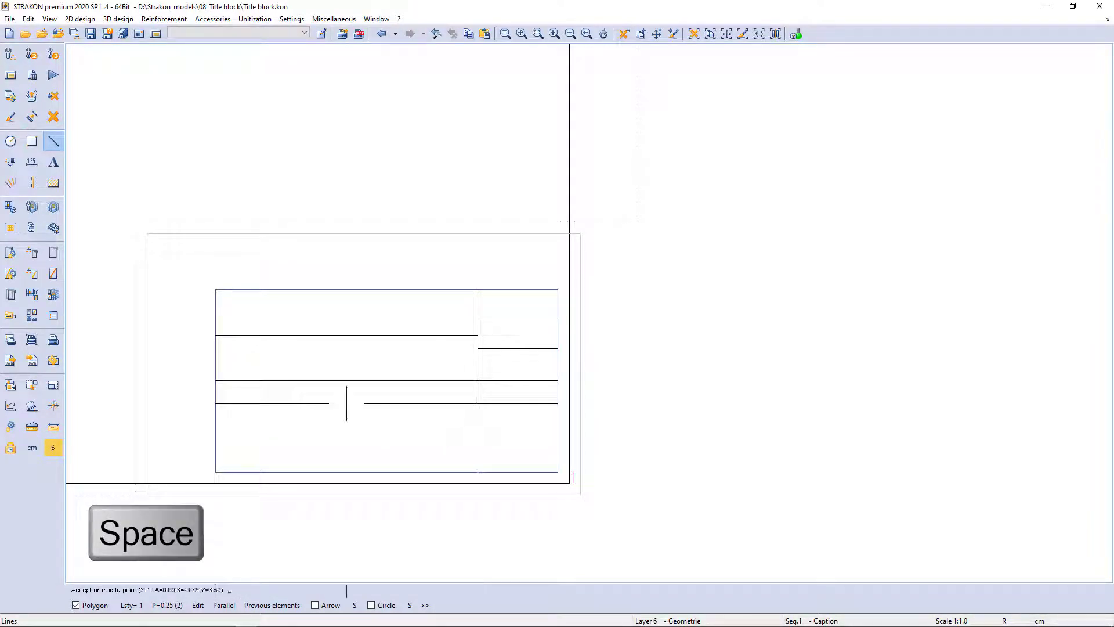
pyautogui.press('b')
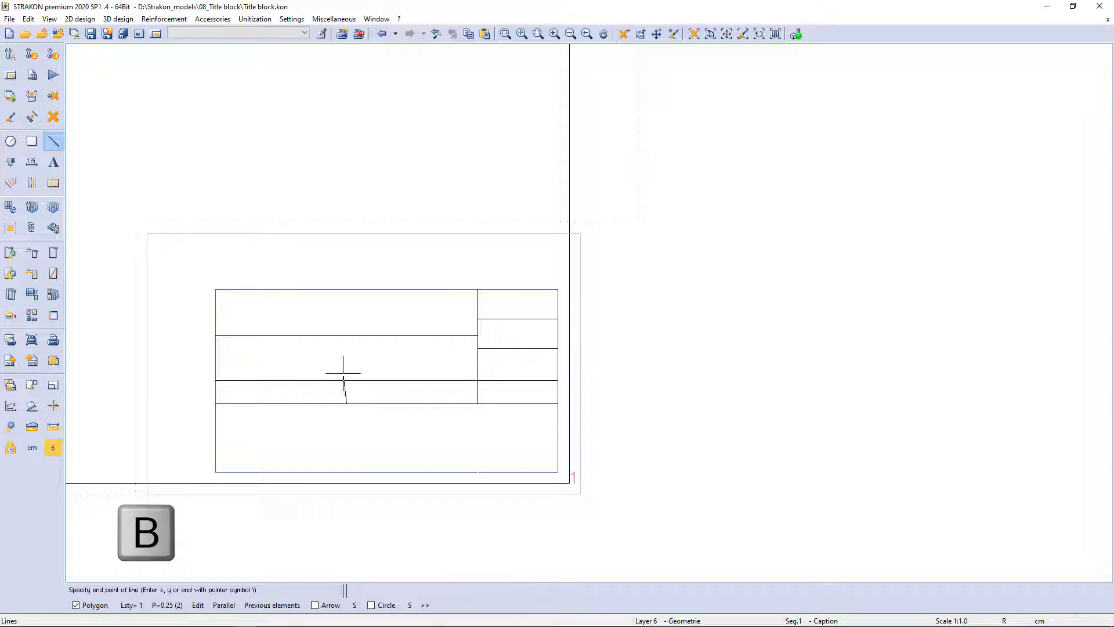
pyautogui.press('v')
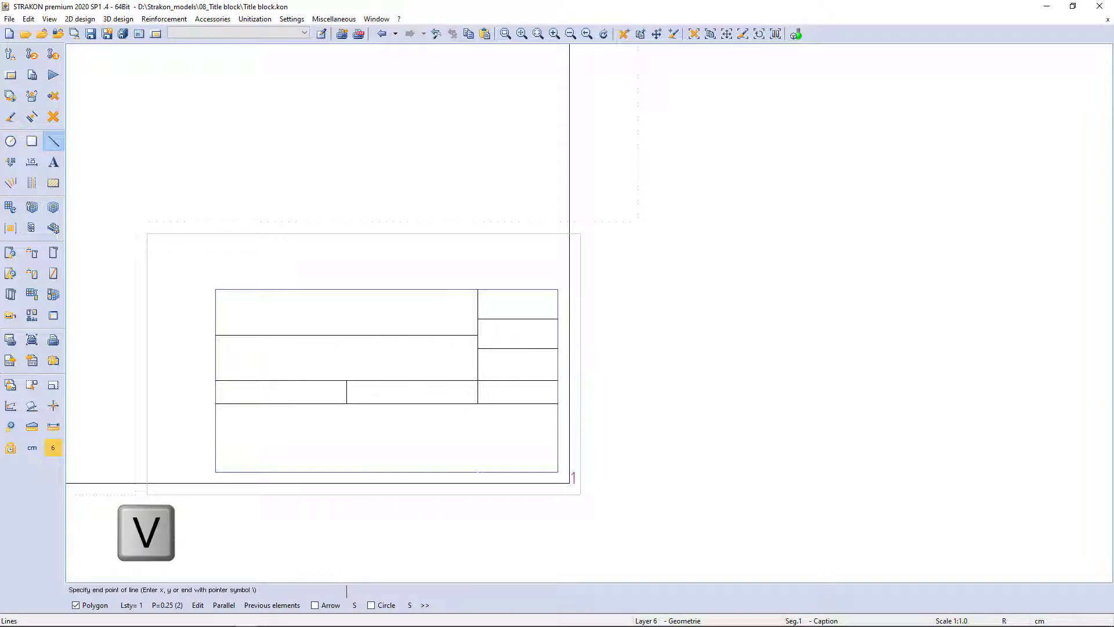
pyautogui.moveTo(347, 337); pyautogui.dragTo(408, 382)
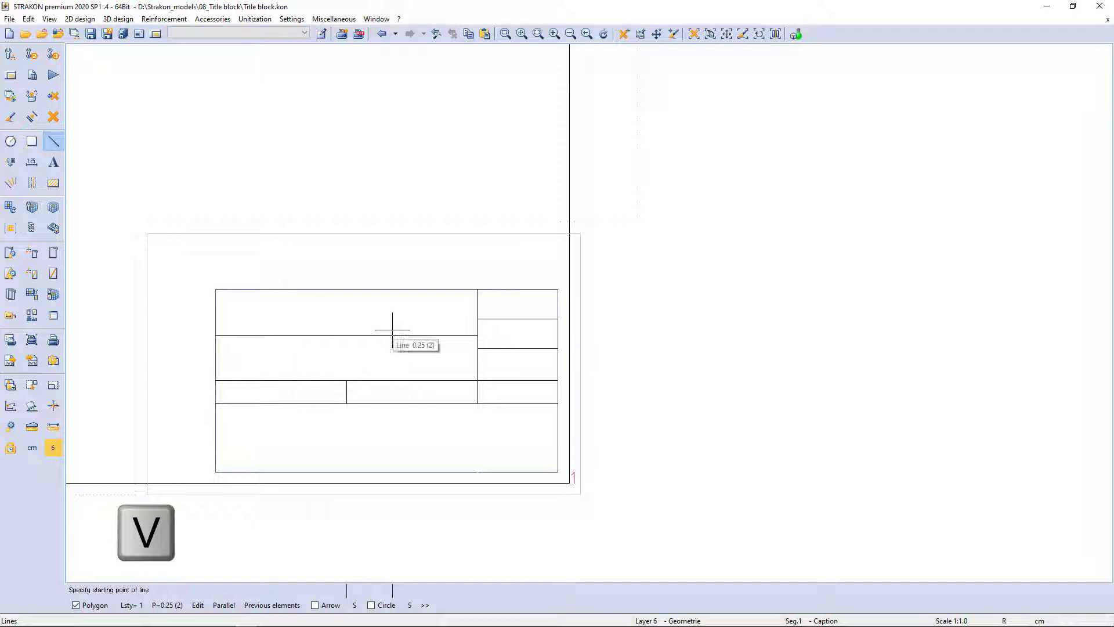
pyautogui.moveTo(392, 330); pyautogui.dragTo(453, 387)
pyautogui.rightClick(423, 359)
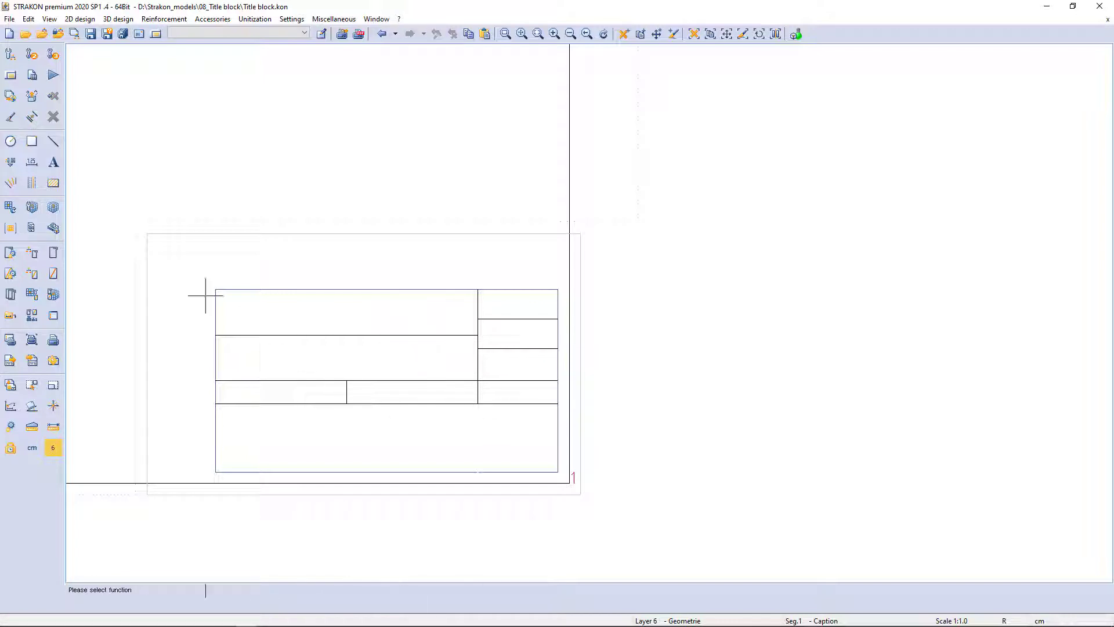
# Place the text 'Project:' at the corner point of the top-left cell
pyautogui.click(58, 168)
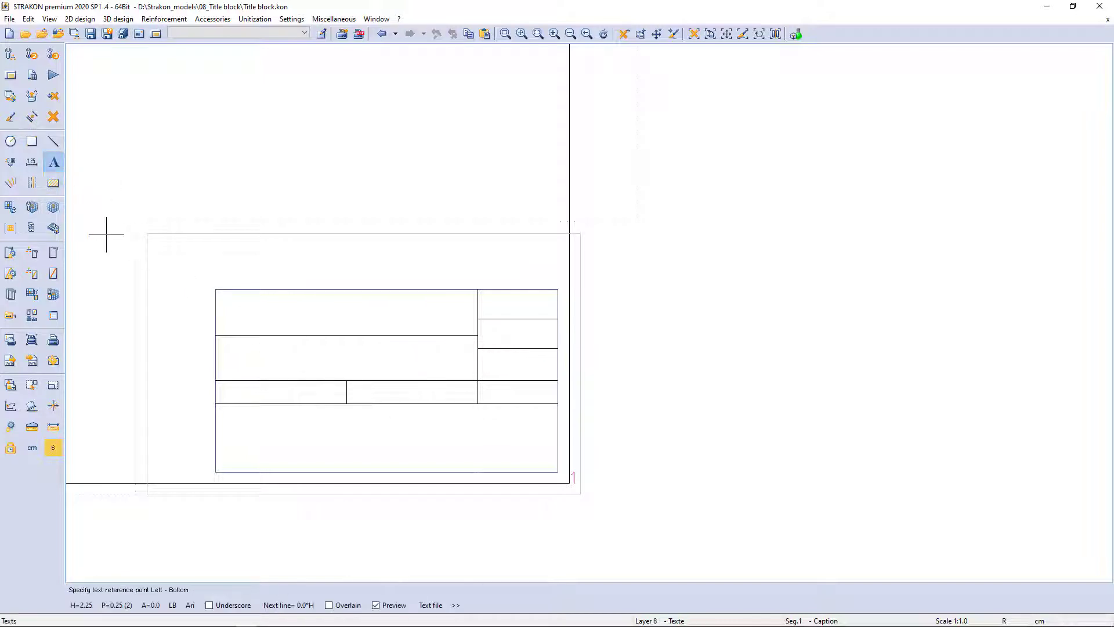
pyautogui.press('space')
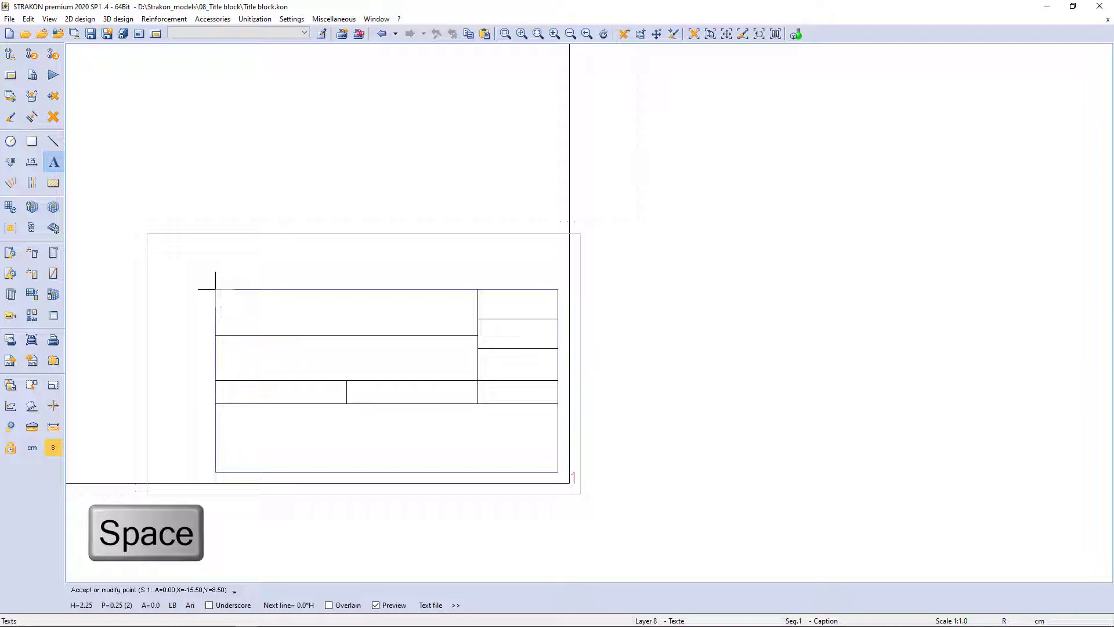
pyautogui.press('Return')
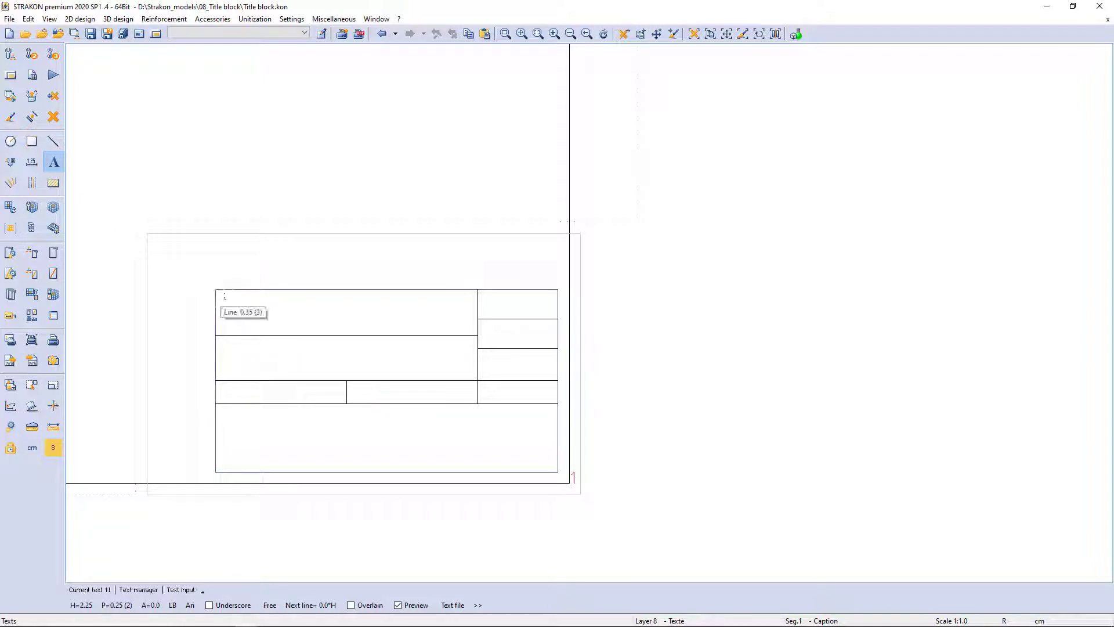
pyautogui.write('Projec')
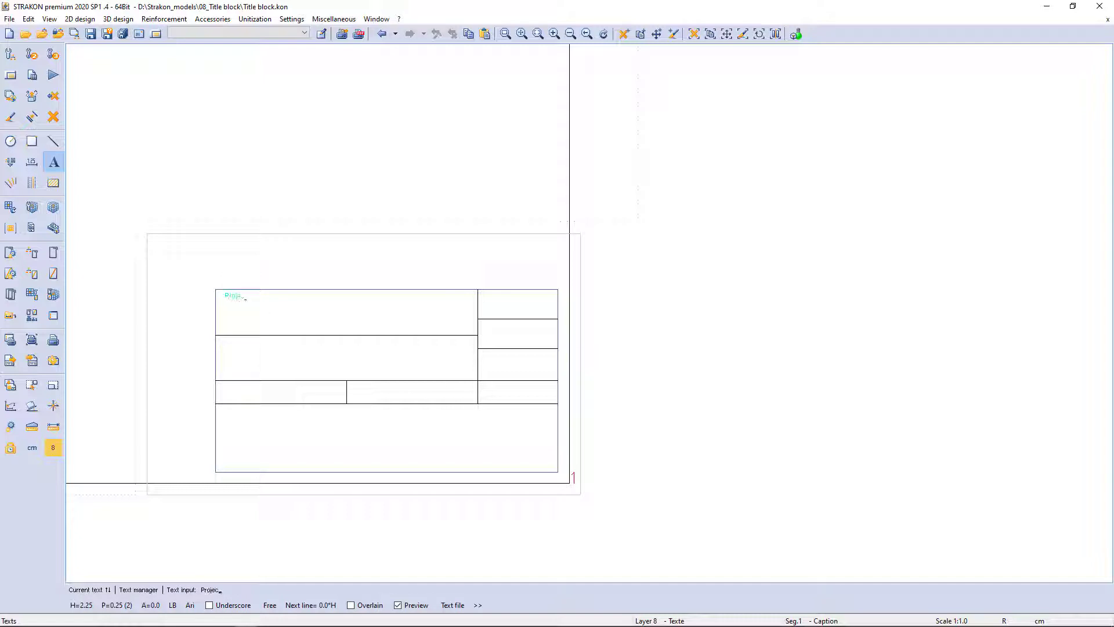
pyautogui.write('t:')
pyautogui.press('Return')
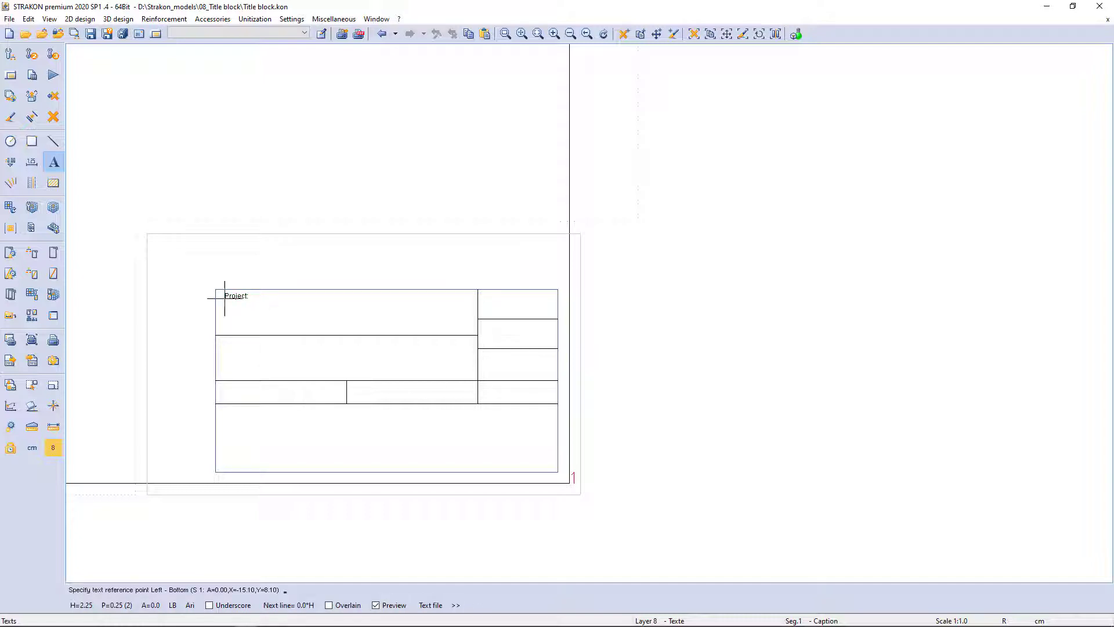
# Copy the 'Project:' label down into the second row of the title block
pyautogui.rightClick(236, 314)
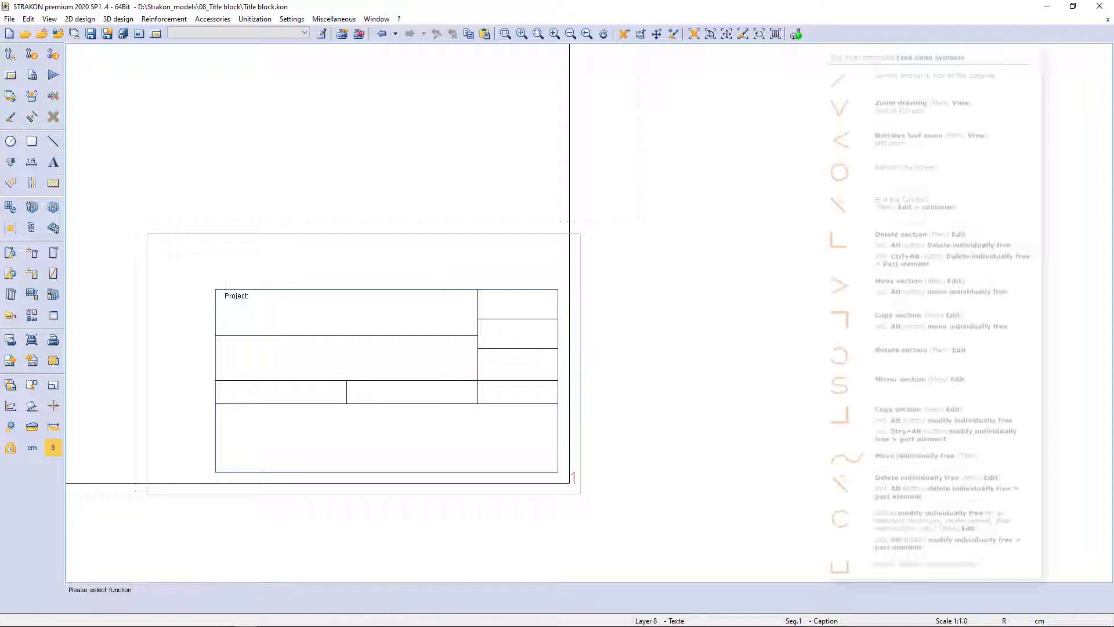
pyautogui.moveTo(237, 314)
pyautogui.mouseDown()
pyautogui.moveTo(240, 265)
pyautogui.moveTo(202, 265)
pyautogui.mouseUp()
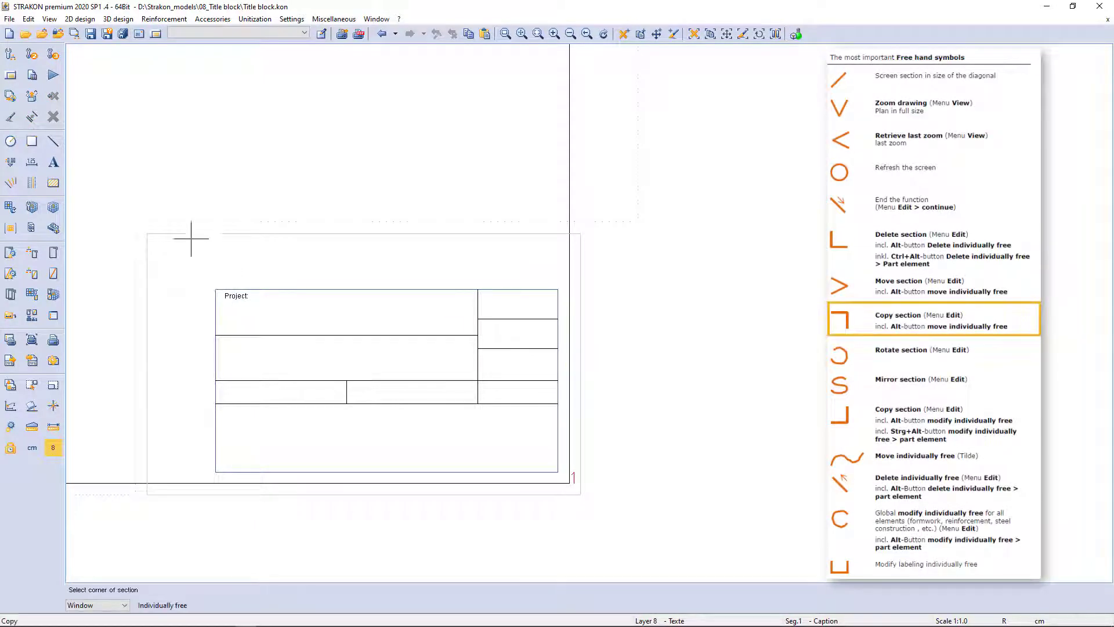
pyautogui.click(193, 263)
pyautogui.click(281, 317)
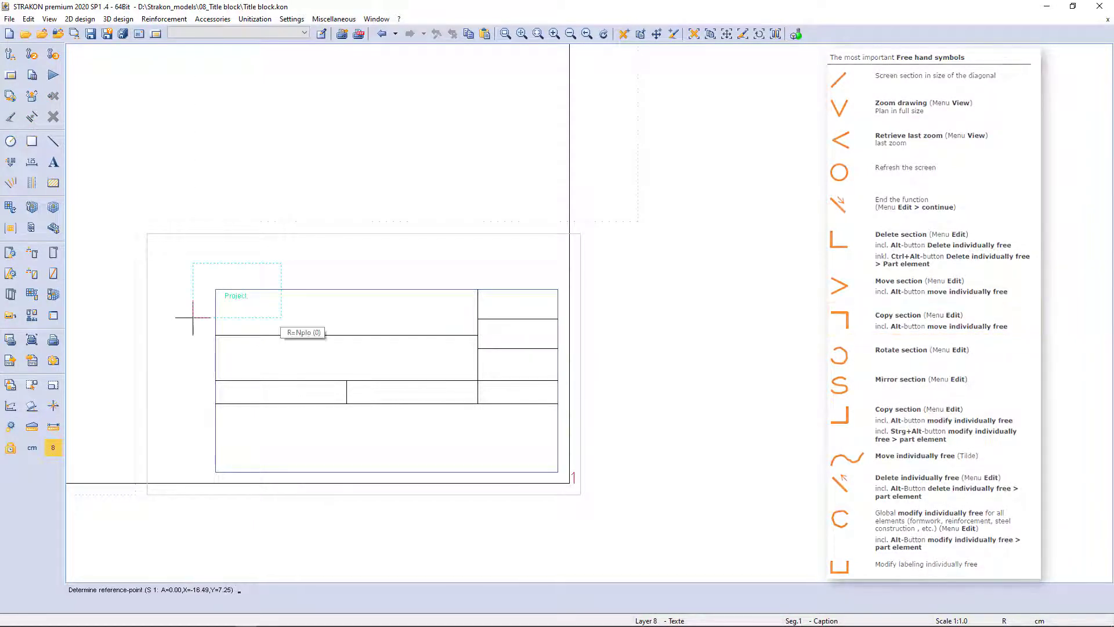
pyautogui.press('a')
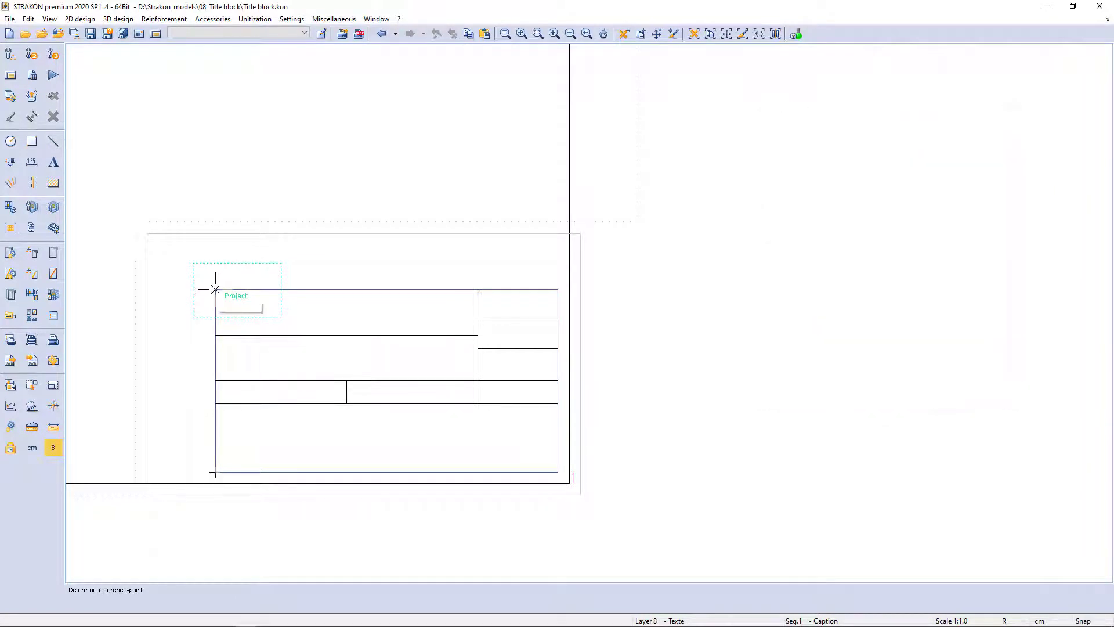
pyautogui.click(215, 289)
pyautogui.click(215, 337)
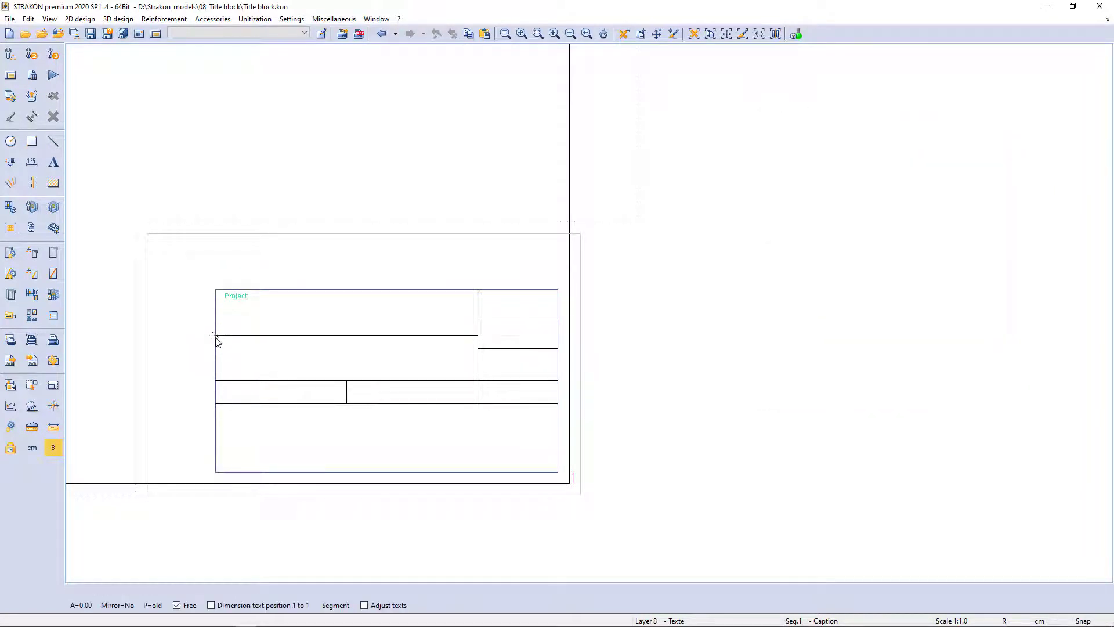
pyautogui.rightClick(218, 337)
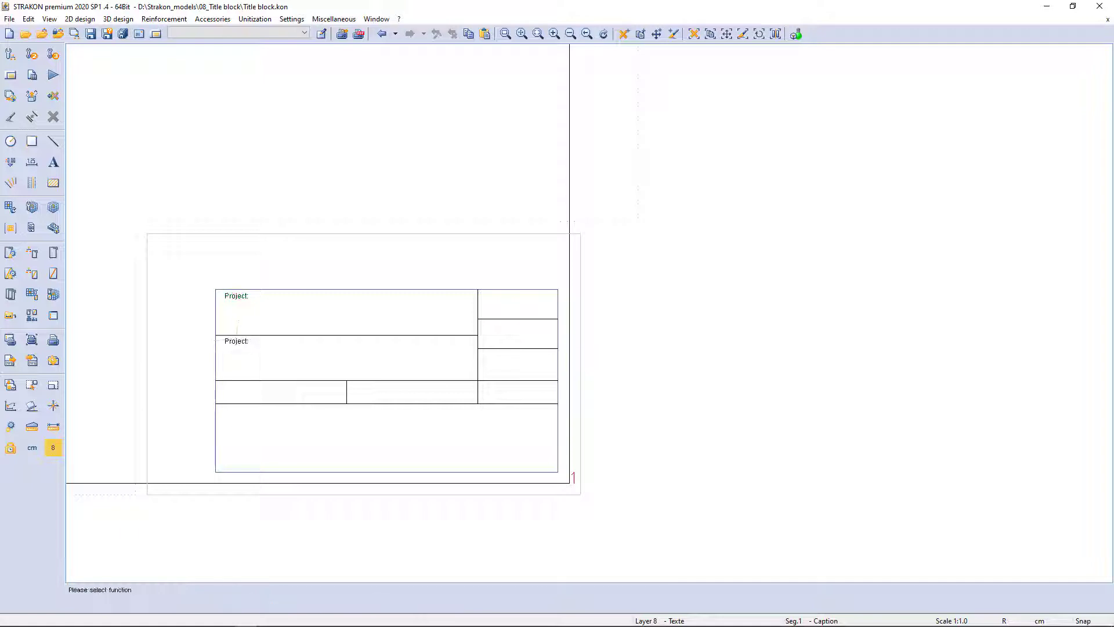
# Change the copied label's text to 'Content:'
pyautogui.moveTo(235, 343)
pyautogui.mouseDown(button='right')
pyautogui.moveTo(241, 365)
pyautogui.moveTo(258, 363)
pyautogui.moveTo(259, 345)
pyautogui.mouseUp(button='right')
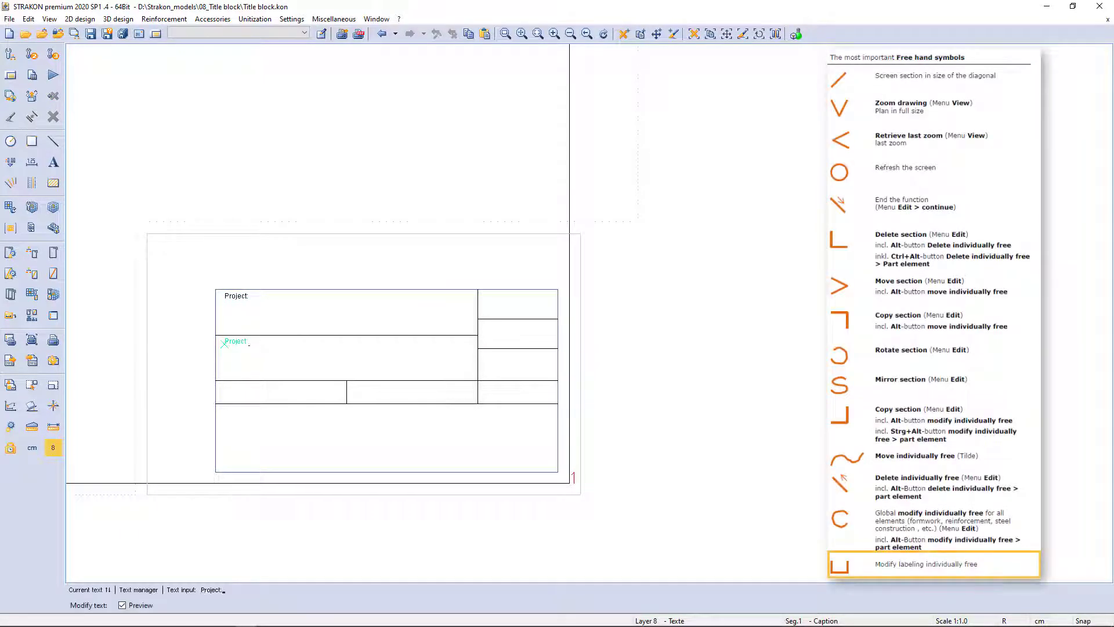
pyautogui.press('Home')
pyautogui.write('Content:')
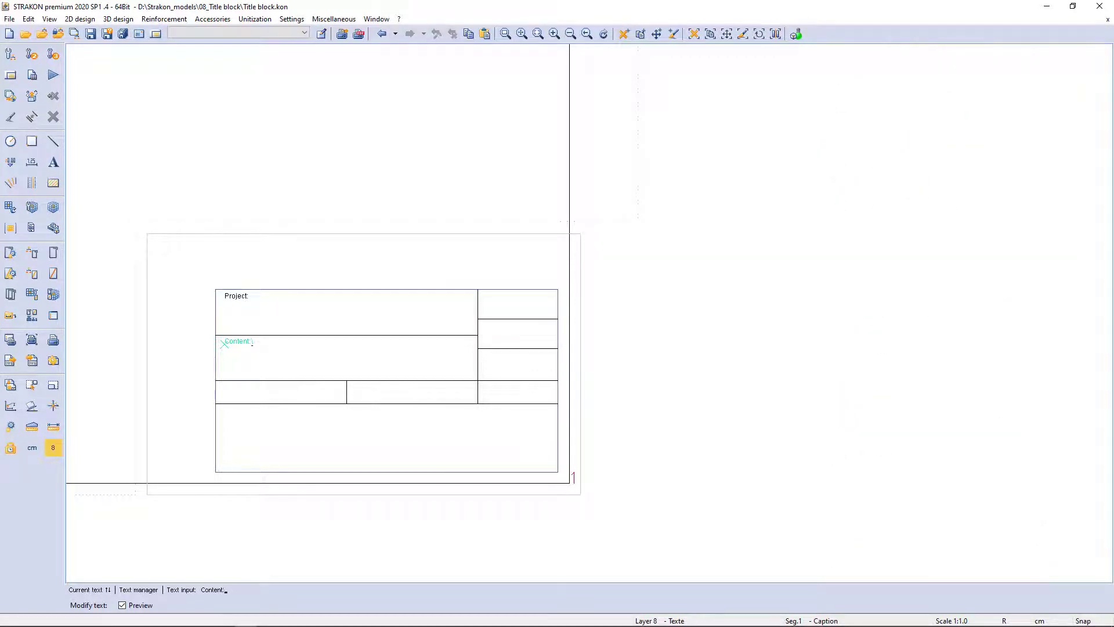
pyautogui.press('Return')
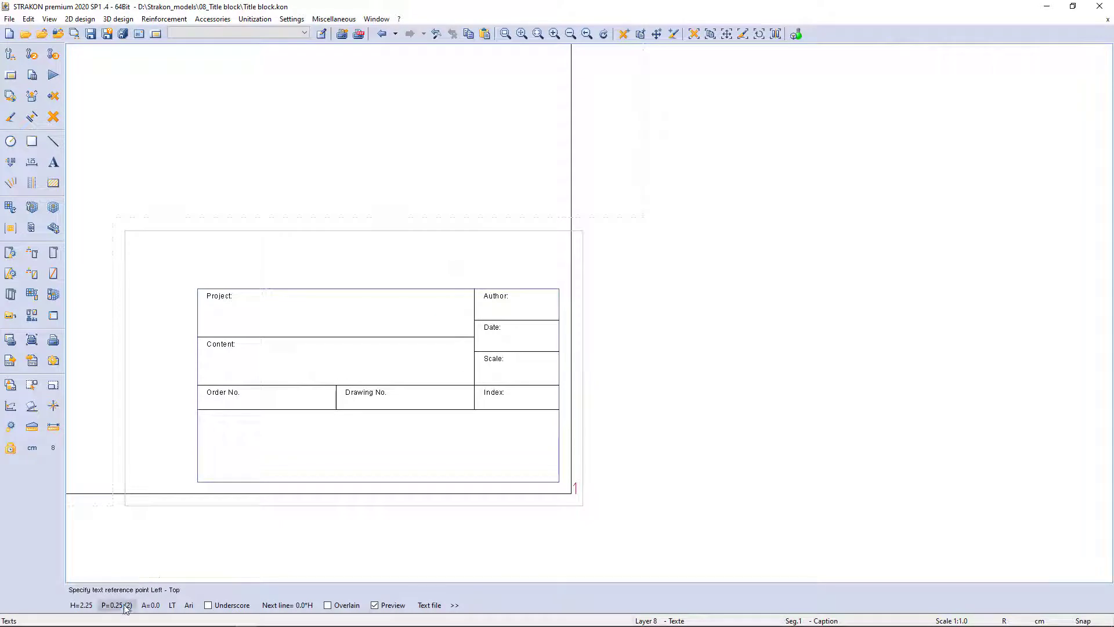
# Set the text pen to 0.35, height to 5.0 and alignment to centre
pyautogui.click(119, 605)
pyautogui.doubleClick(517, 179)
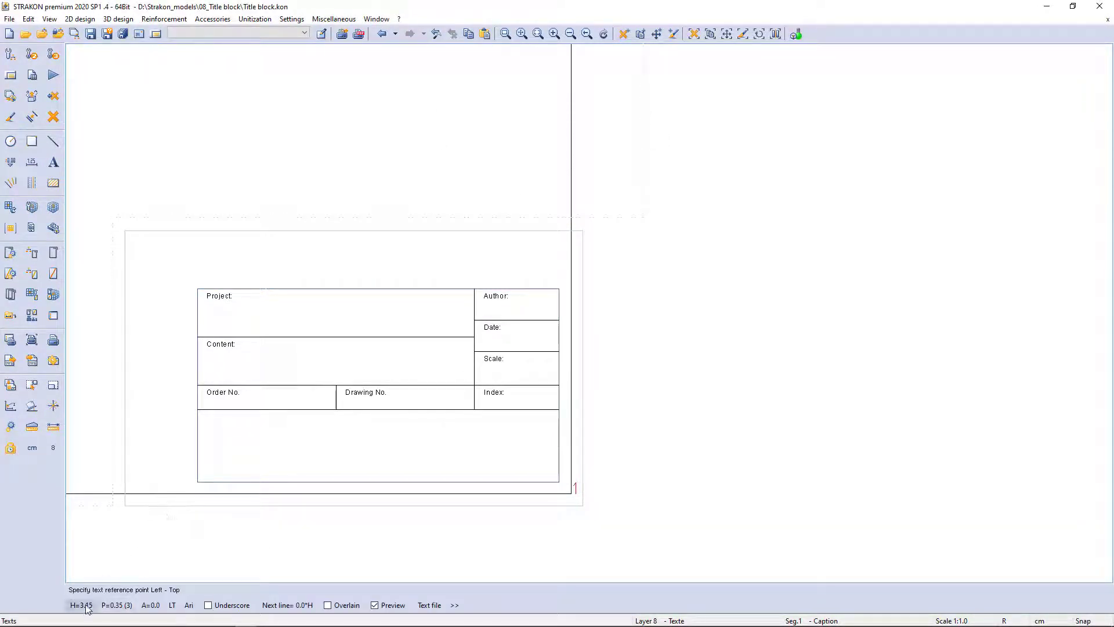
pyautogui.click(86, 605)
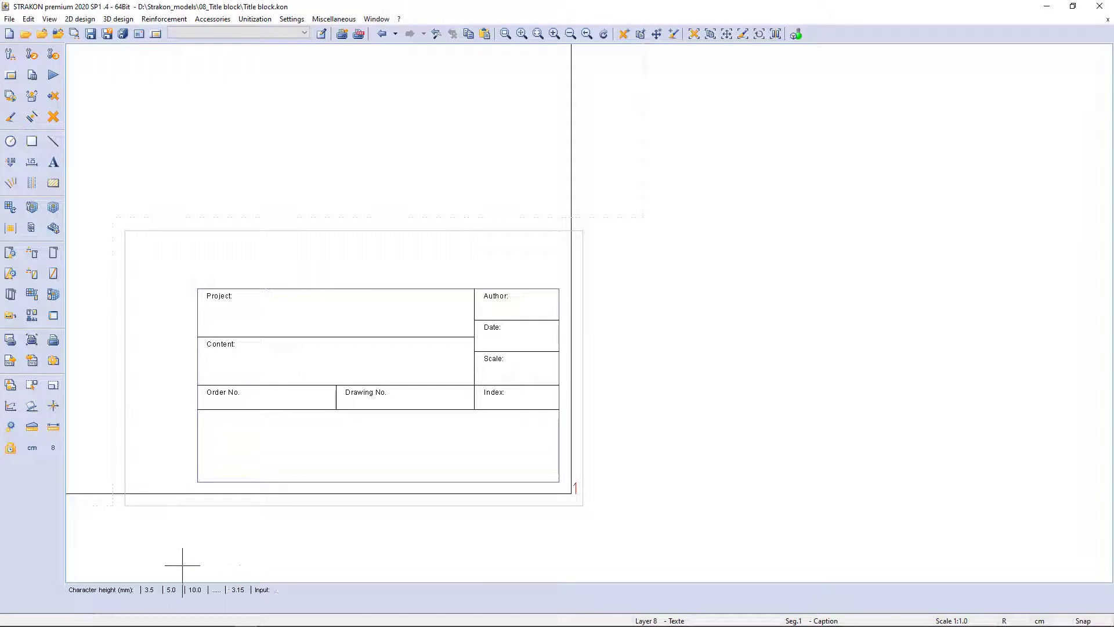
pyautogui.click(171, 590)
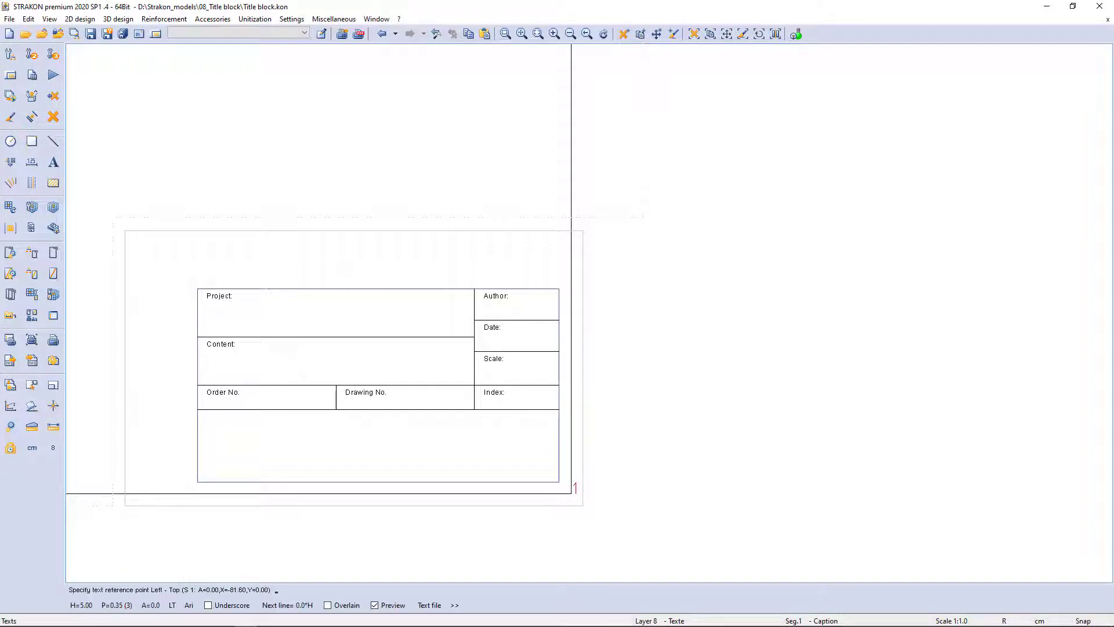
pyautogui.click(172, 605)
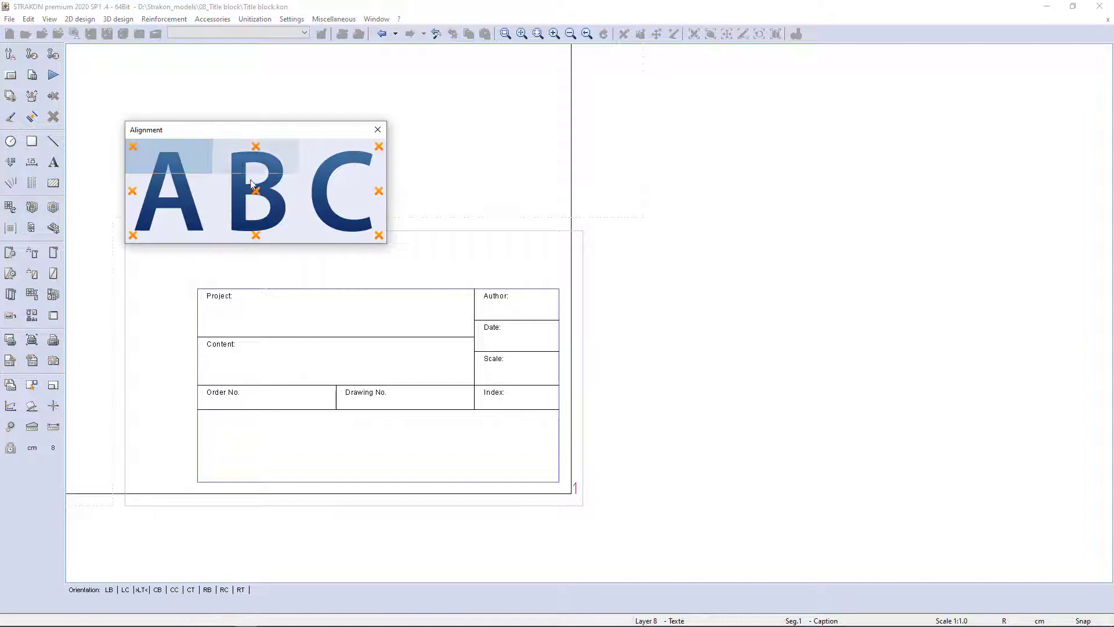
pyautogui.click(255, 191)
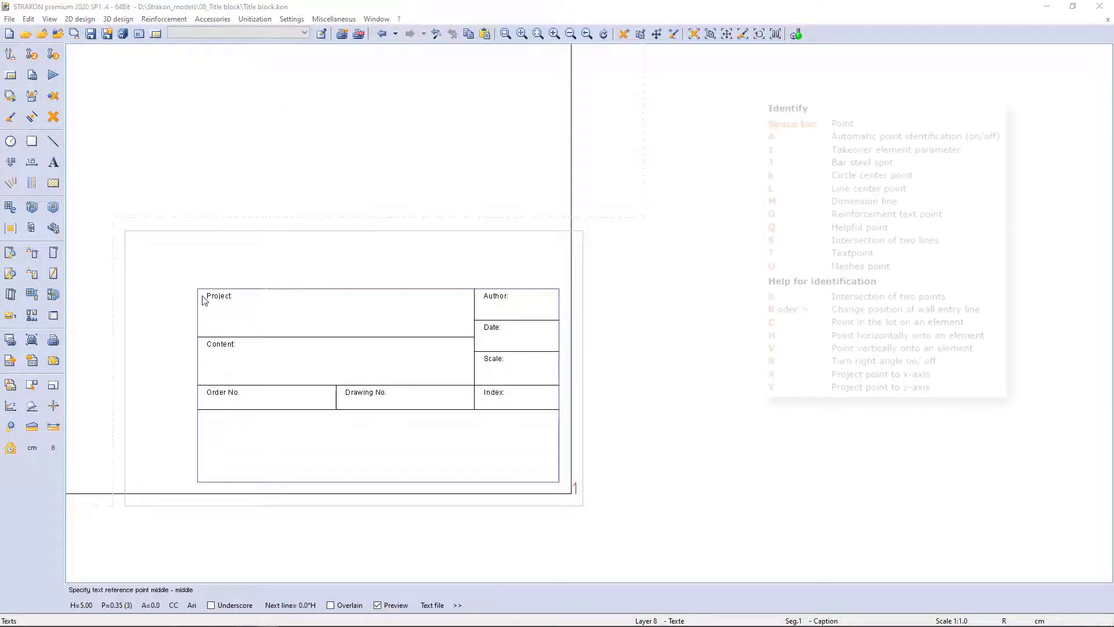
# Start locating the text point in the Project cell using Space, B and R
pyautogui.press('space')
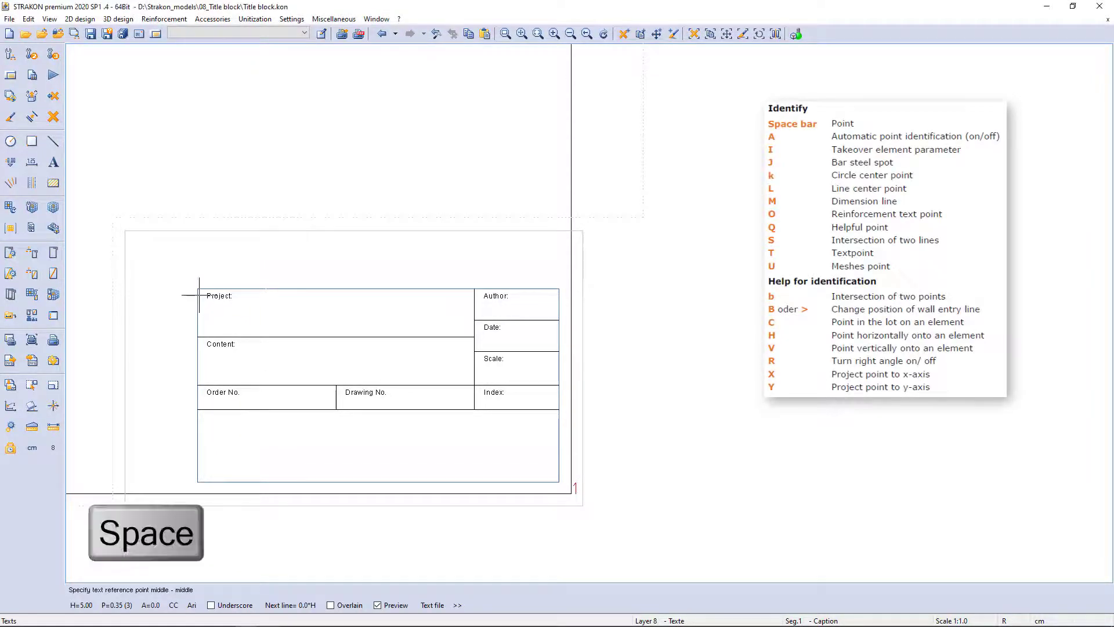
pyautogui.click(198, 292)
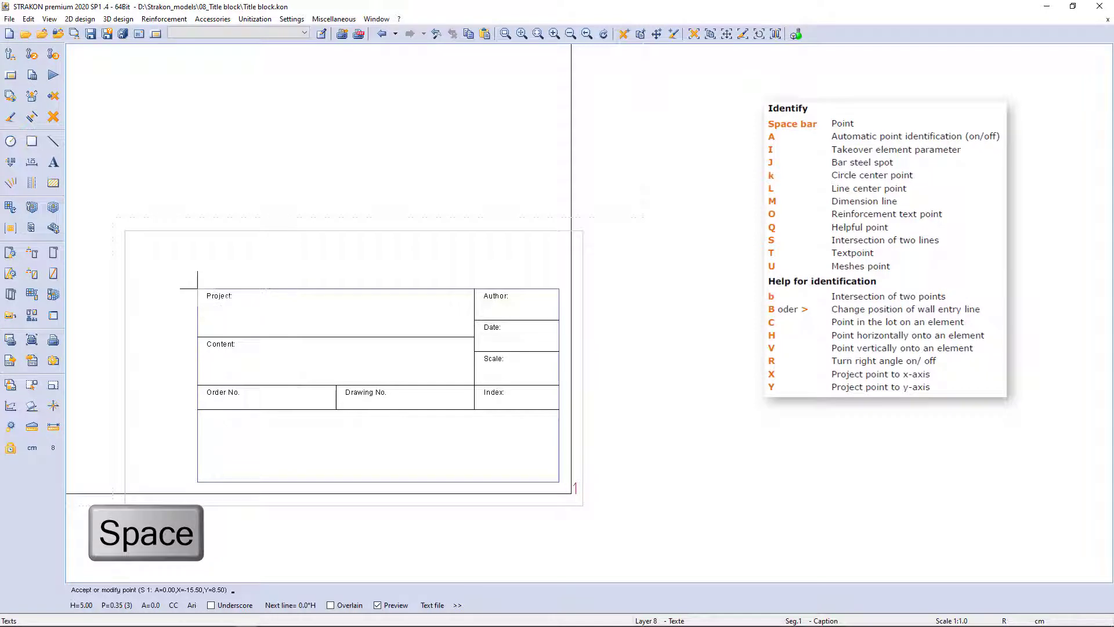
pyautogui.press('b')
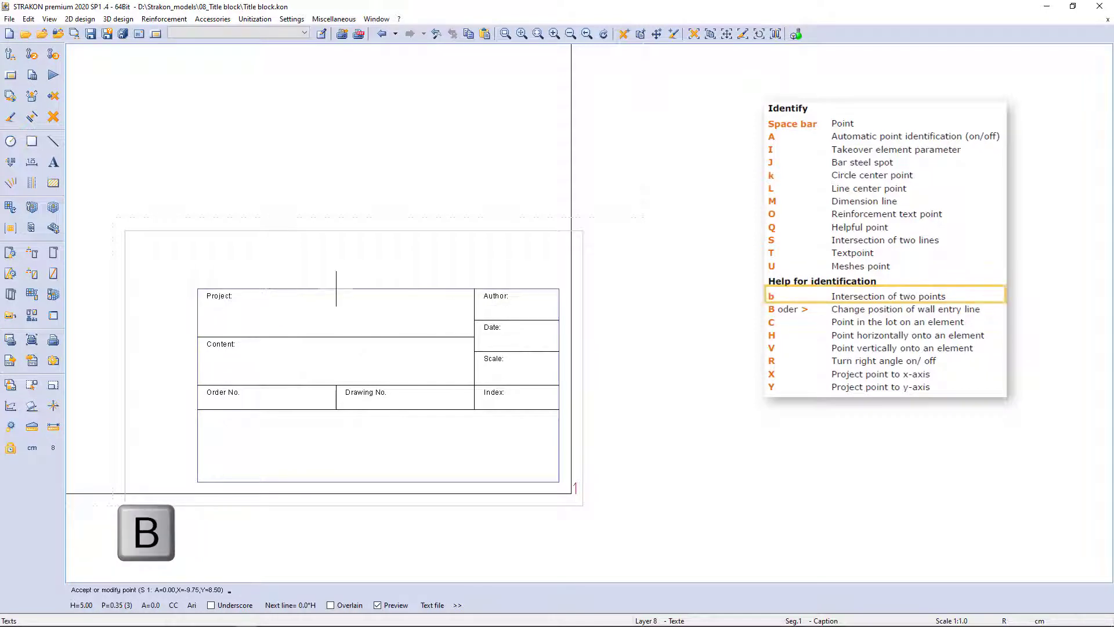
pyautogui.press('r')
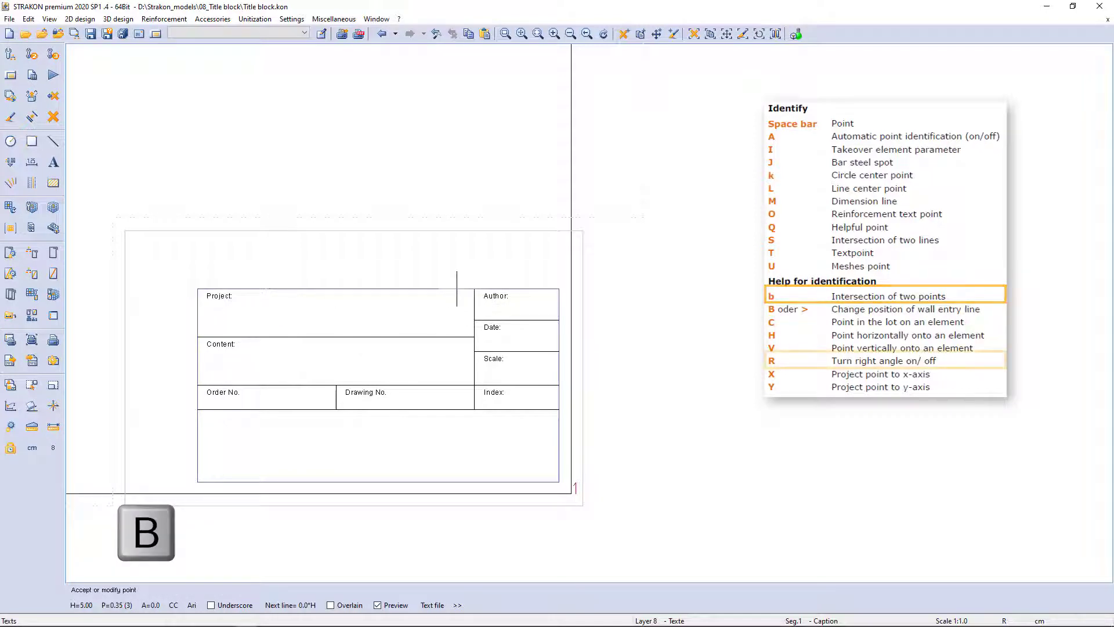
# Place the drawing-data variable !8 (STRAKON 2020) in the Project cell
pyautogui.click(336, 308)
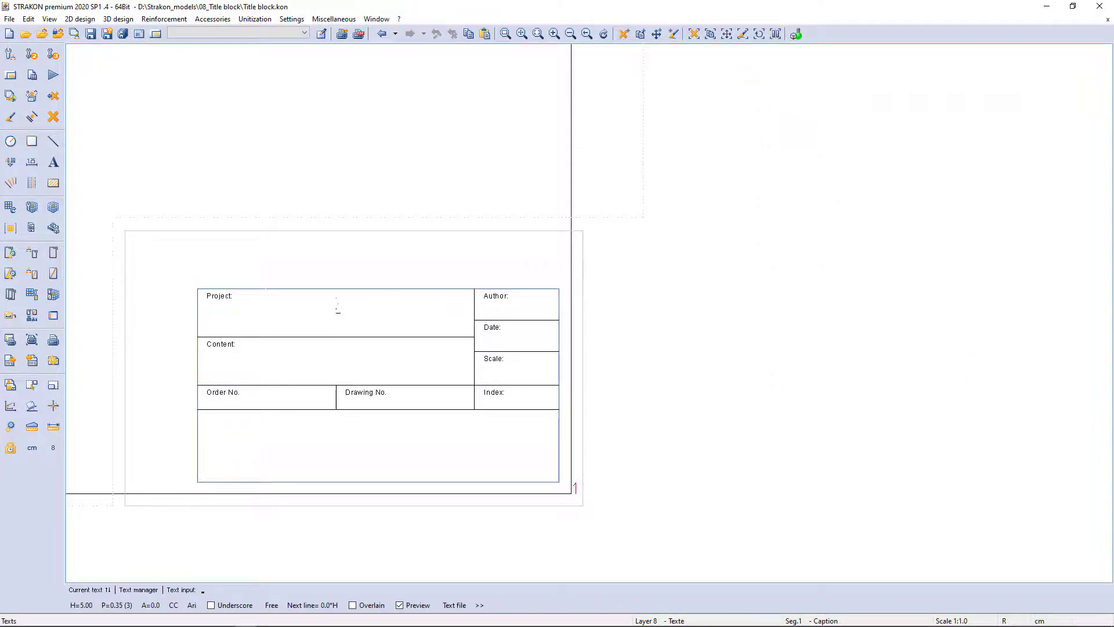
pyautogui.write('!8')
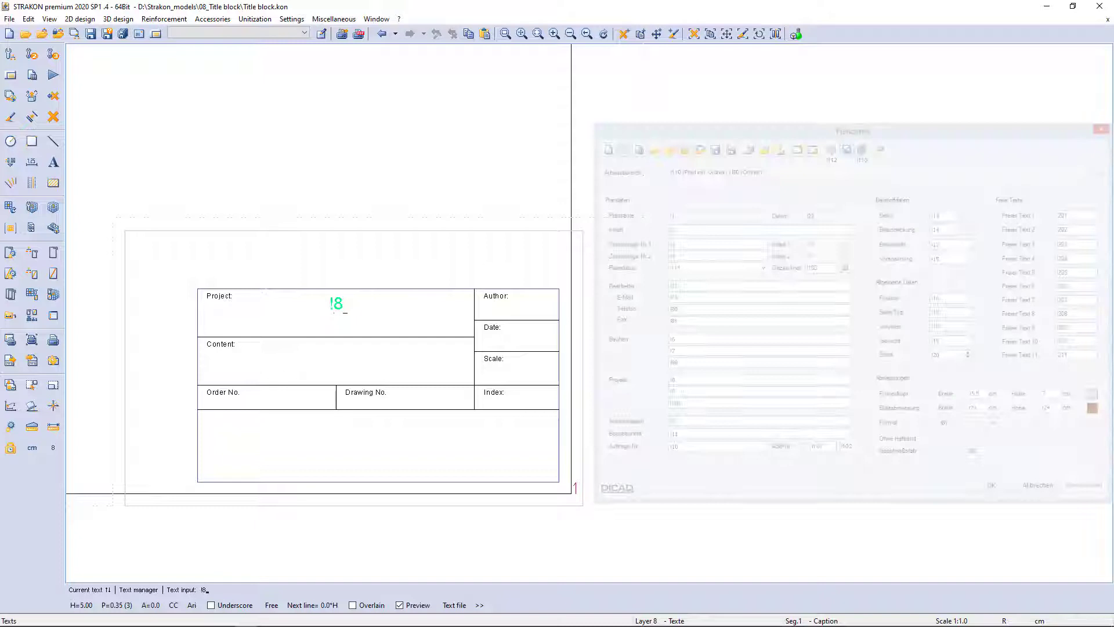
pyautogui.press('Return')
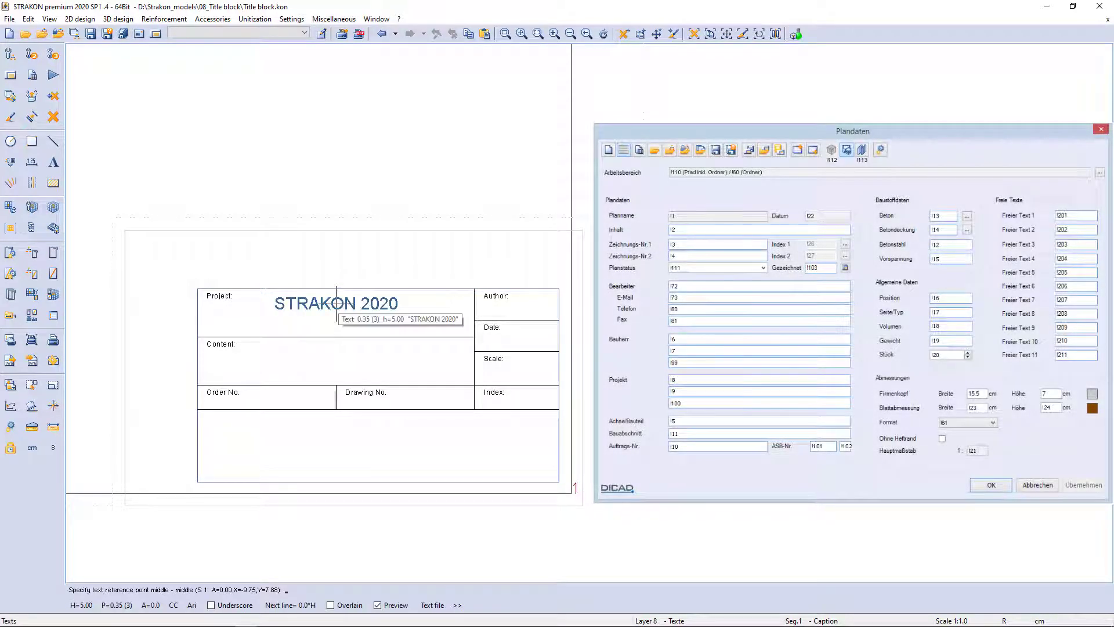
pyautogui.click(336, 303)
# Copy that text into the Content cell and change it to variable !2
pyautogui.moveTo(341, 262); pyautogui.dragTo(303, 261, button='right')
pyautogui.click(254, 266)
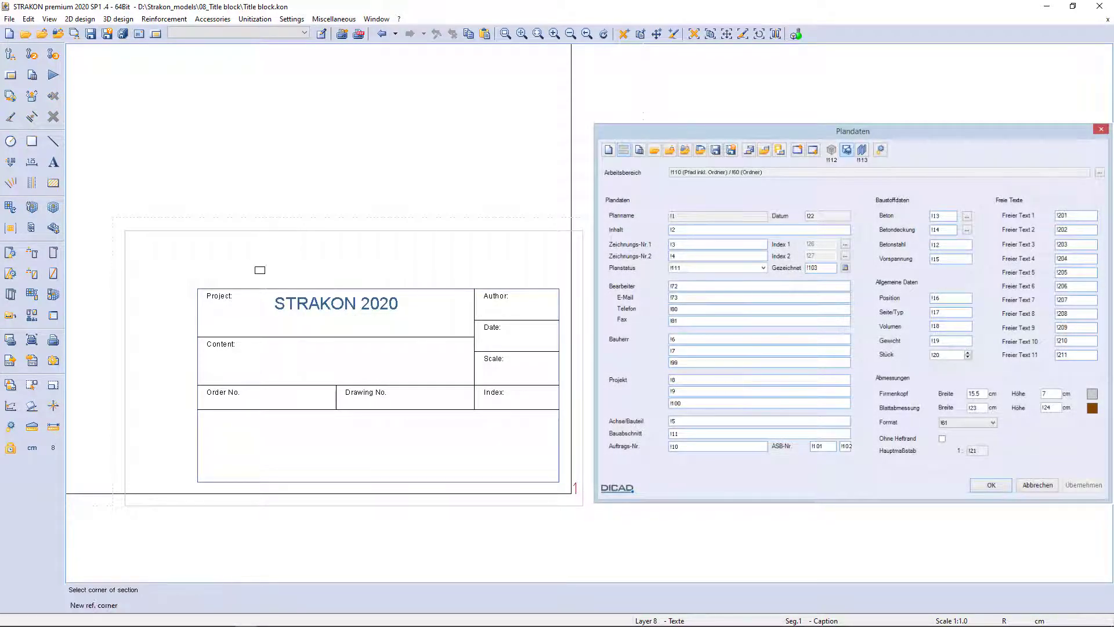
pyautogui.click(405, 322)
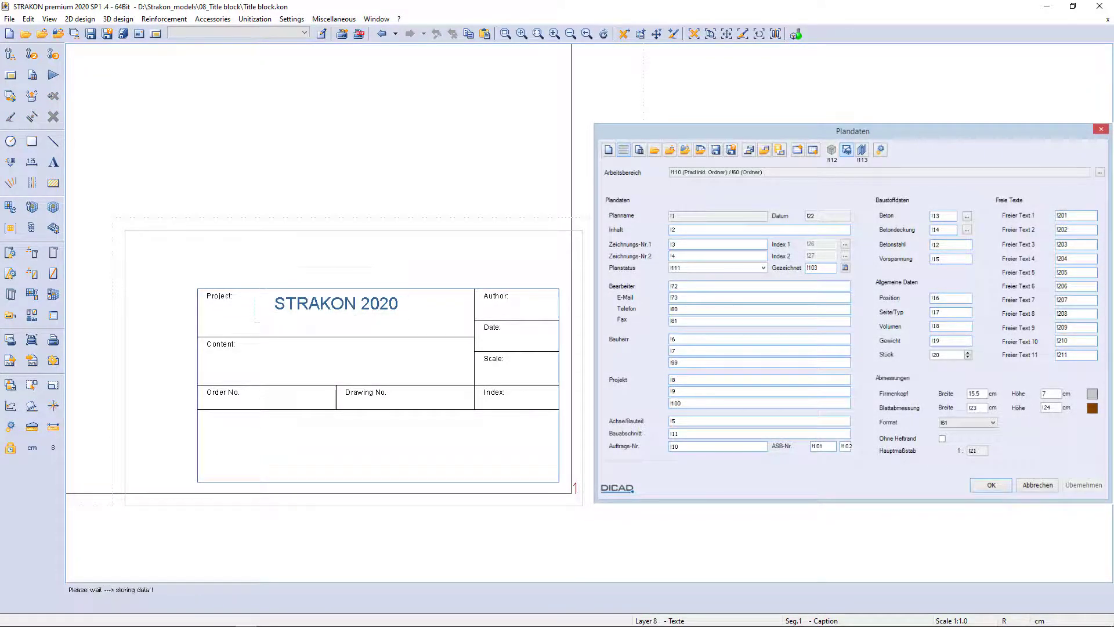
pyautogui.click(199, 289)
pyautogui.click(293, 358)
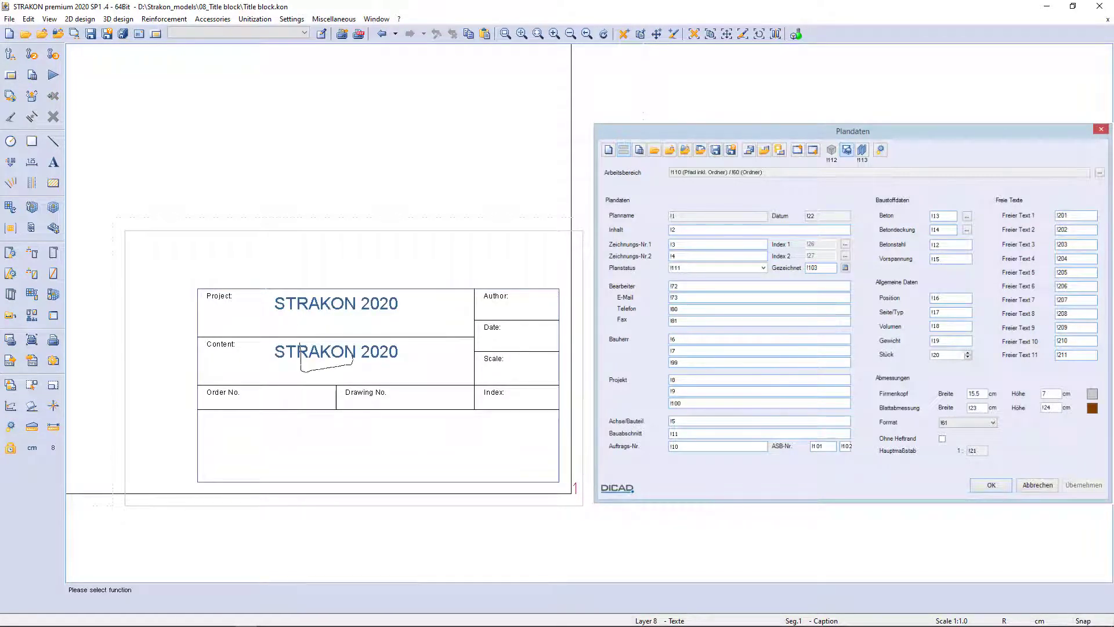
pyautogui.doubleClick(300, 348)
pyautogui.write('!')
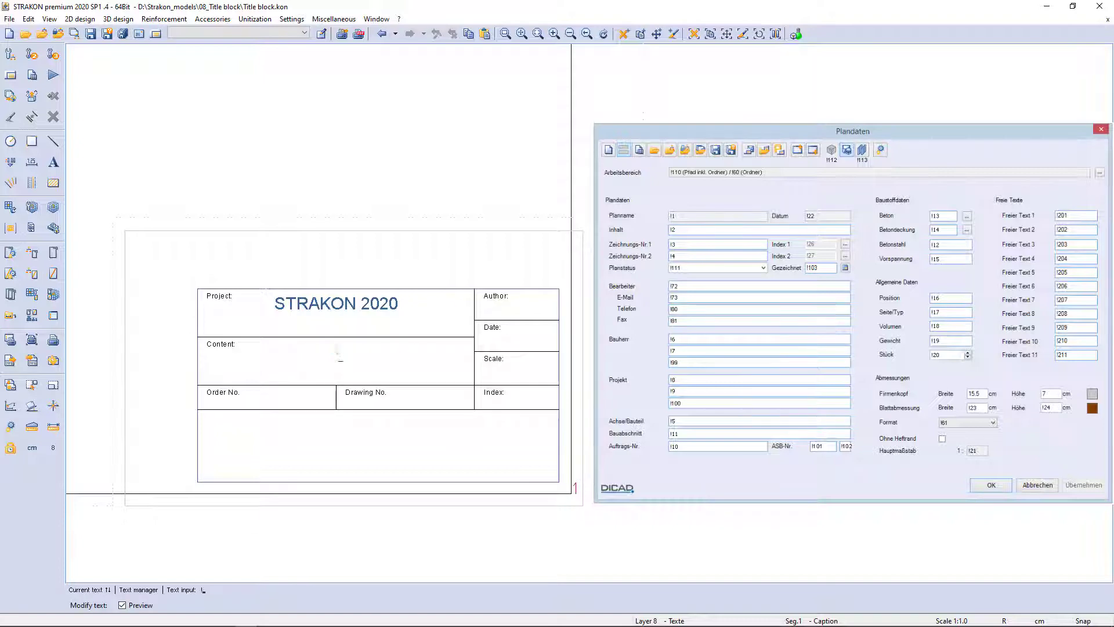
pyautogui.write('2')
pyautogui.press('Return')
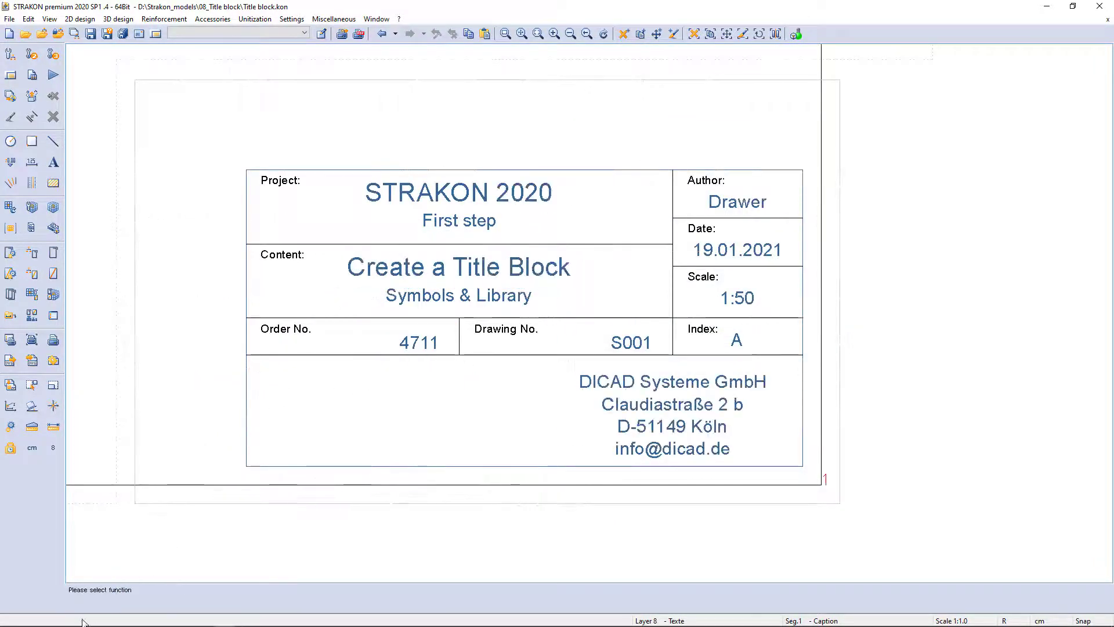
# Import the EN_table.bild.png logo at factor 0.5 into the bottom-left field
pyautogui.moveTo(84, 624)
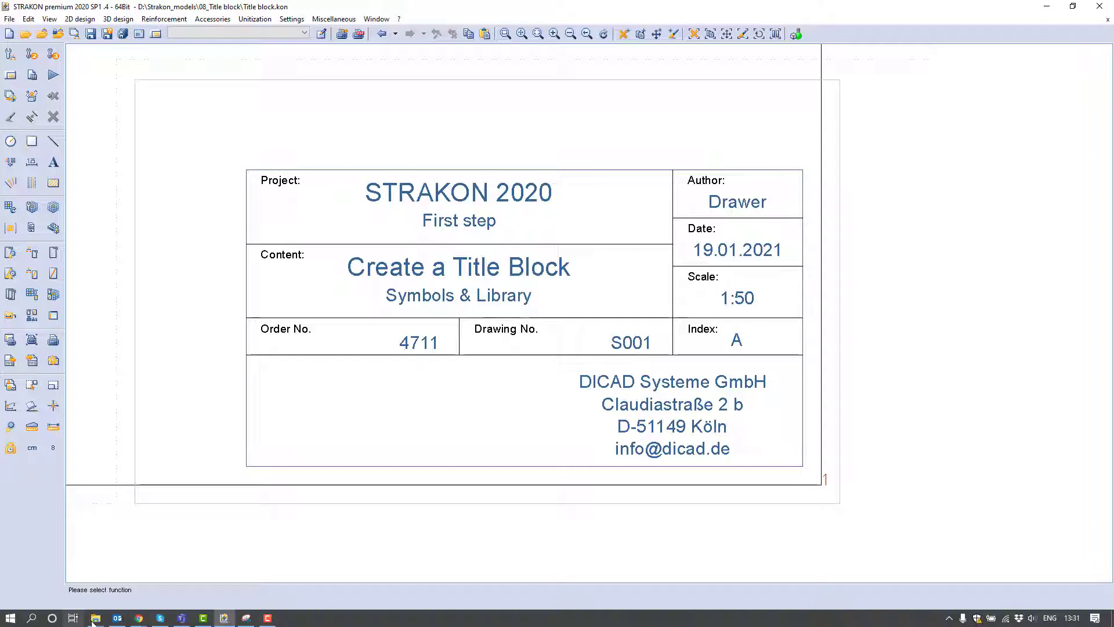
pyautogui.click(162, 583)
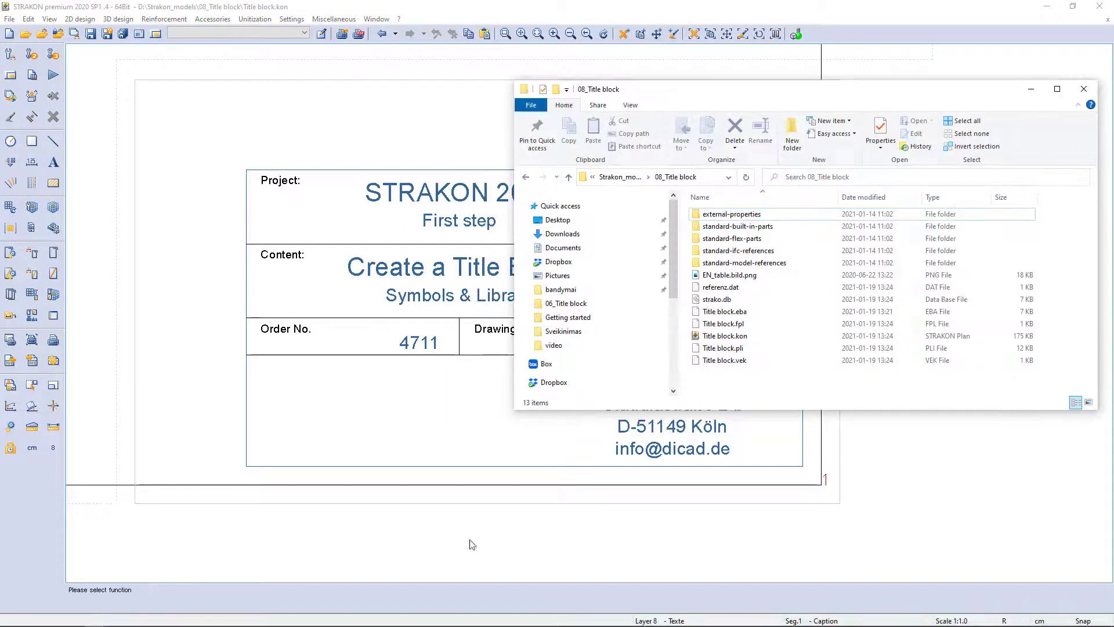
pyautogui.click(746, 283)
pyautogui.moveTo(739, 280); pyautogui.dragTo(347, 433)
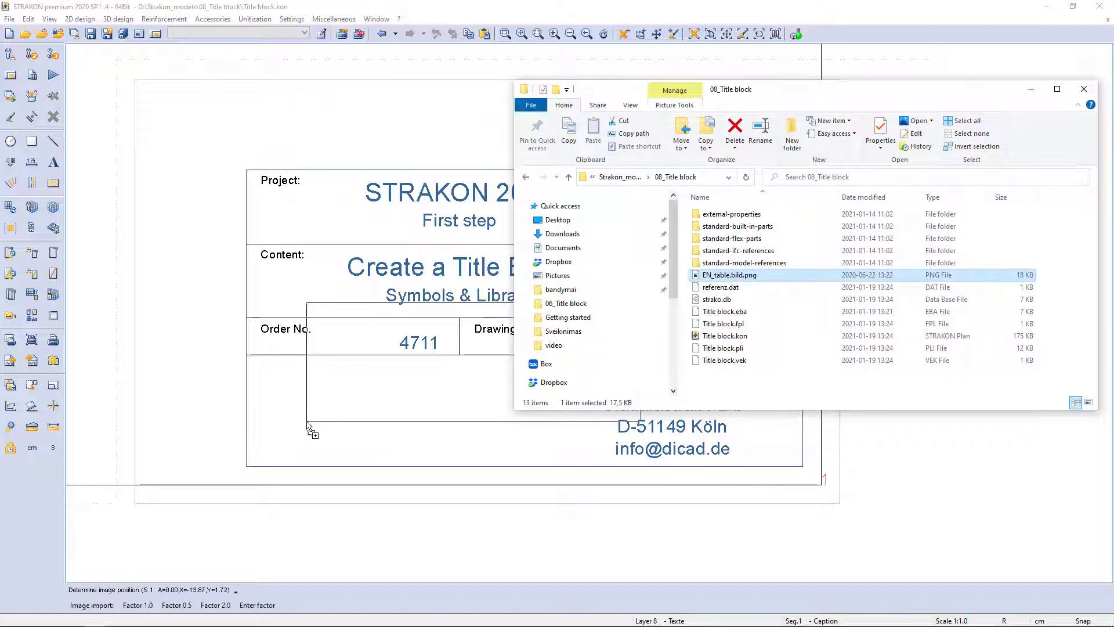
pyautogui.click(176, 605)
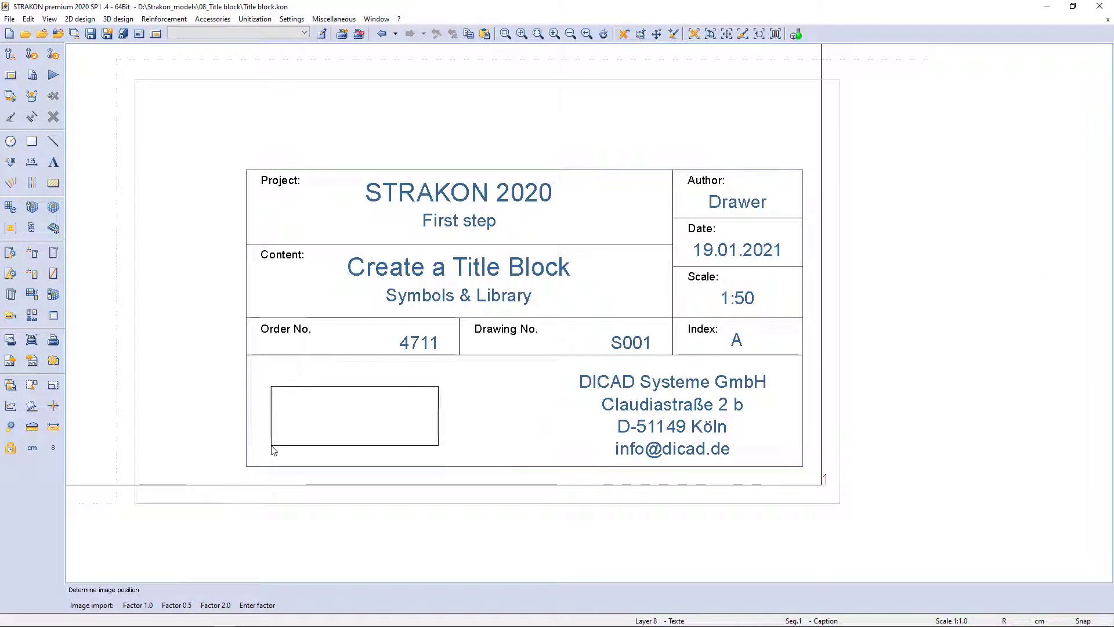
pyautogui.click(271, 445)
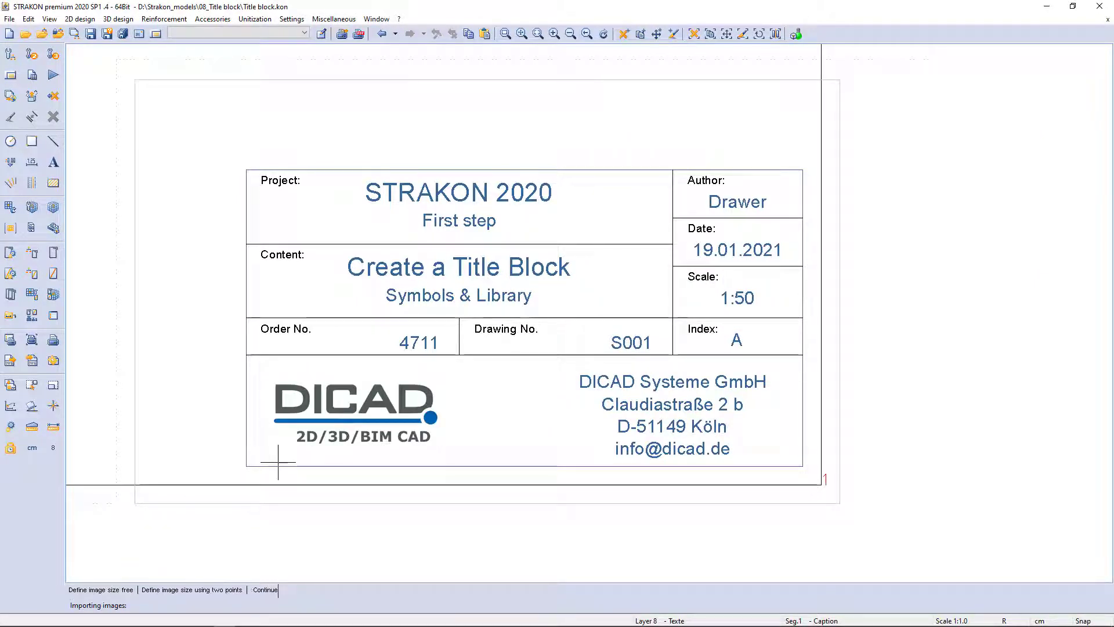
pyautogui.rightClick(278, 463)
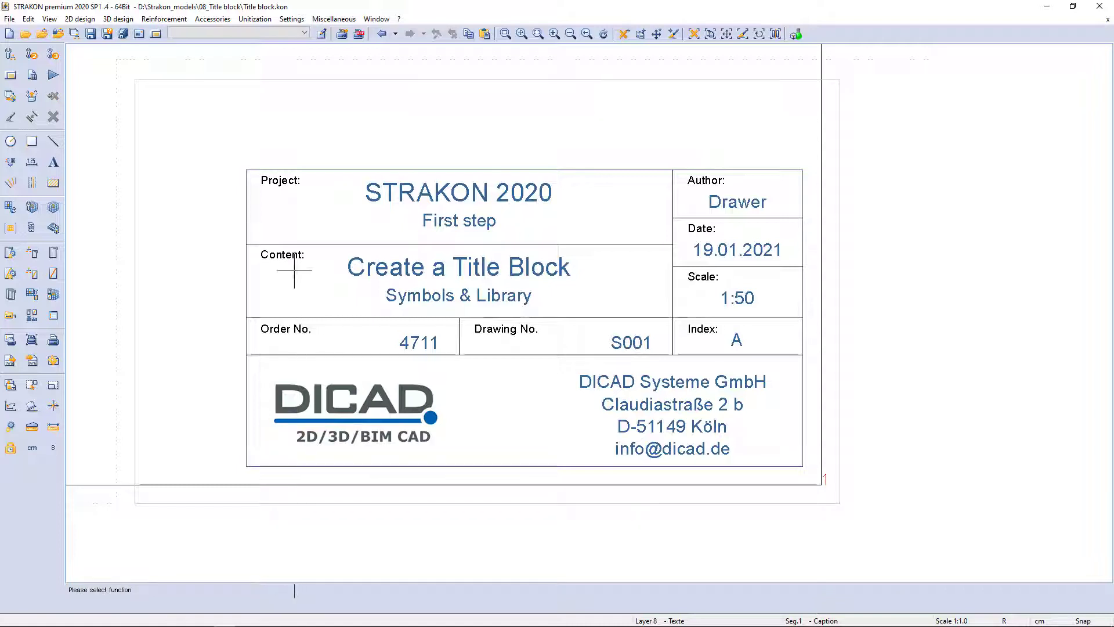
# Start a new symbol via Accessories > Symbols named 'Title block'
pyautogui.click(213, 19)
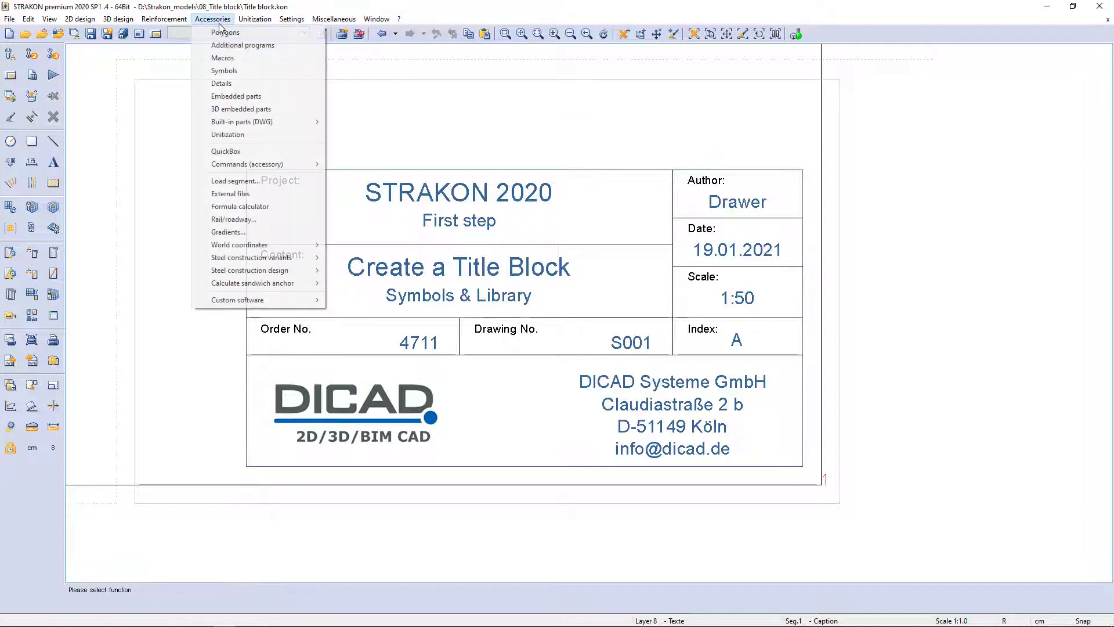
pyautogui.click(224, 71)
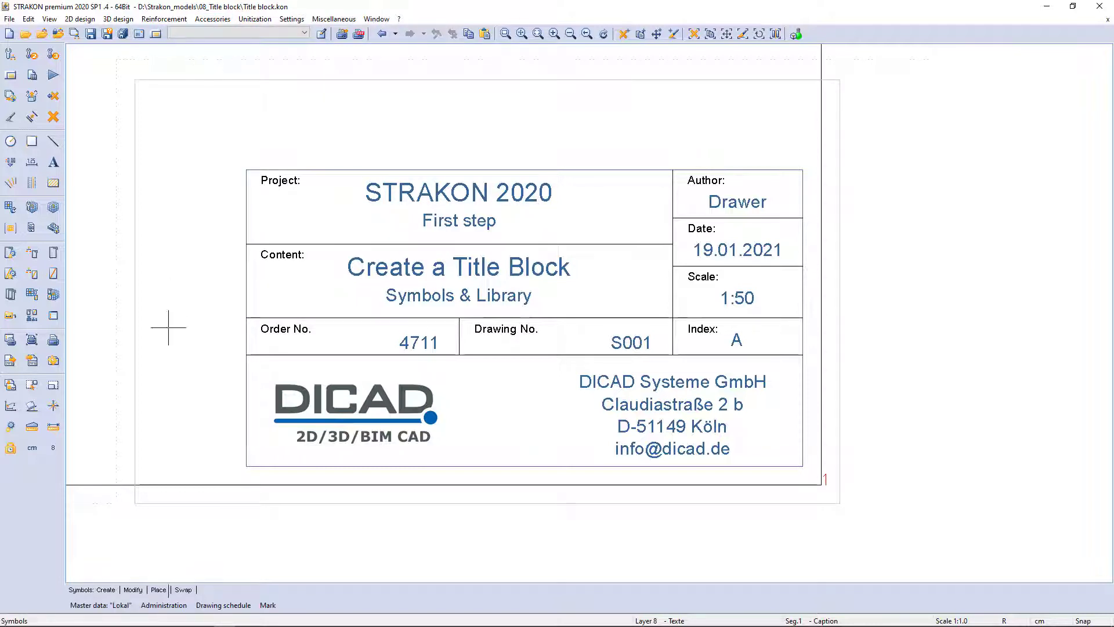
pyautogui.click(105, 589)
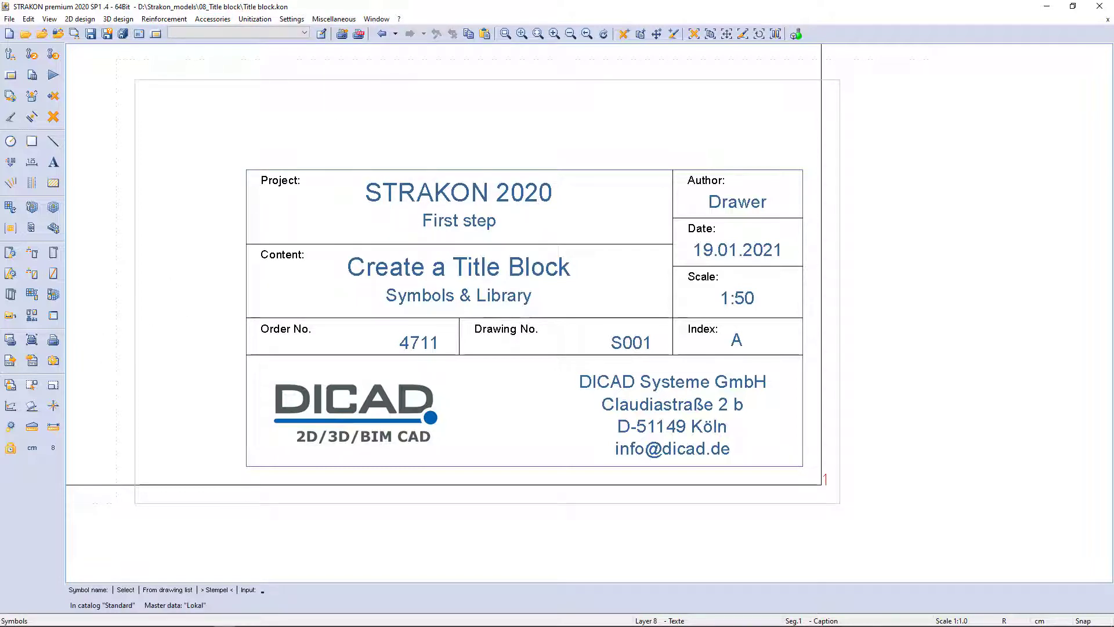
pyautogui.write('Title block 1')
pyautogui.press('Return')
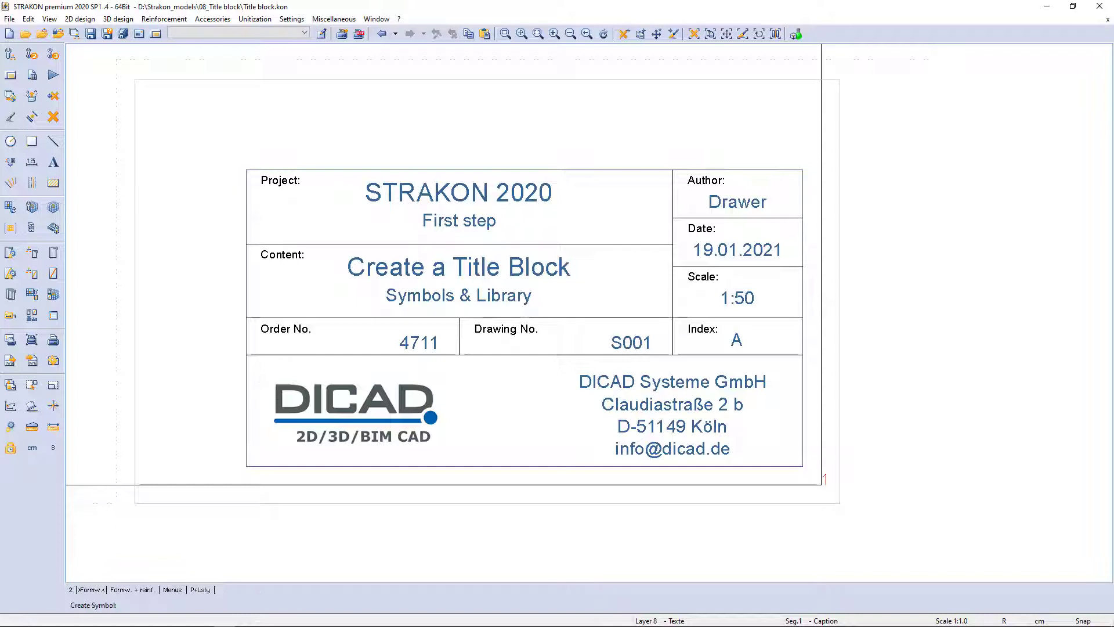
# Window the whole title block with a lower-right reference point, continue, and accept the statistics
pyautogui.click(89, 589)
pyautogui.press('Return')
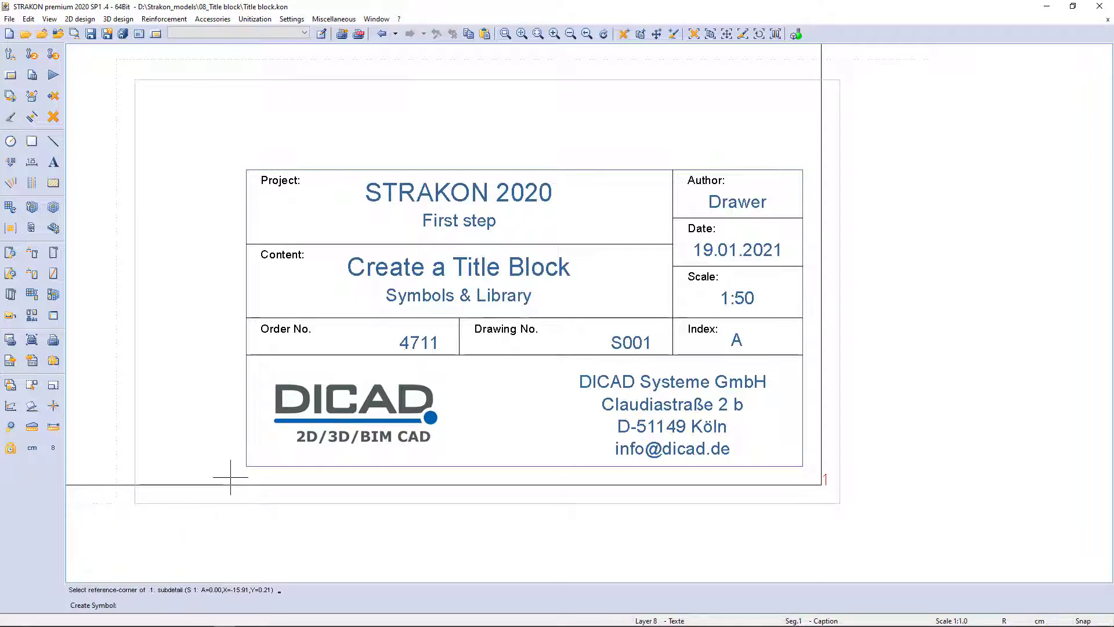
pyautogui.click(213, 528)
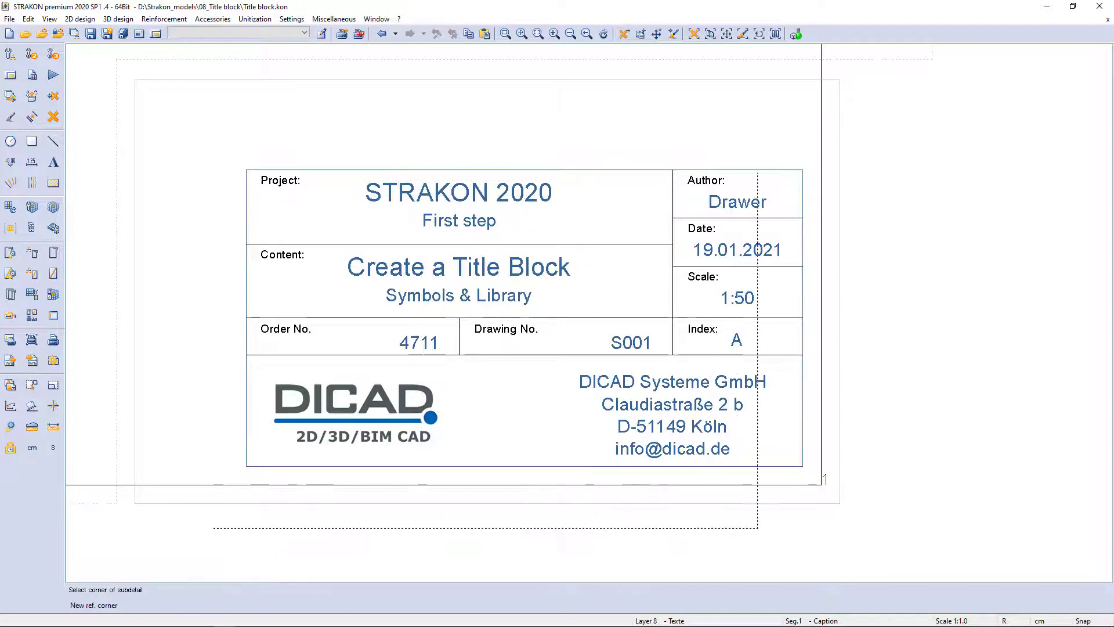
pyautogui.click(814, 152)
pyautogui.press('space')
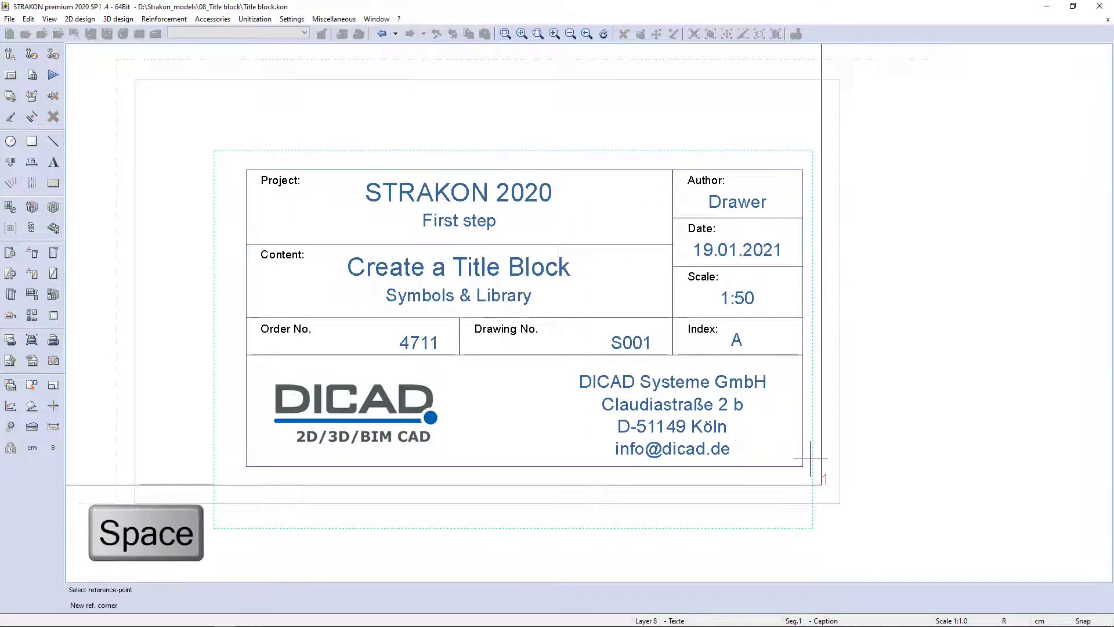
pyautogui.press('space')
pyautogui.press('space')
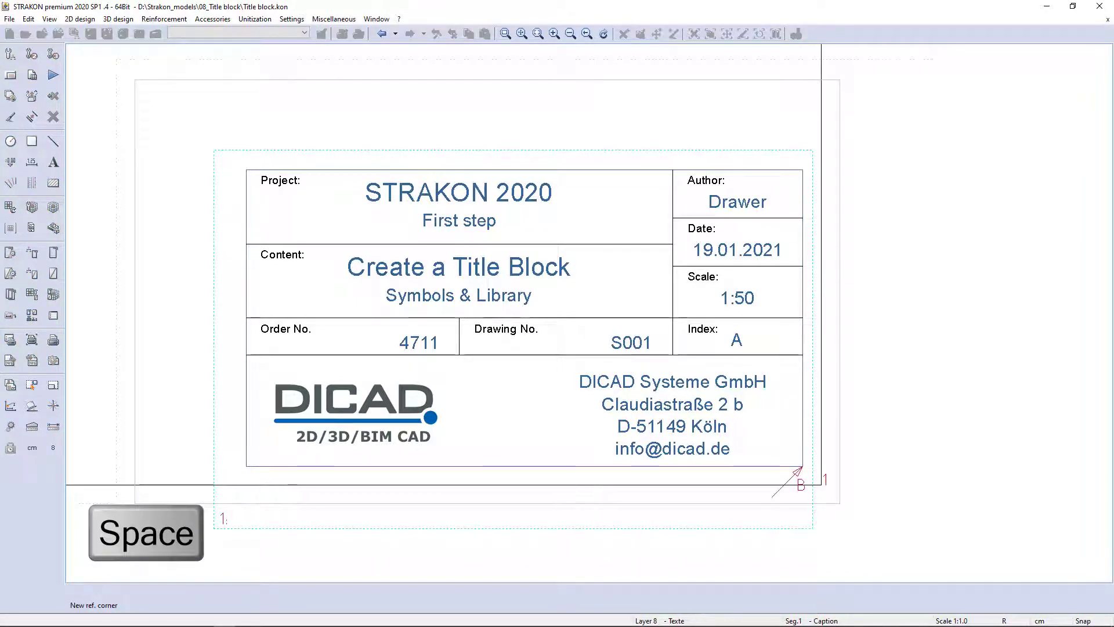
pyautogui.click(530, 351)
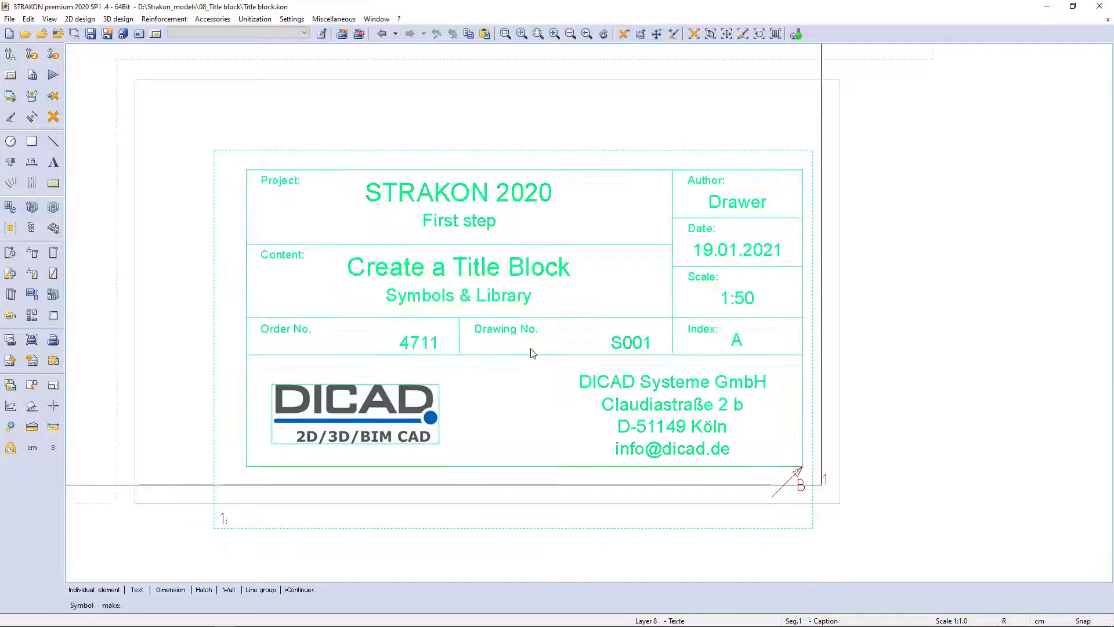
pyautogui.click(299, 590)
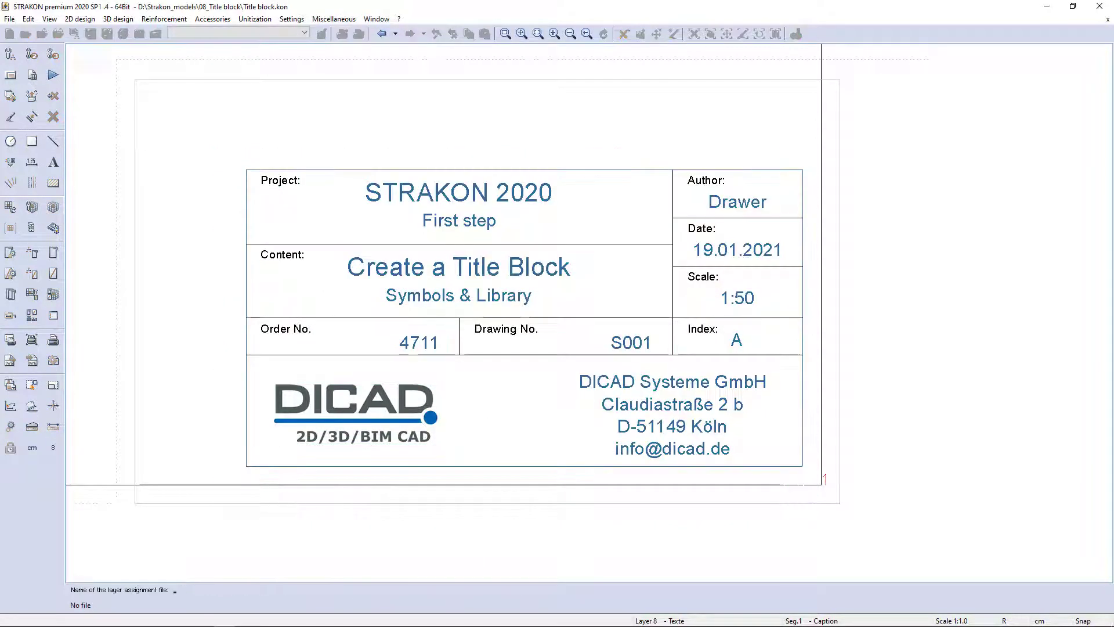
pyautogui.press('Return')
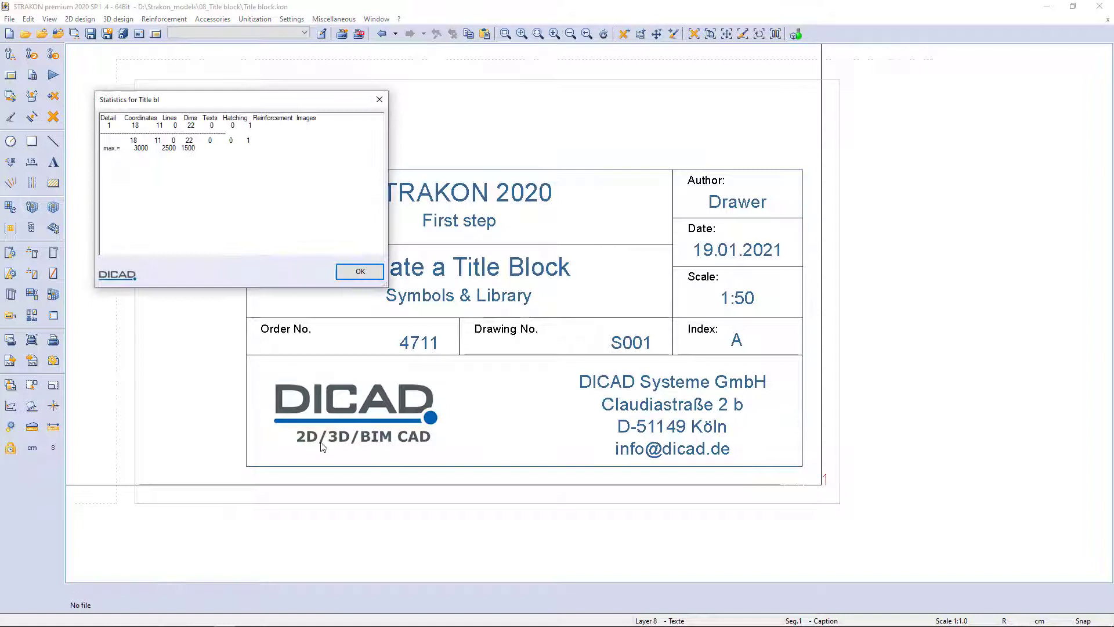
pyautogui.click(360, 272)
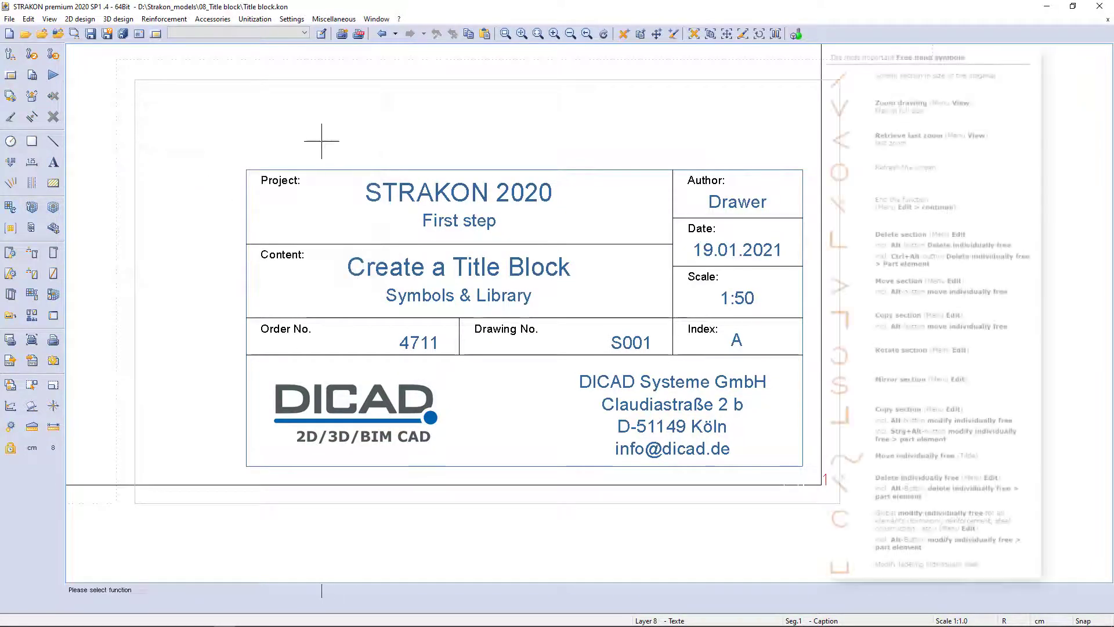
# Delete the whole title block with a Delete section window drawn corner to corner
pyautogui.moveTo(321, 140)
pyautogui.mouseDown()
pyautogui.moveTo(317, 230)
pyautogui.moveTo(395, 229)
pyautogui.mouseUp()
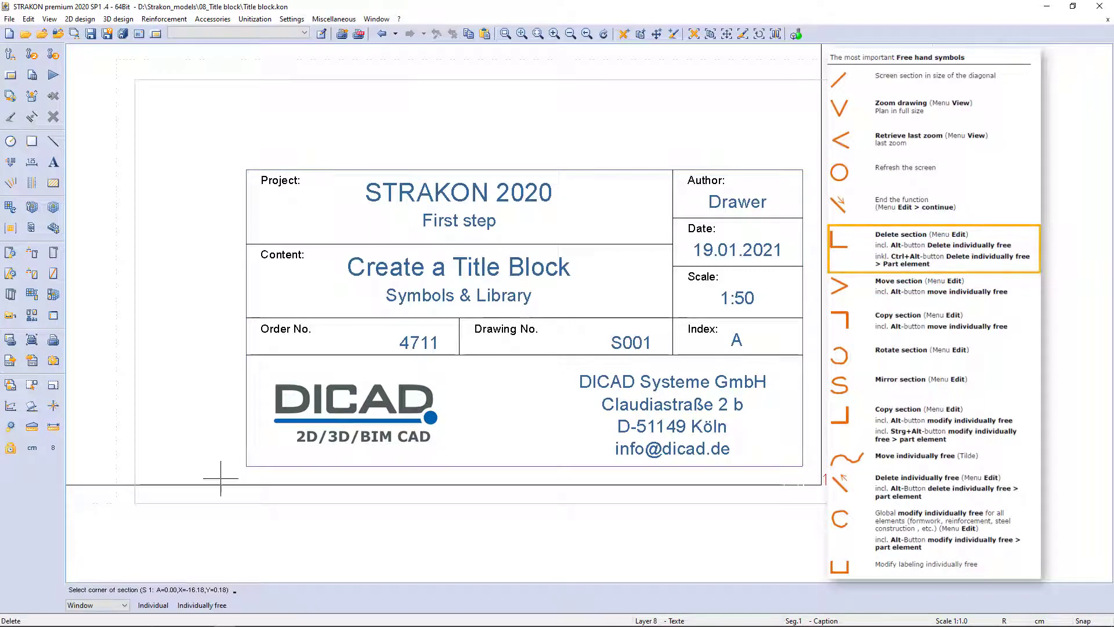
pyautogui.click(234, 133)
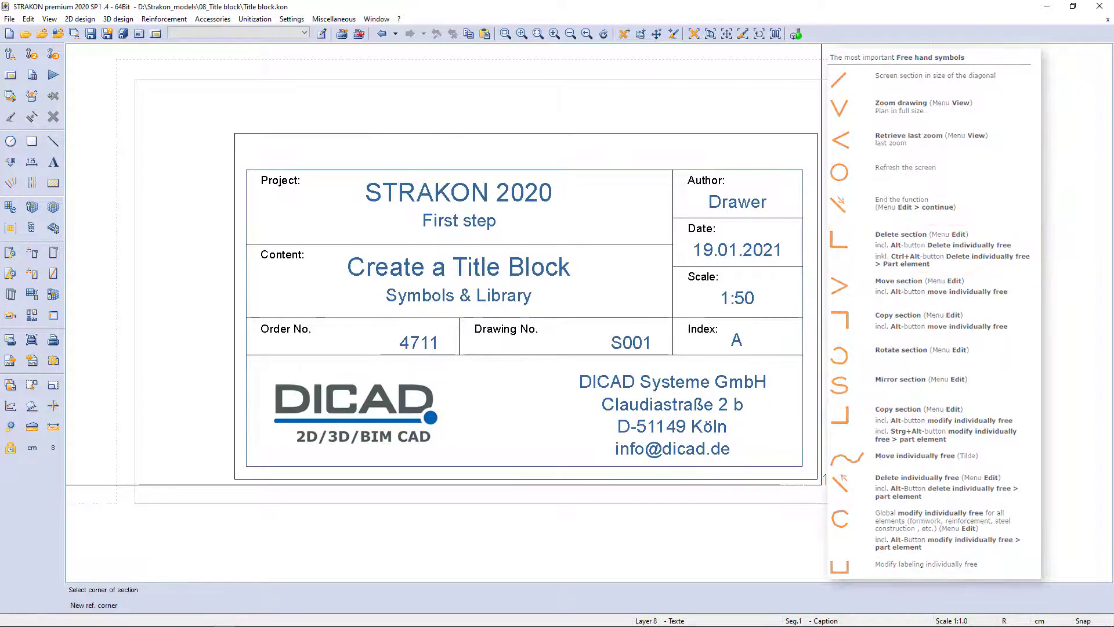
pyautogui.click(818, 479)
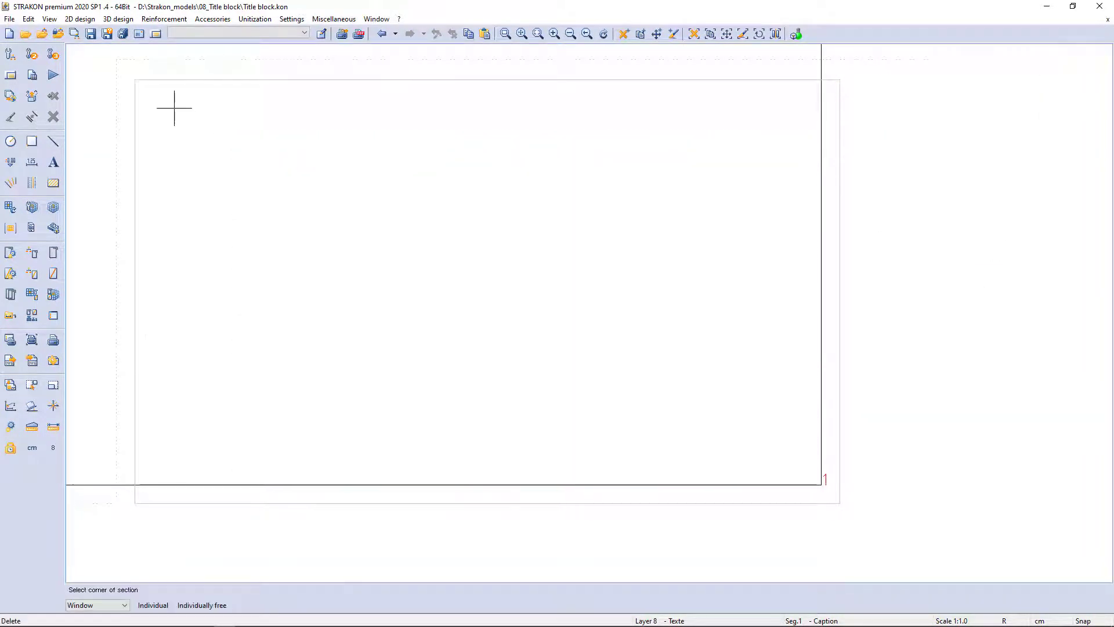
pyautogui.press('Escape')
# Open the saved symbols list and filter it to the Standard catalog
pyautogui.click(211, 21)
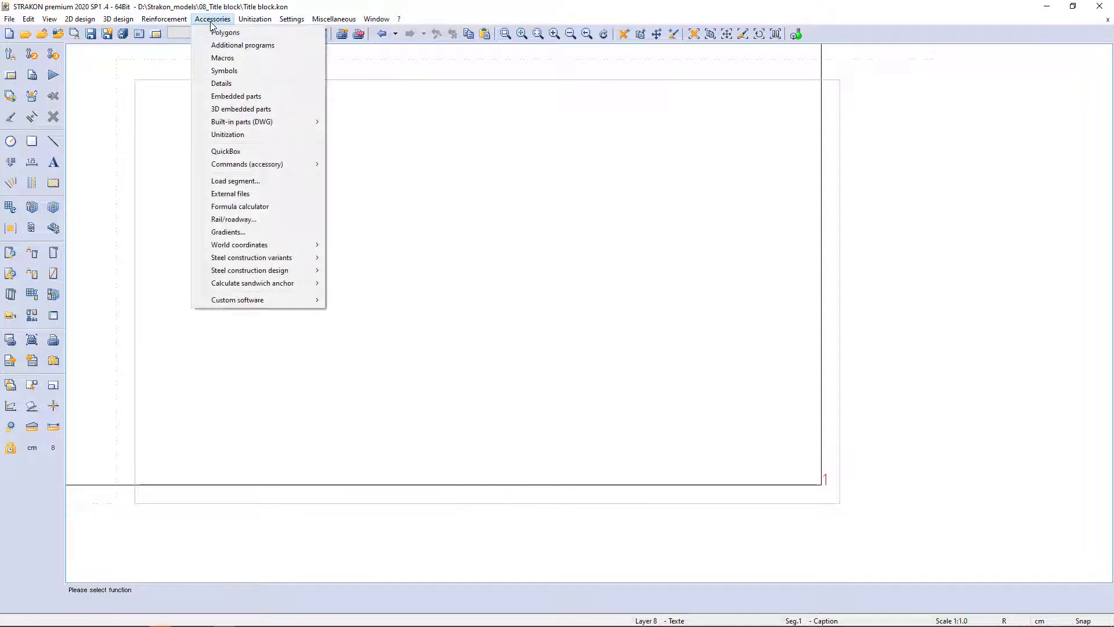
pyautogui.click(224, 70)
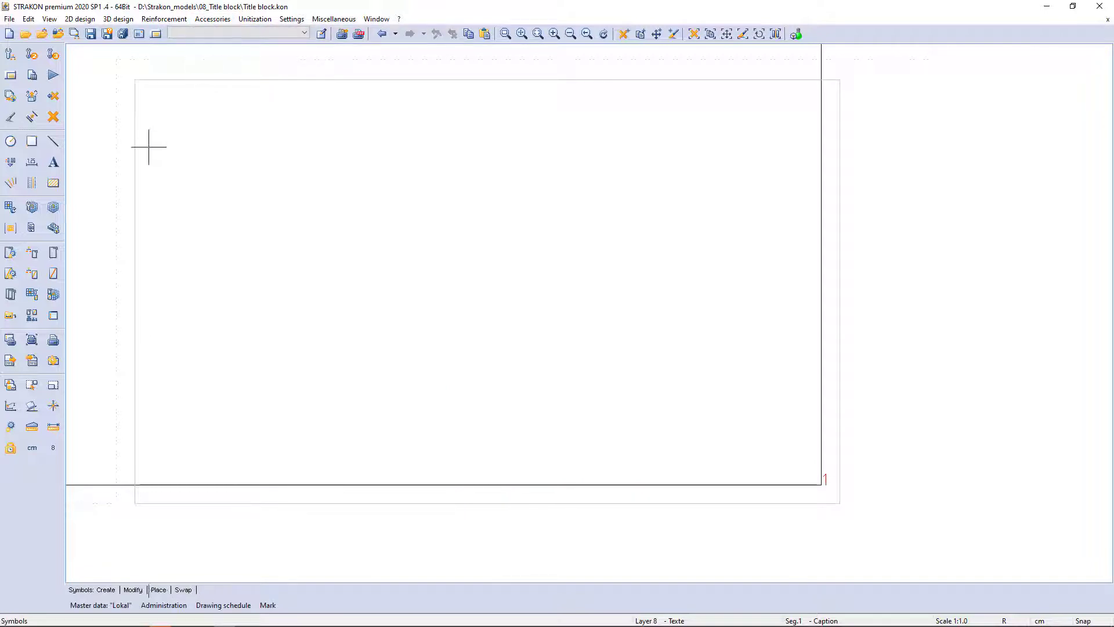
pyautogui.click(159, 589)
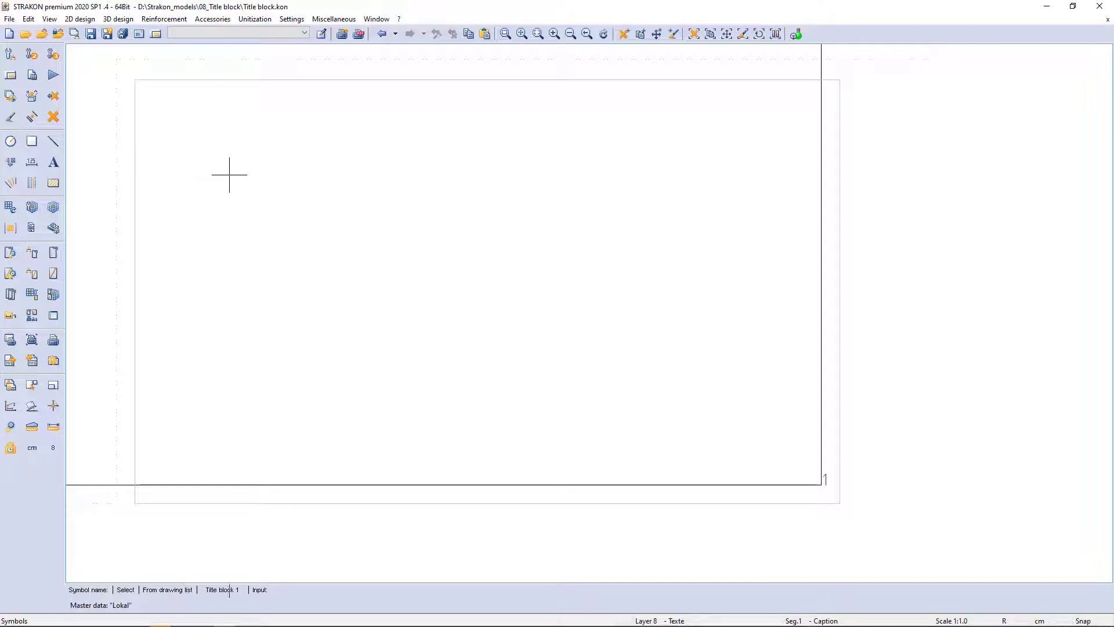
pyautogui.click(126, 589)
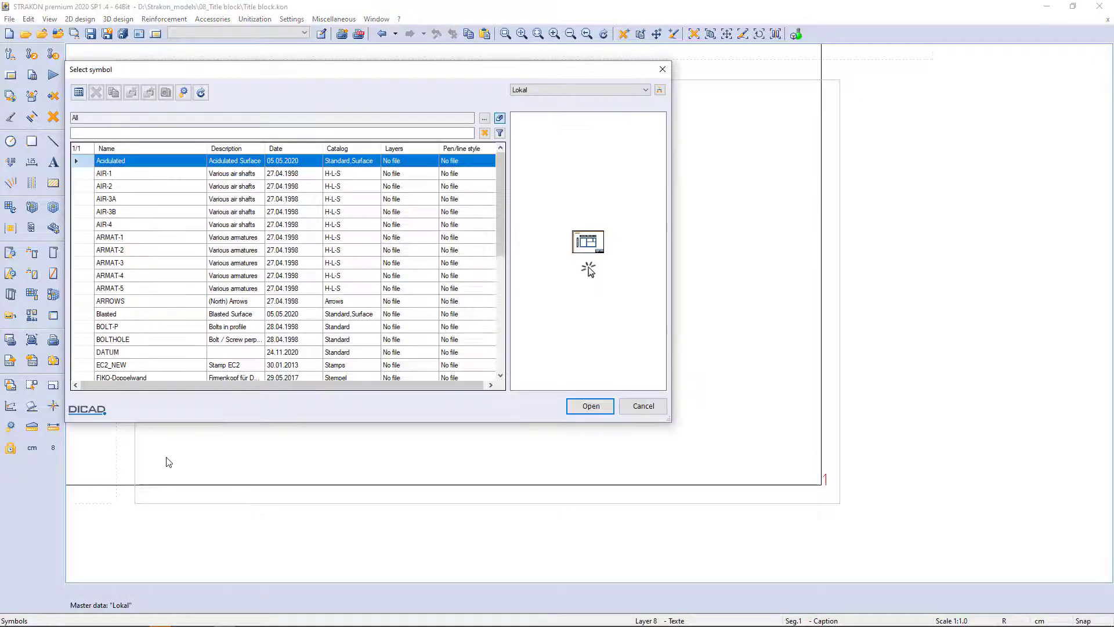
pyautogui.click(484, 118)
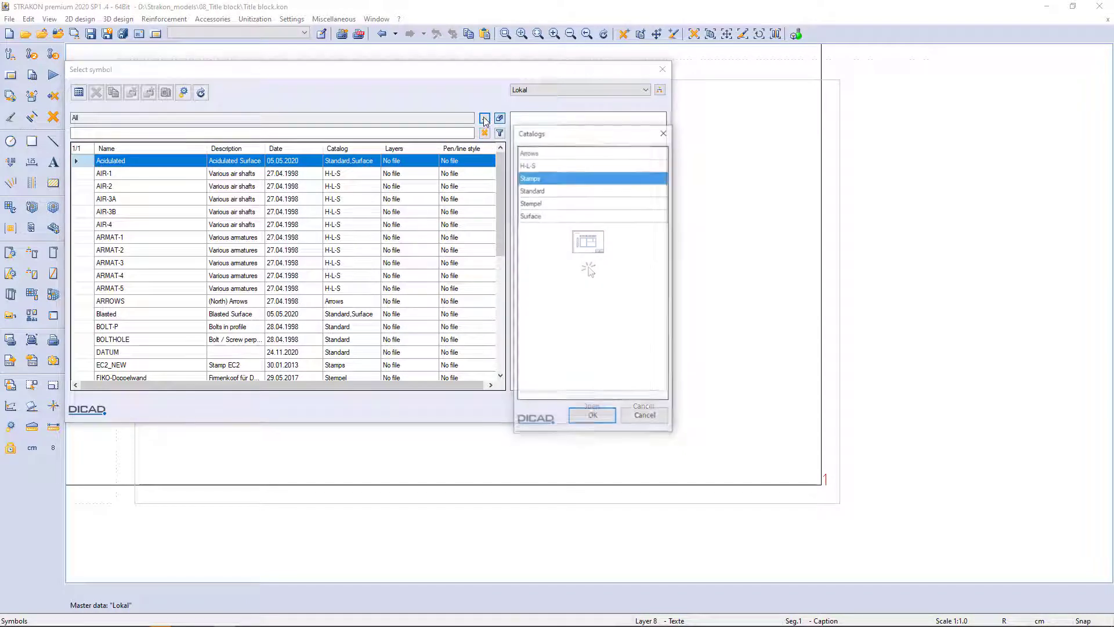
pyautogui.click(544, 190)
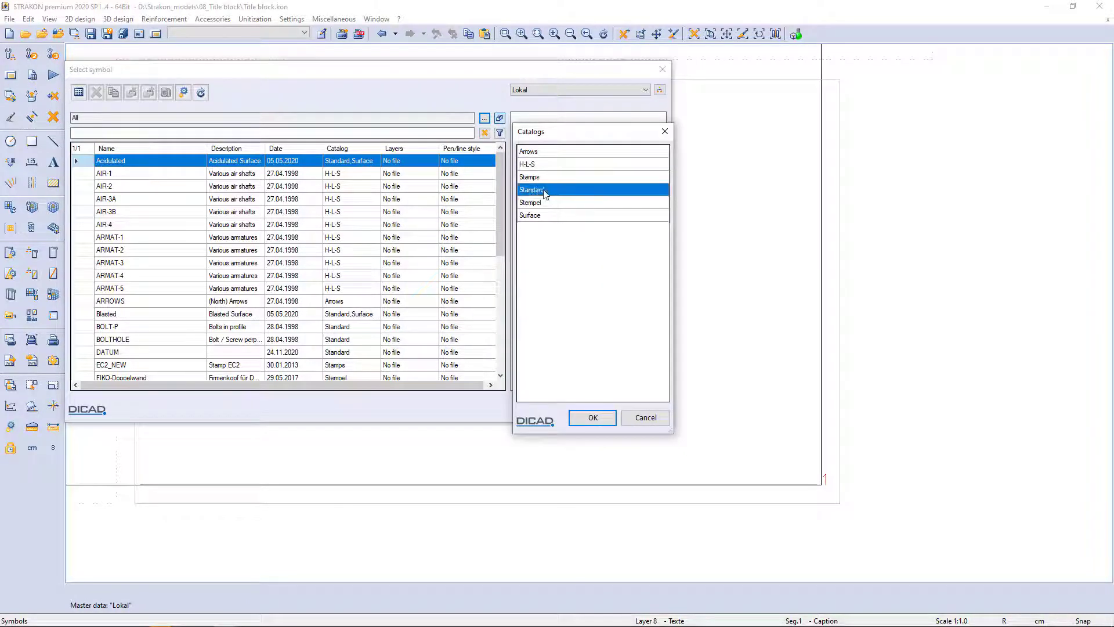
pyautogui.click(590, 416)
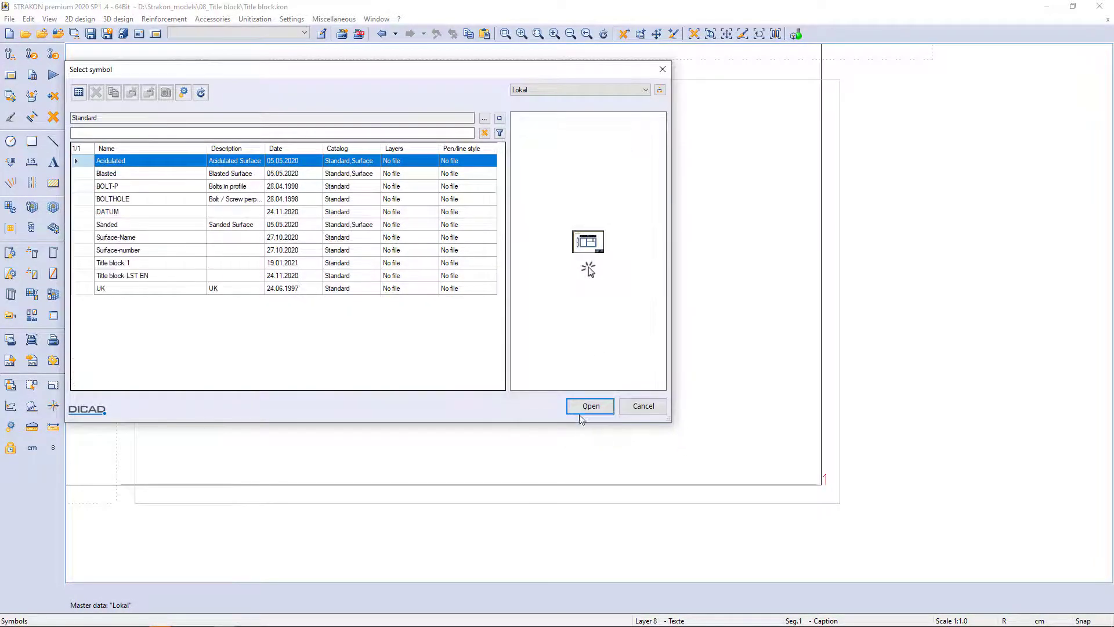
# Place the Title block 1 symbol at the sheet frame corner with offset -5,.5
pyautogui.click(118, 264)
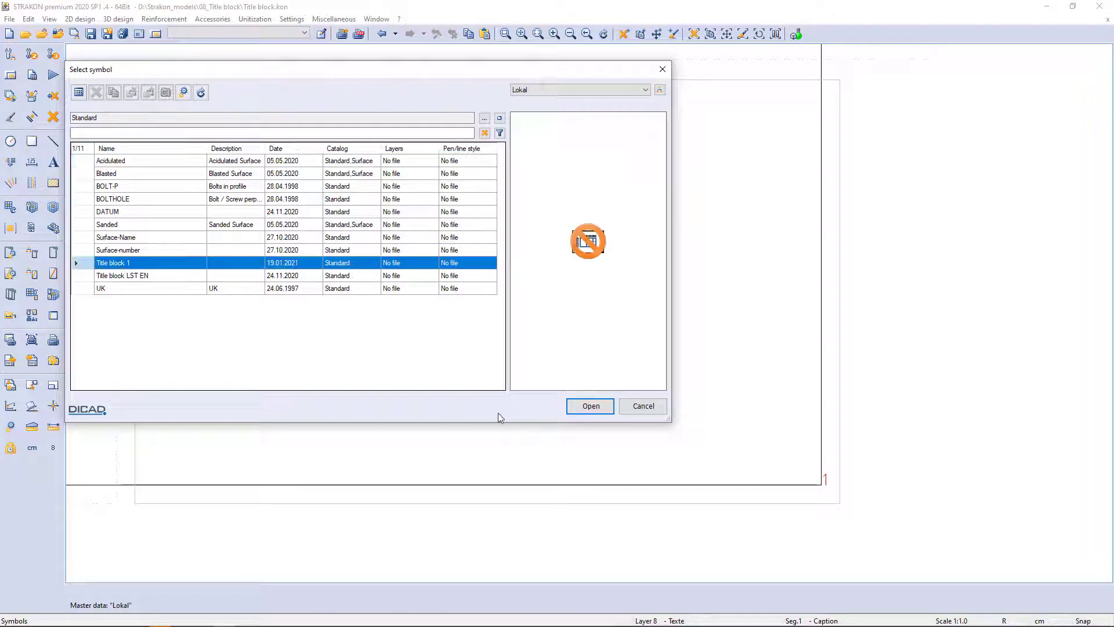
pyautogui.click(586, 409)
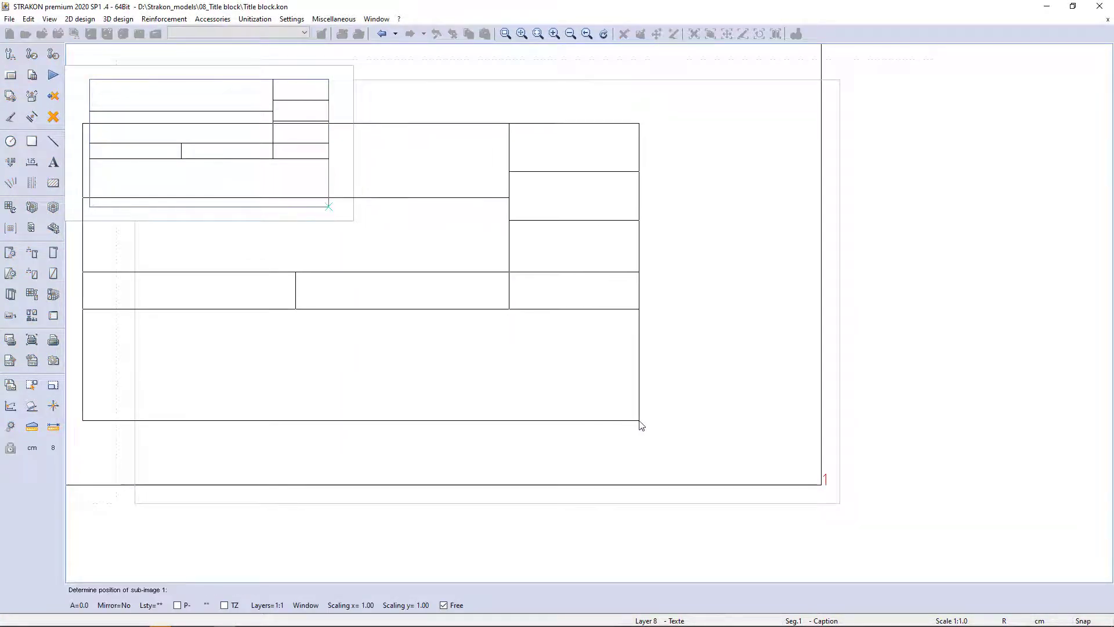
pyautogui.press('space')
pyautogui.write('-5')
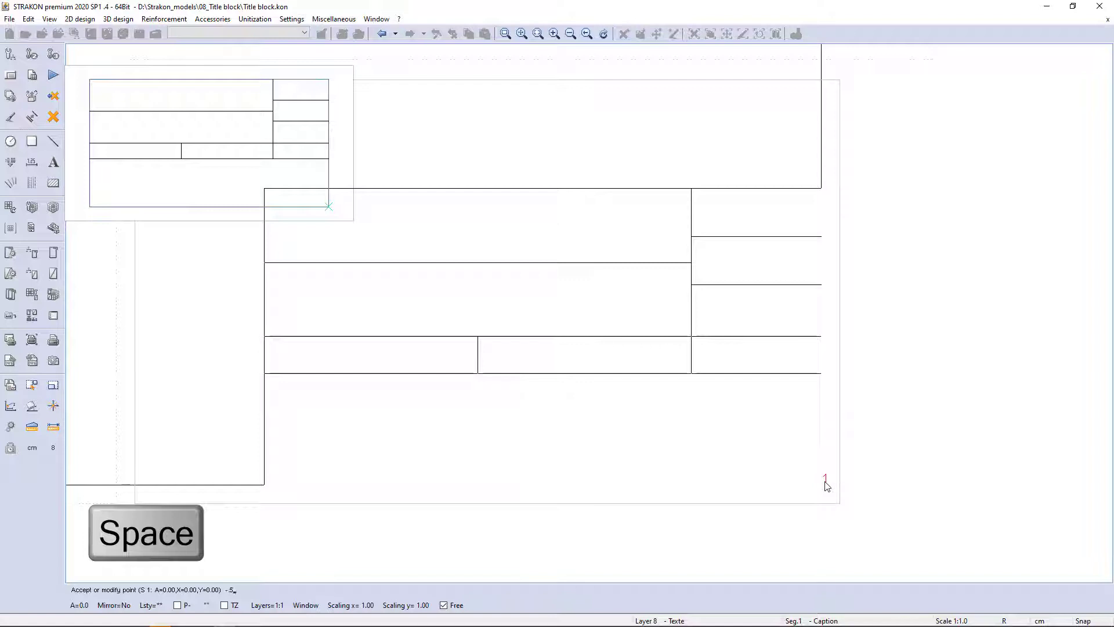
pyautogui.write(',.5')
pyautogui.press('Return')
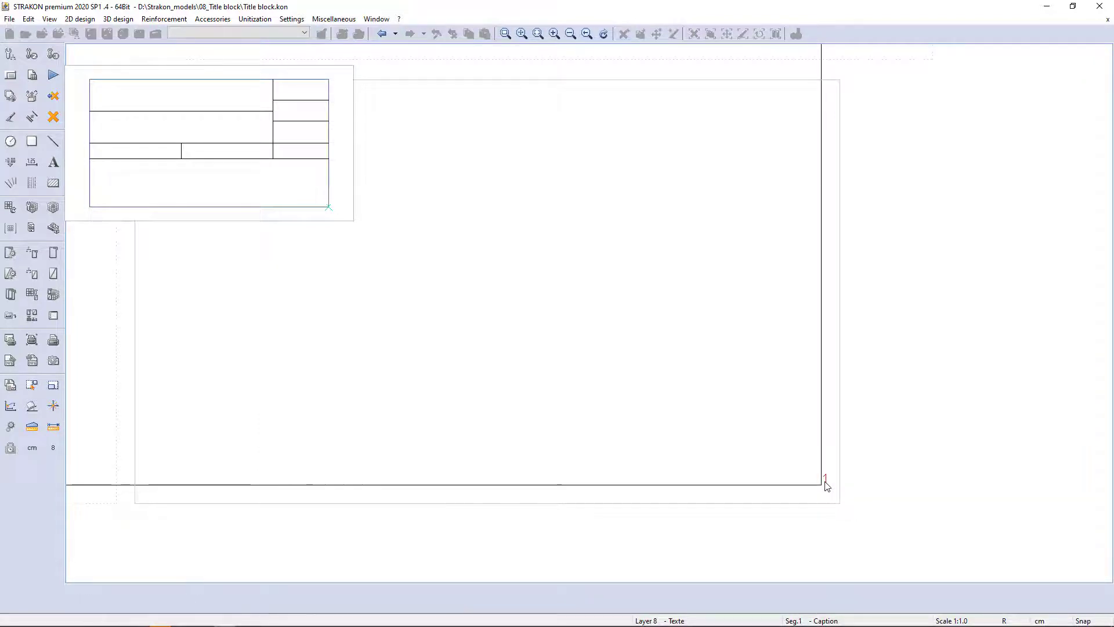
# Change the drawing data Author from Drawer to Editor and apply it to the title block
pyautogui.rightClick(824, 481)
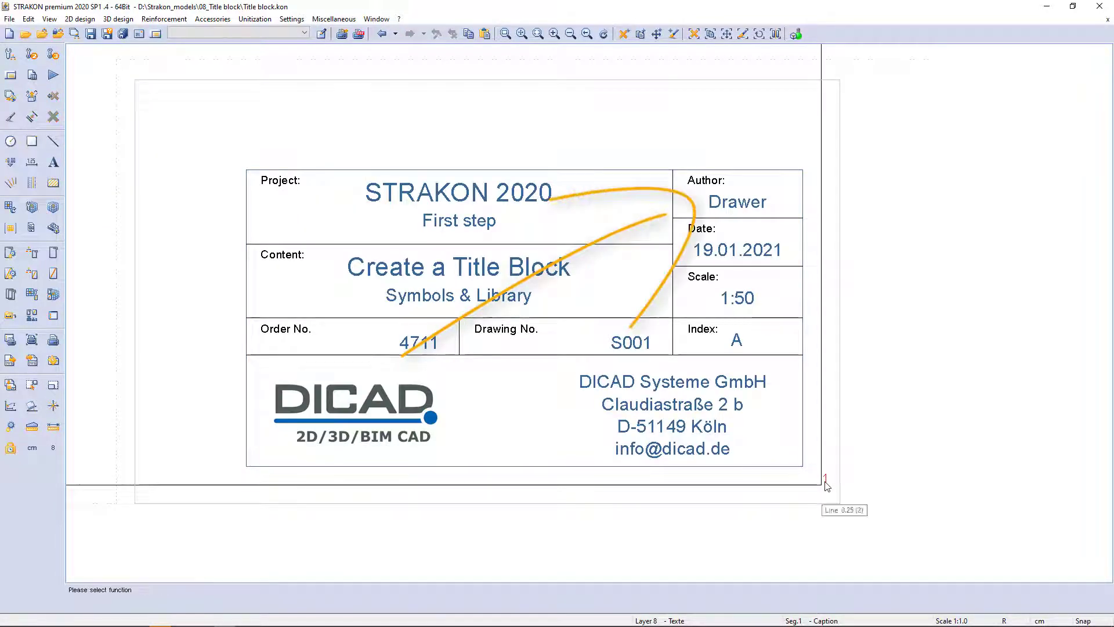
pyautogui.click(156, 35)
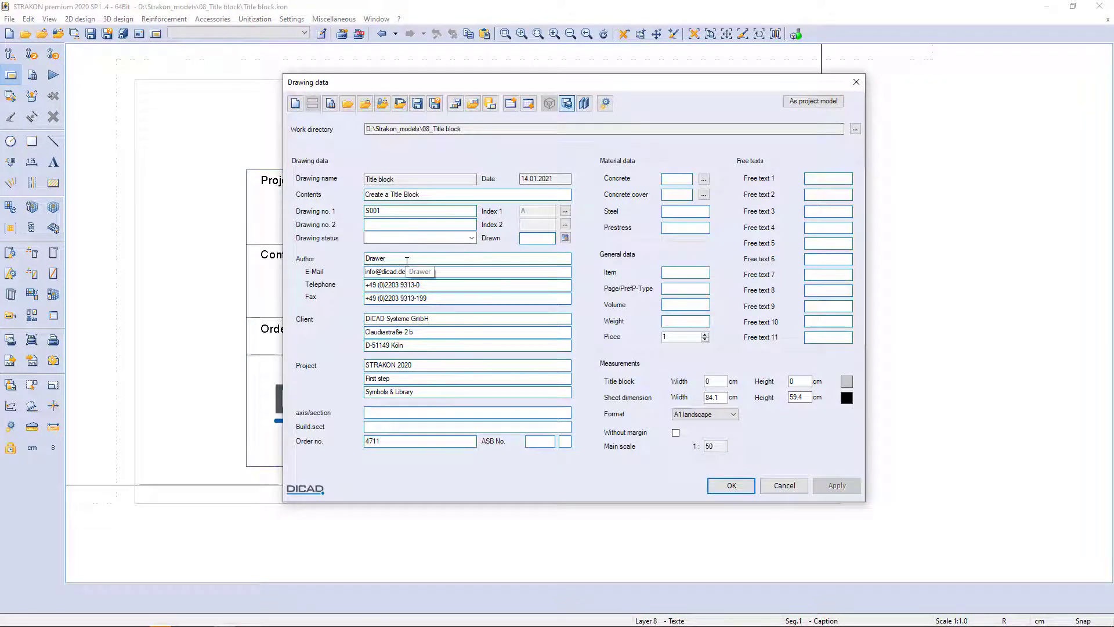
pyautogui.press('BackSpace')
pyautogui.click(731, 485)
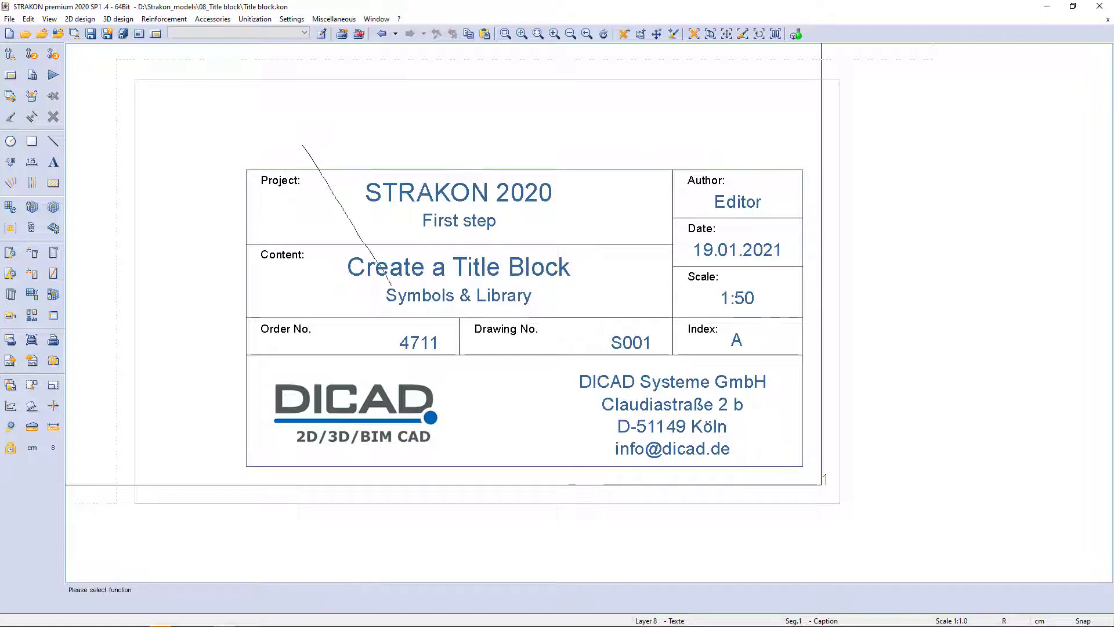
# Save the drawing to the library as Title block A1 Dicad.kon and dismiss the confirmation
pyautogui.moveTo(391, 285); pyautogui.dragTo(399, 284, button='right')
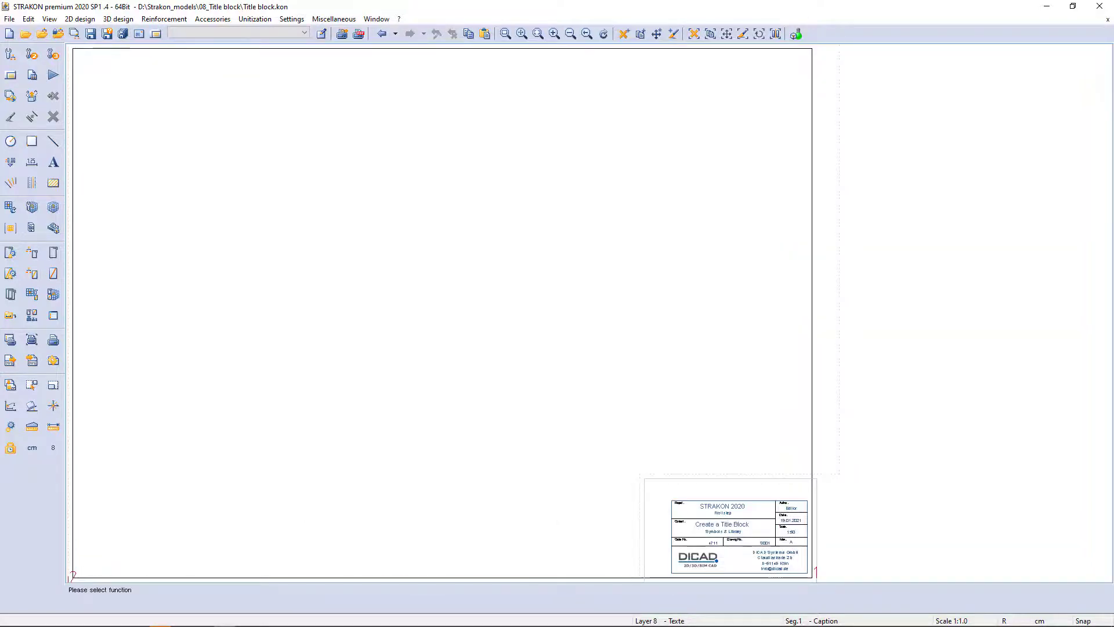
pyautogui.click(9, 18)
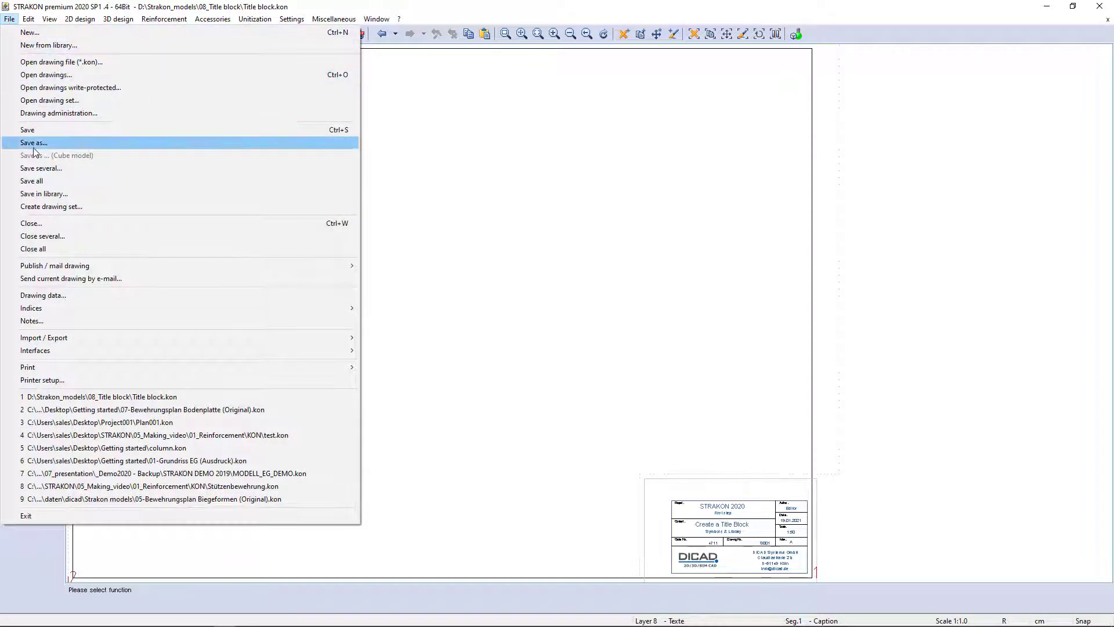
pyautogui.click(57, 200)
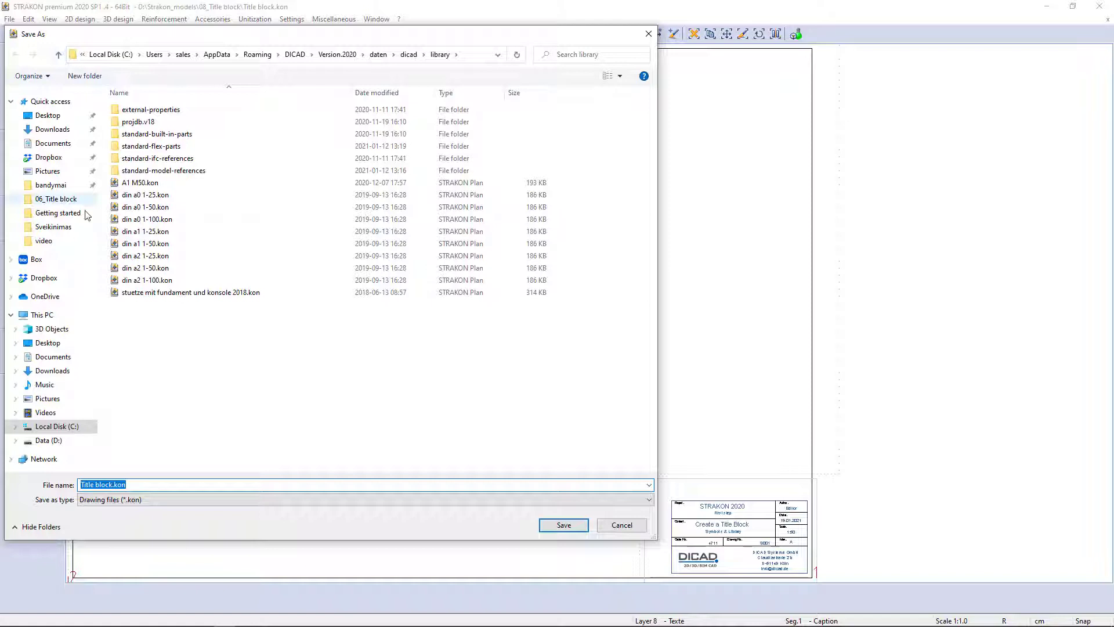
pyautogui.click(114, 484)
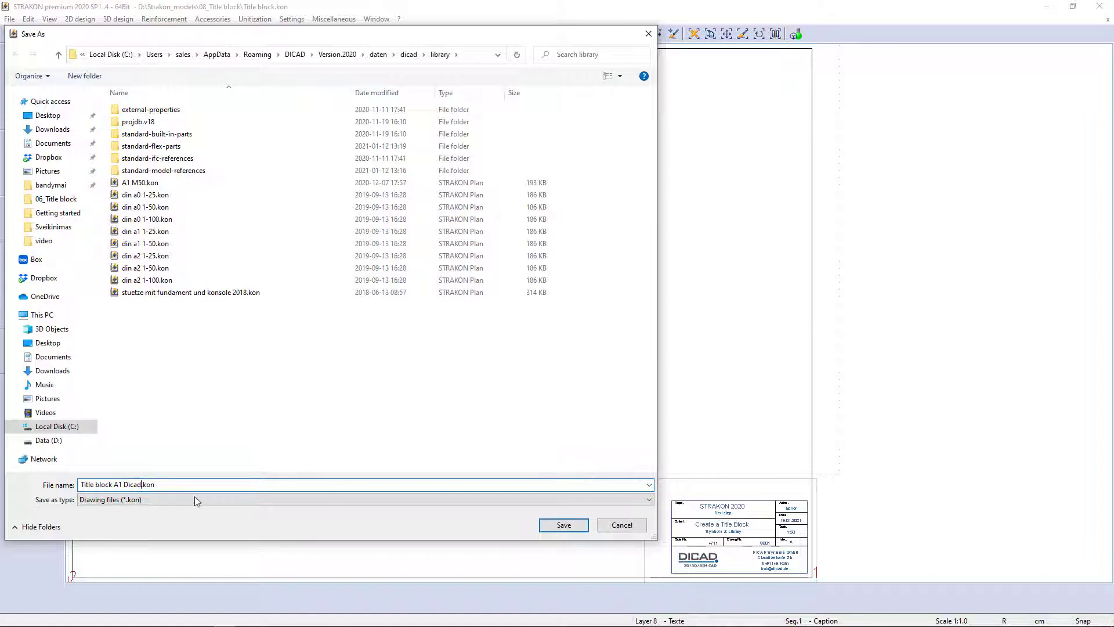
pyautogui.click(560, 527)
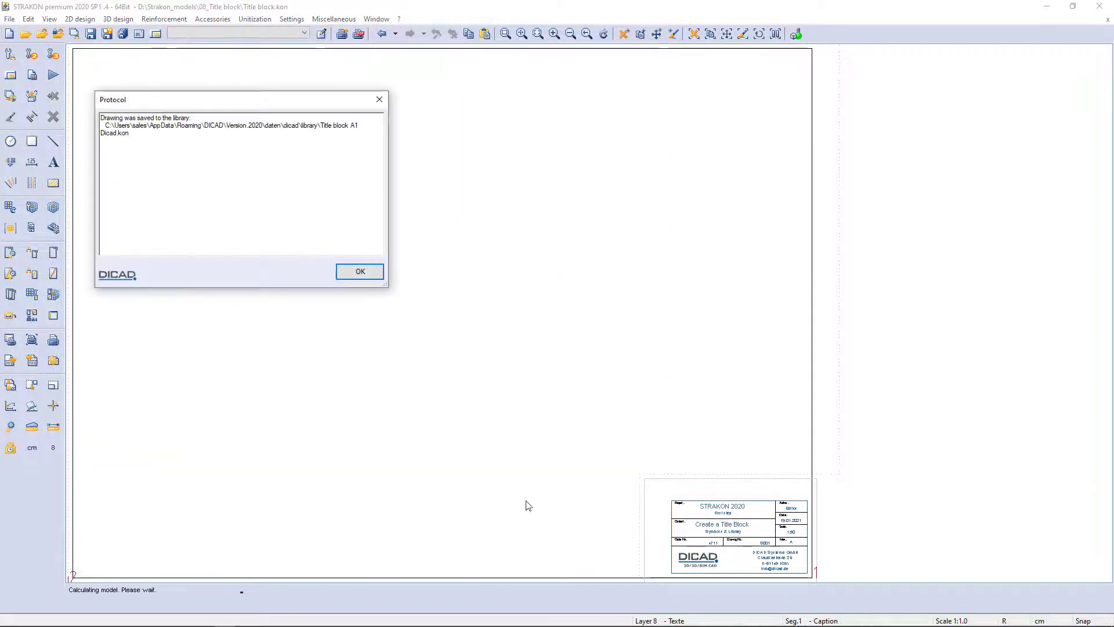
pyautogui.click(361, 272)
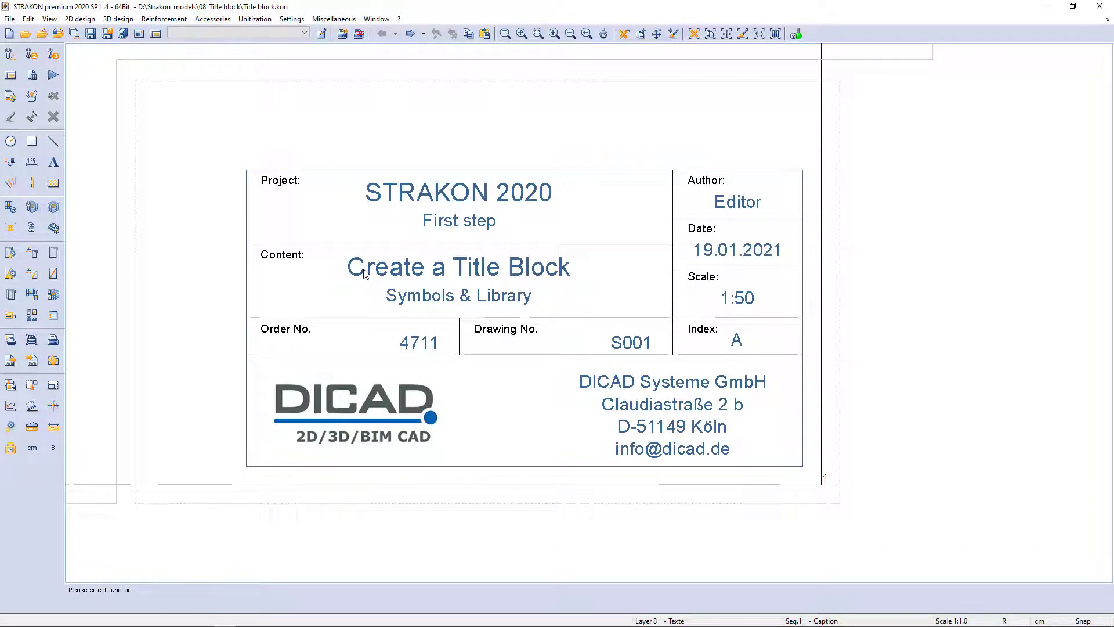
# Create the new drawing Plan 001.kon from the library title block template
pyautogui.moveTo(281, 122)
pyautogui.mouseDown(button='right')
pyautogui.moveTo(345, 189)
pyautogui.moveTo(366, 139)
pyautogui.mouseUp(button='right')
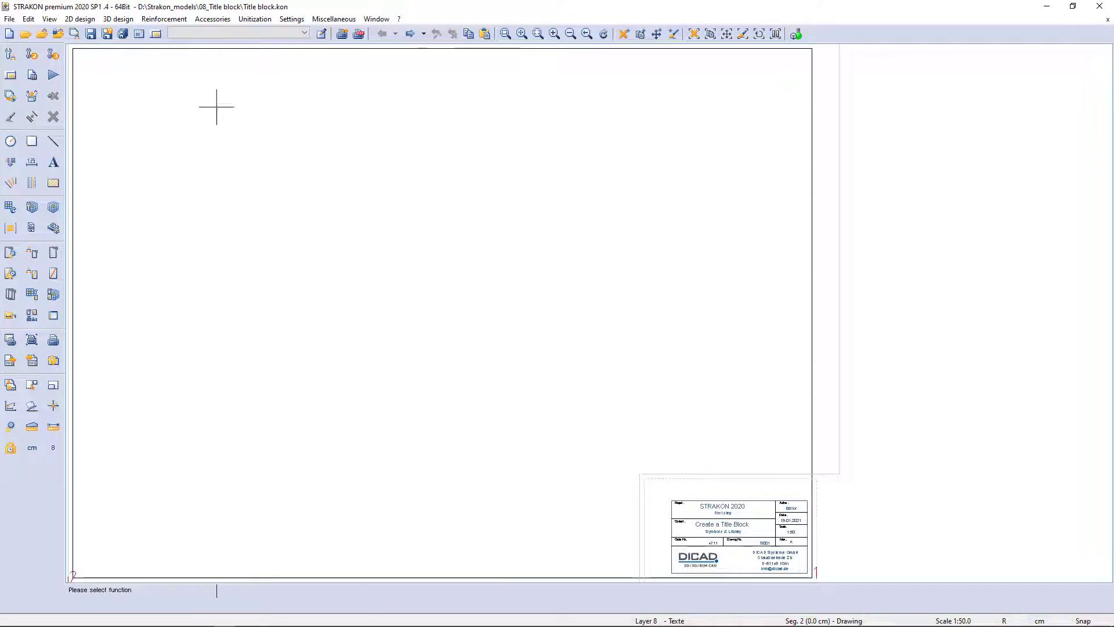
pyautogui.click(9, 19)
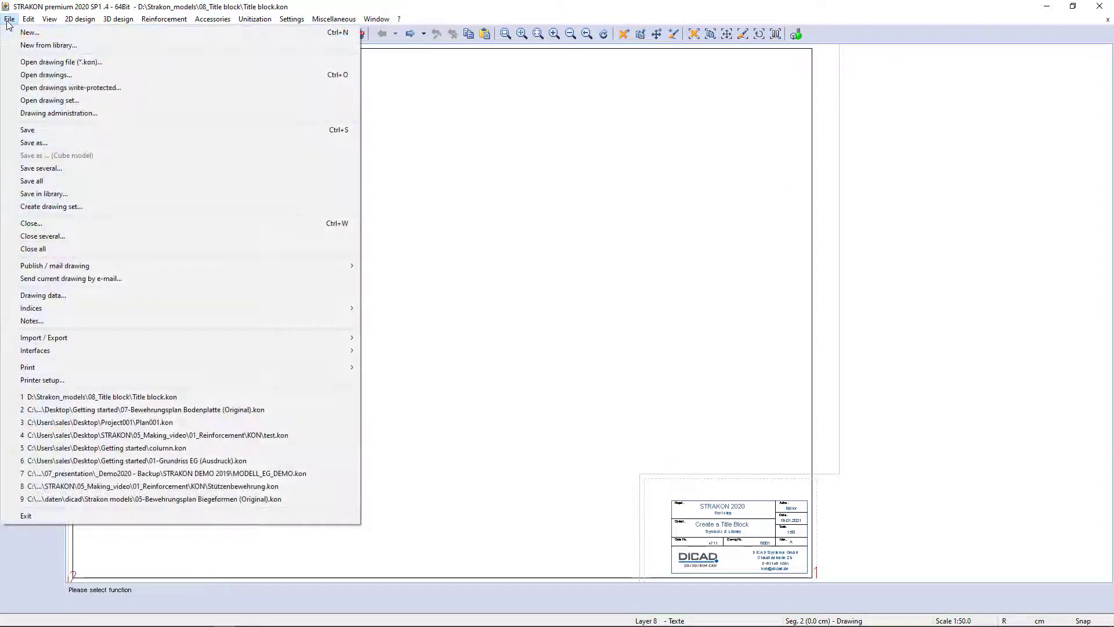
pyautogui.click(51, 45)
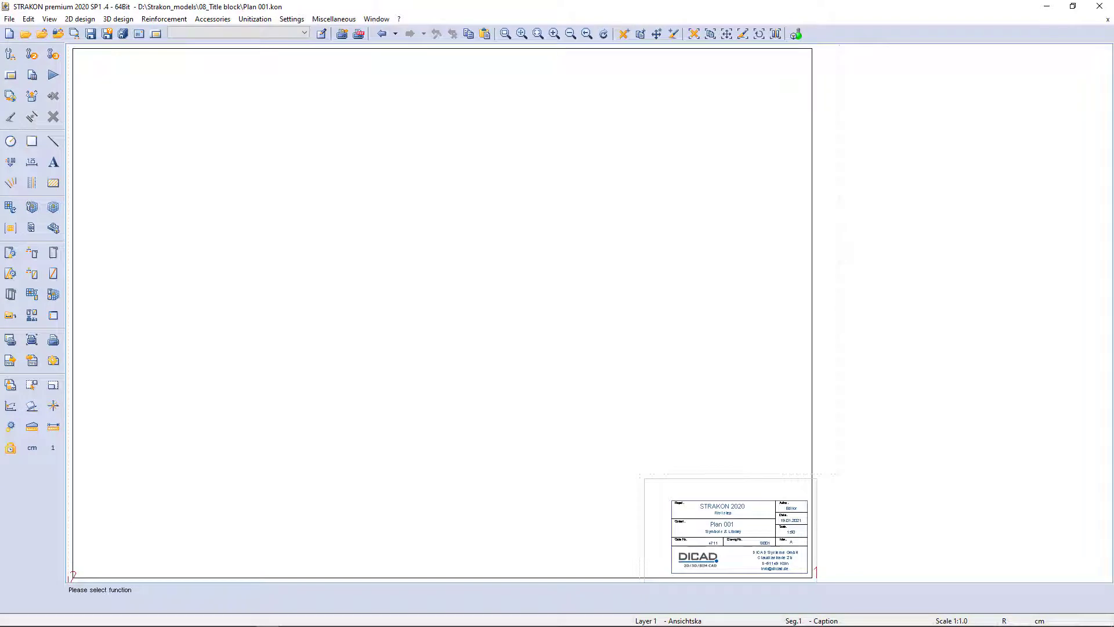
# Delete the title block section from Plan 001 and confirm the deletion
pyautogui.moveTo(589, 346); pyautogui.dragTo(531, 273, button='middle')
pyautogui.moveTo(529, 561); pyautogui.dragTo(797, 332)
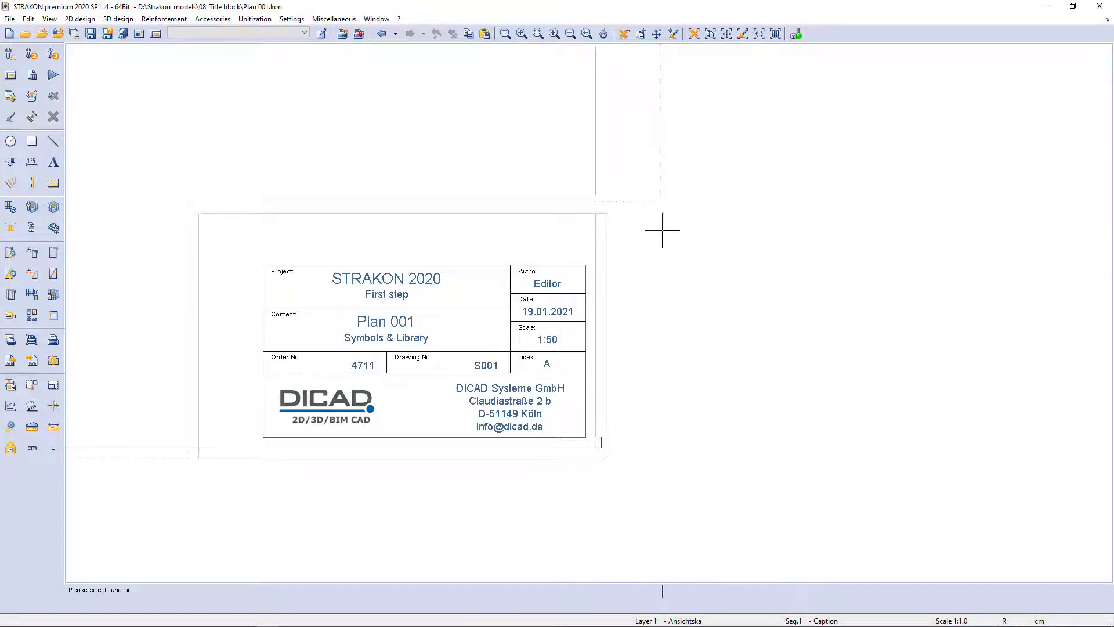
pyautogui.moveTo(661, 228); pyautogui.dragTo(586, 278, button='middle')
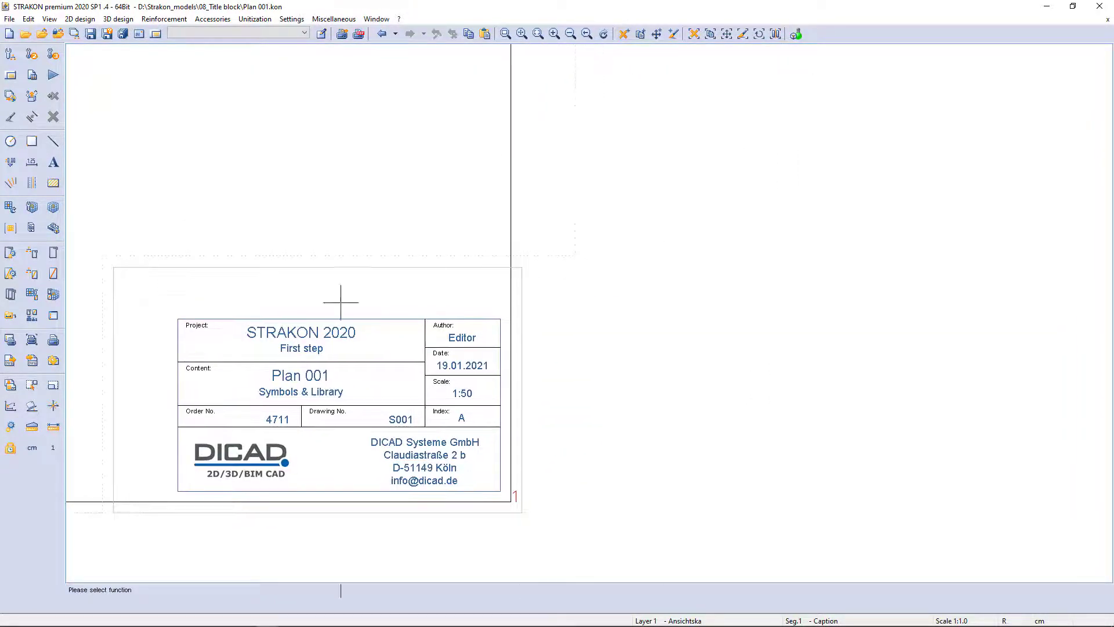
pyautogui.moveTo(252, 286)
pyautogui.mouseDown()
pyautogui.moveTo(243, 323)
pyautogui.moveTo(301, 378)
pyautogui.mouseUp()
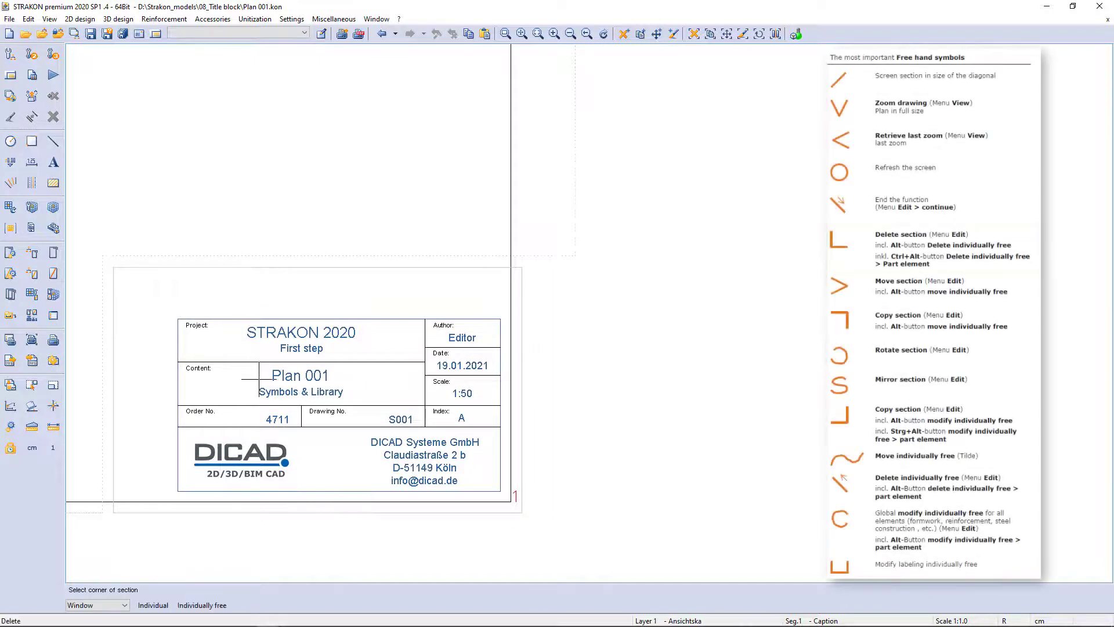
pyautogui.click(160, 303)
pyautogui.click(525, 545)
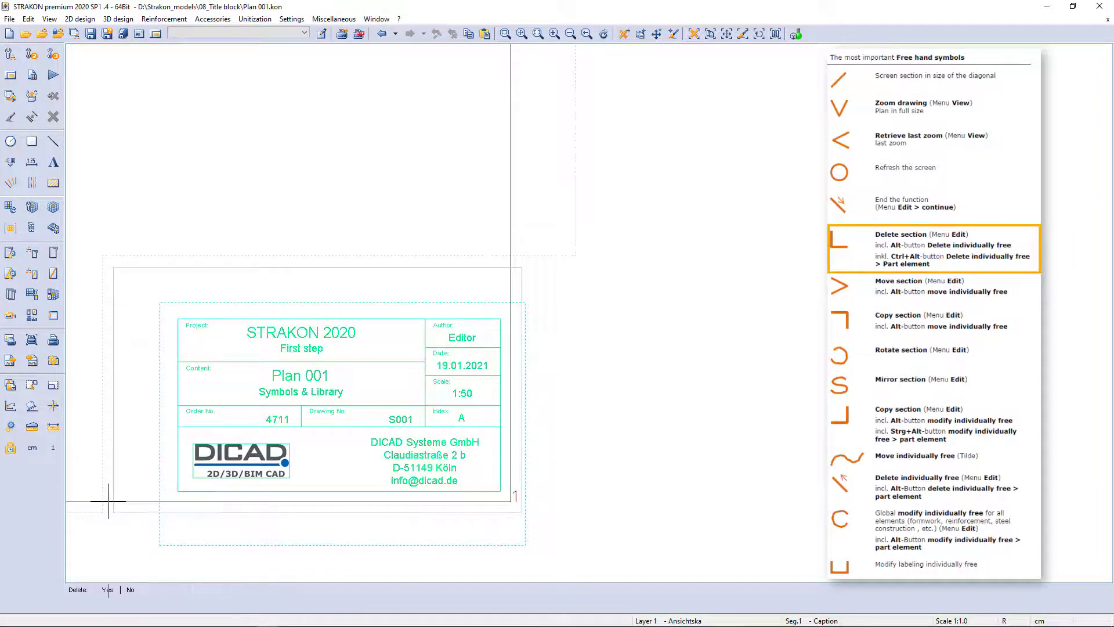
pyautogui.click(108, 590)
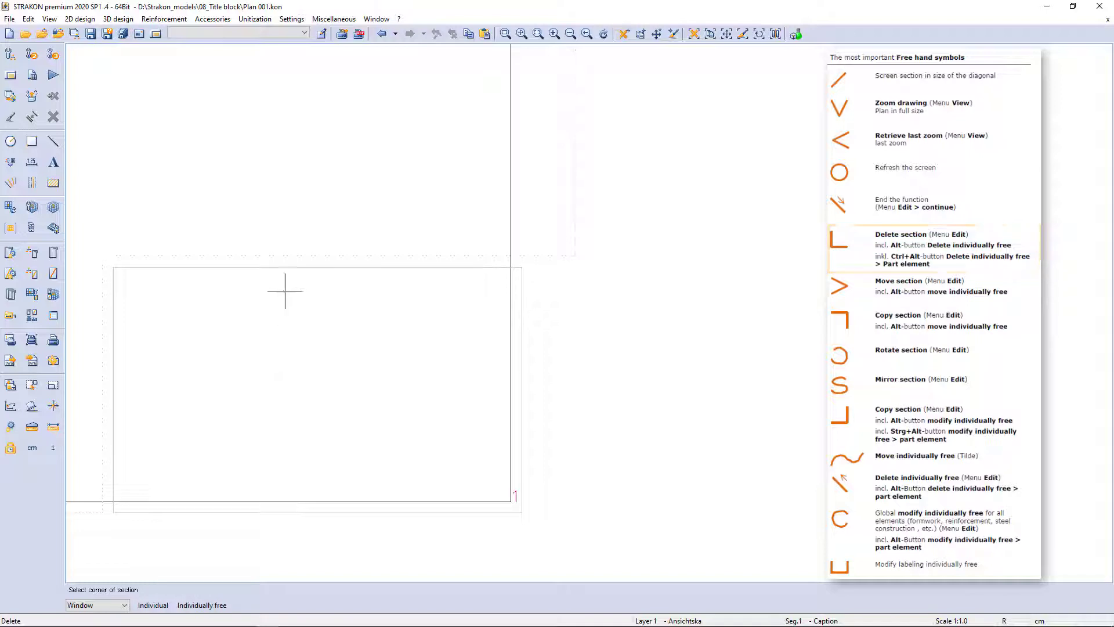
# Move the segment frame's top edge higher
pyautogui.moveTo(271, 273); pyautogui.dragTo(318, 270)
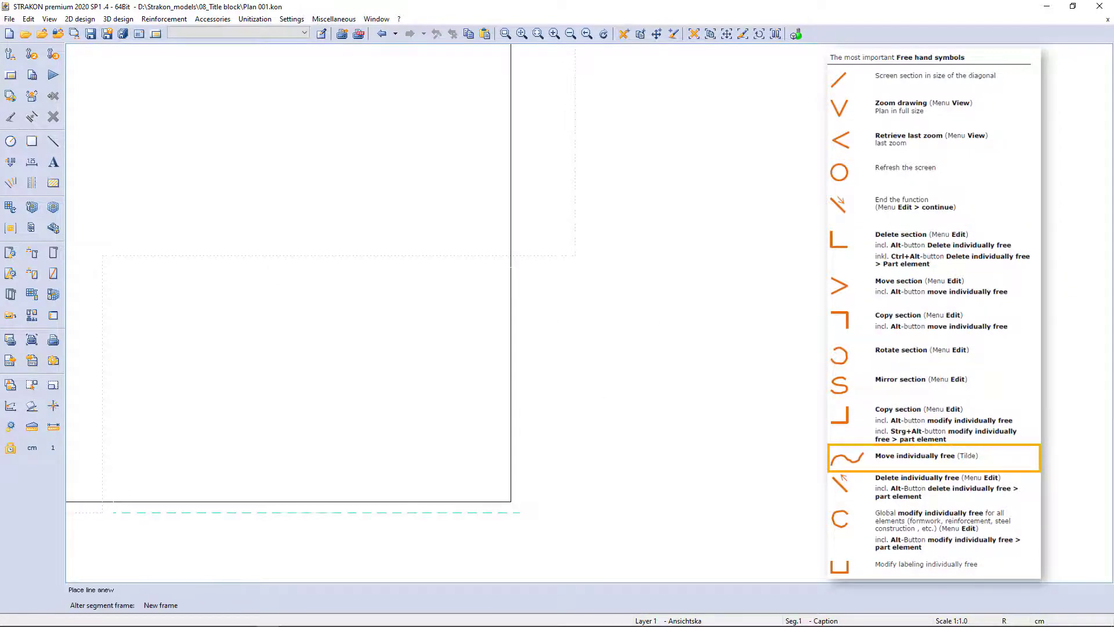
pyautogui.click(279, 146)
pyautogui.moveTo(186, 217); pyautogui.dragTo(227, 259)
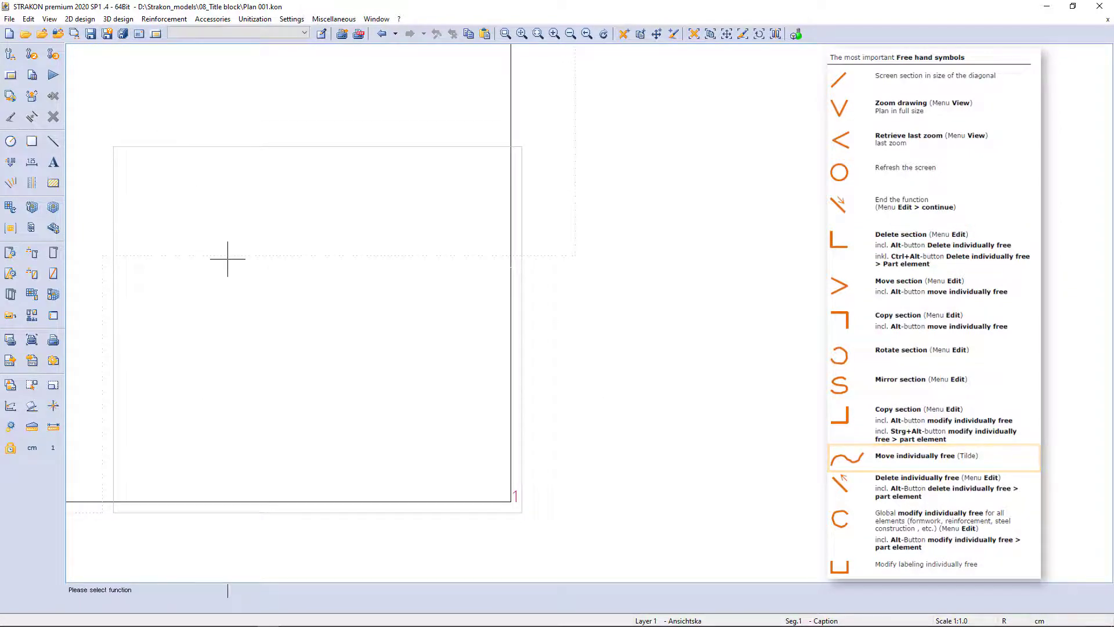
pyautogui.moveTo(227, 259); pyautogui.dragTo(261, 257, button='right')
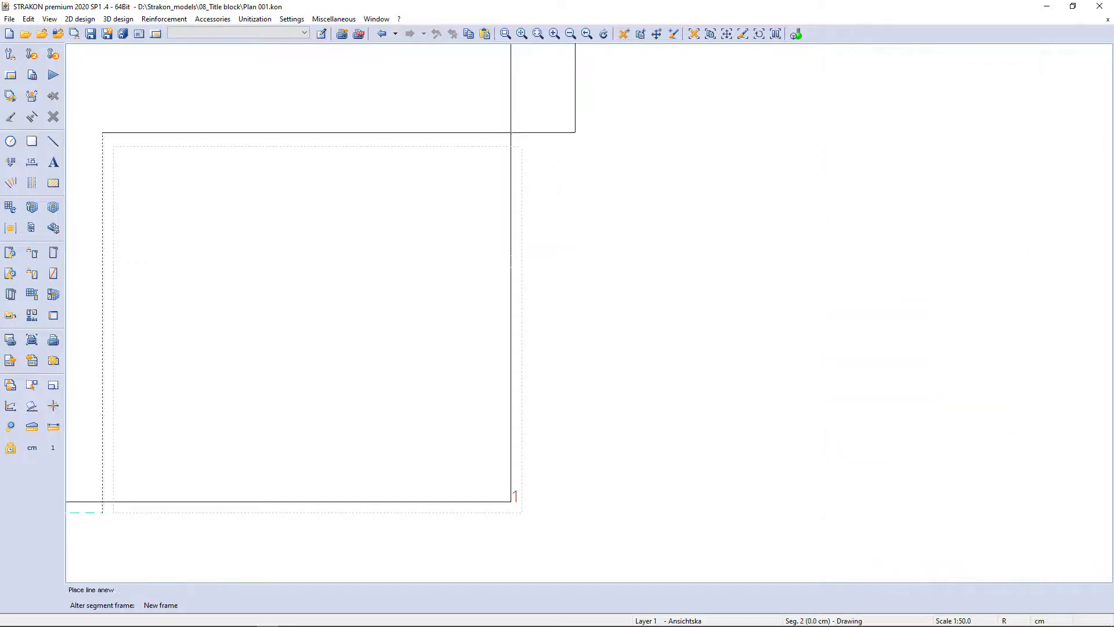
pyautogui.click(243, 135)
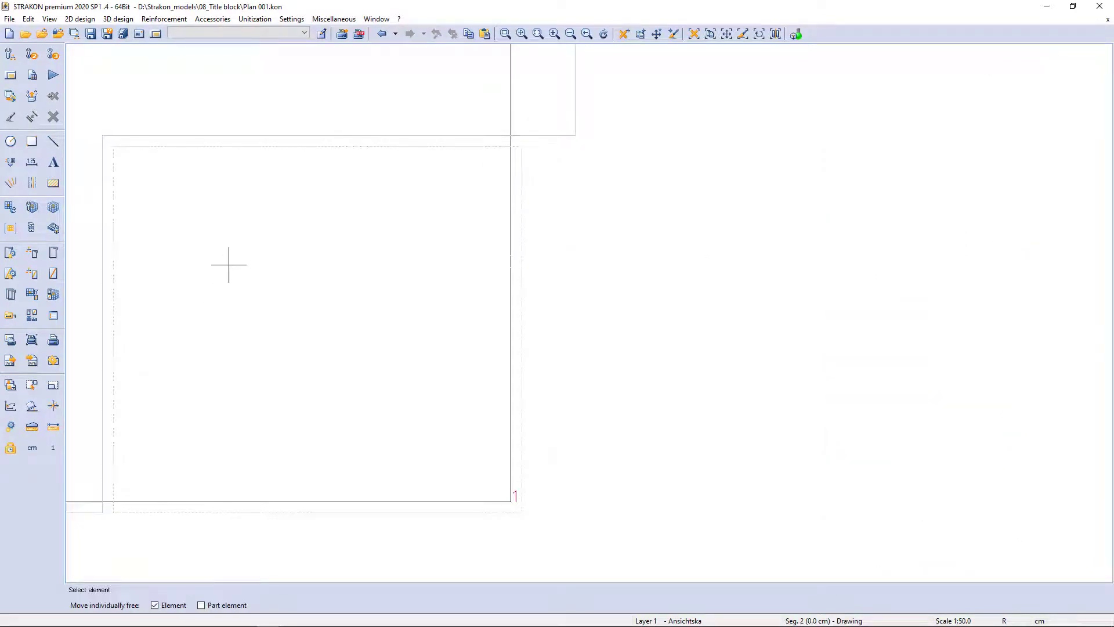
pyautogui.rightClick(79, 145)
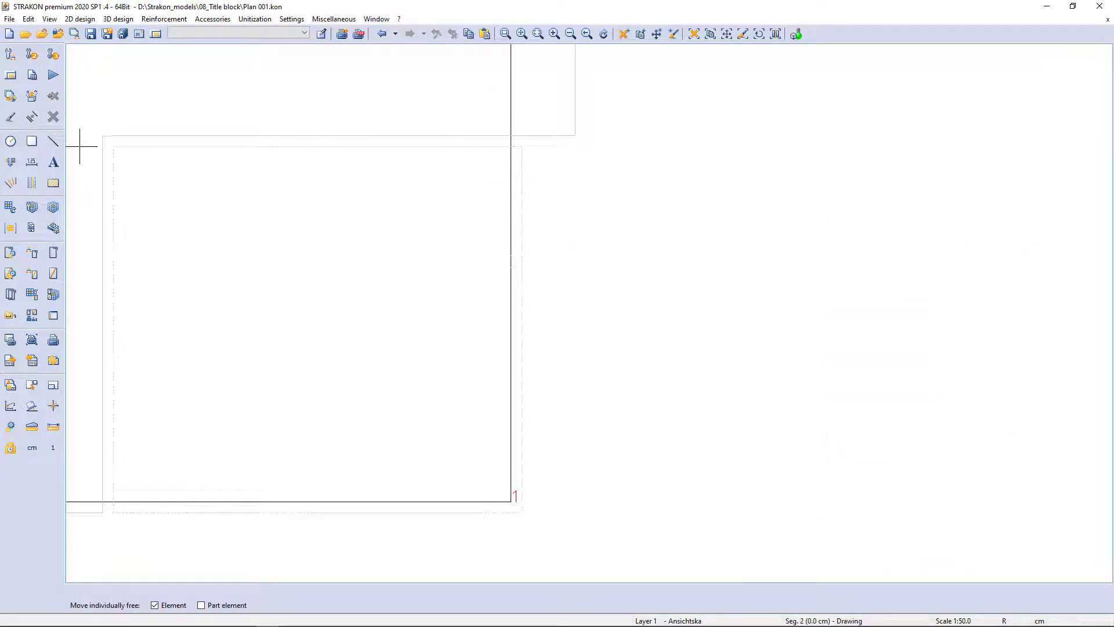
# Bring Title block.dwg from its folder into the sheet frame
pyautogui.click(95, 618)
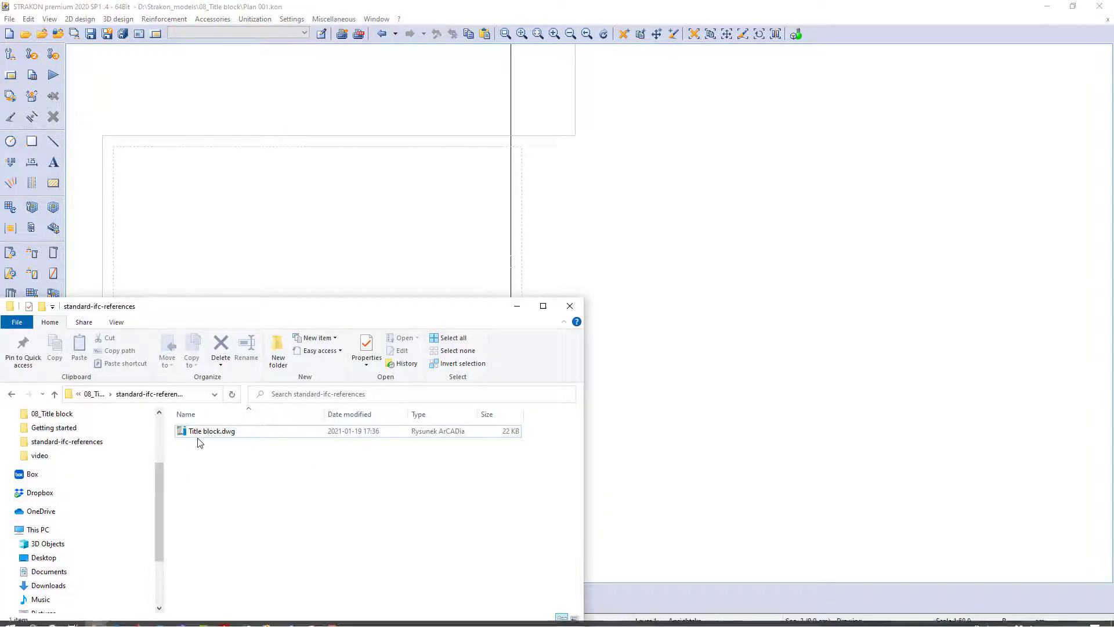
pyautogui.moveTo(200, 431); pyautogui.dragTo(286, 256)
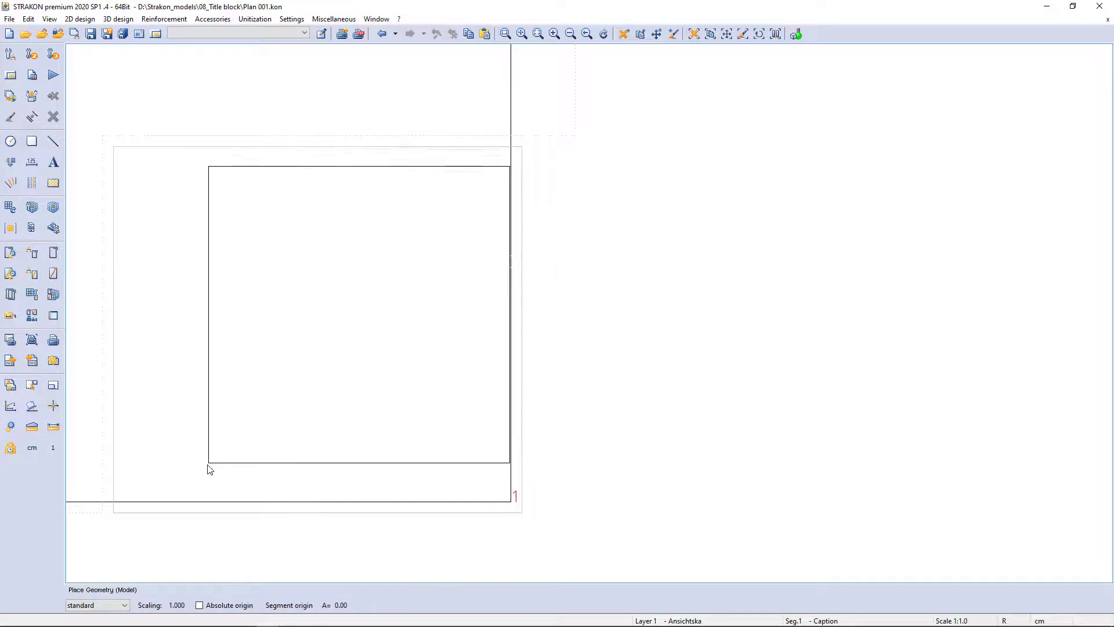
pyautogui.click(190, 482)
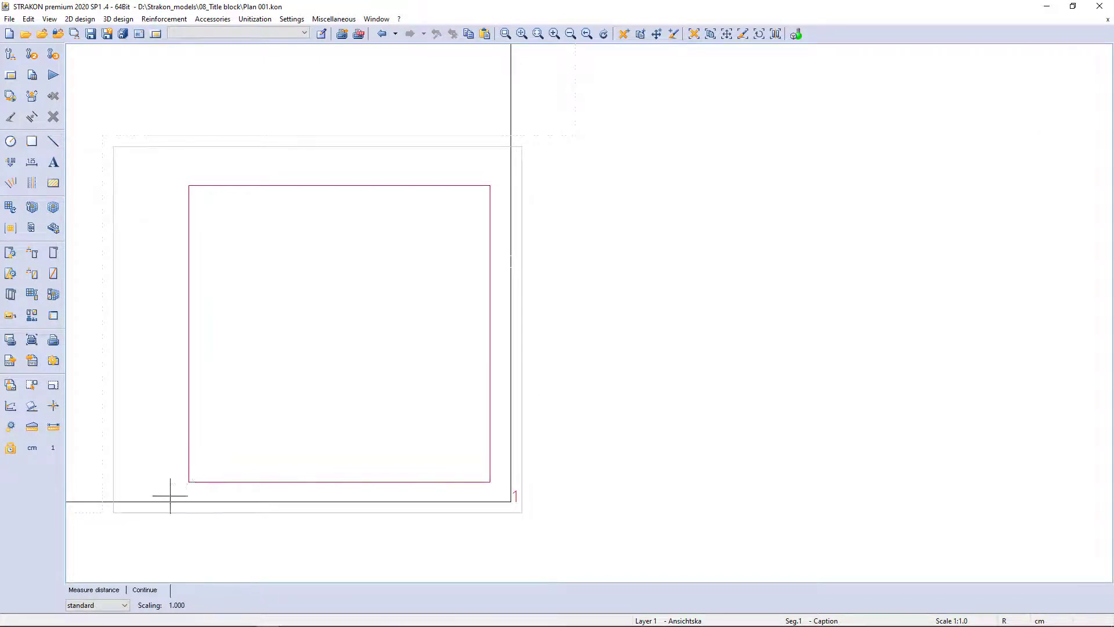
pyautogui.click(145, 590)
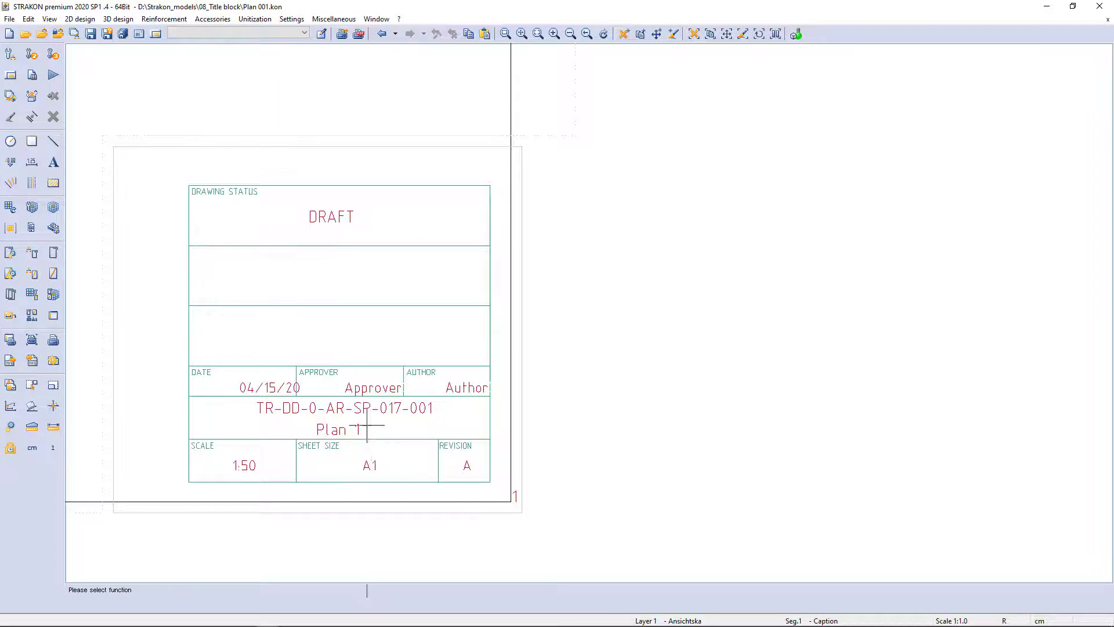
# Delete the placed title block with a window around it and confirm
pyautogui.moveTo(257, 292); pyautogui.dragTo(299, 296, button='right')
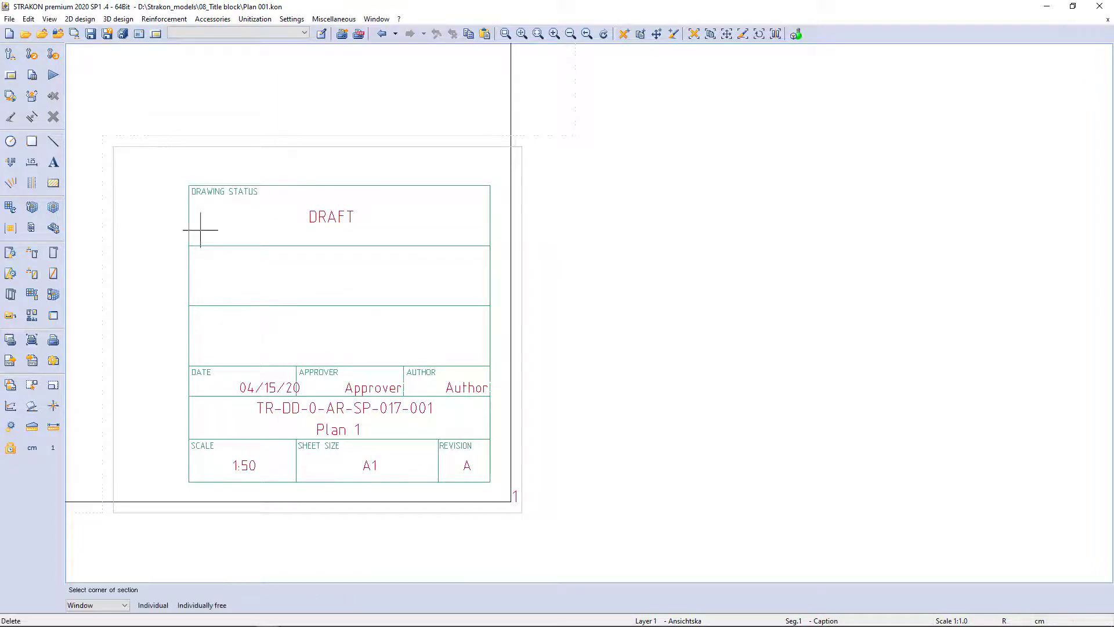
pyautogui.click(162, 170)
pyautogui.click(502, 548)
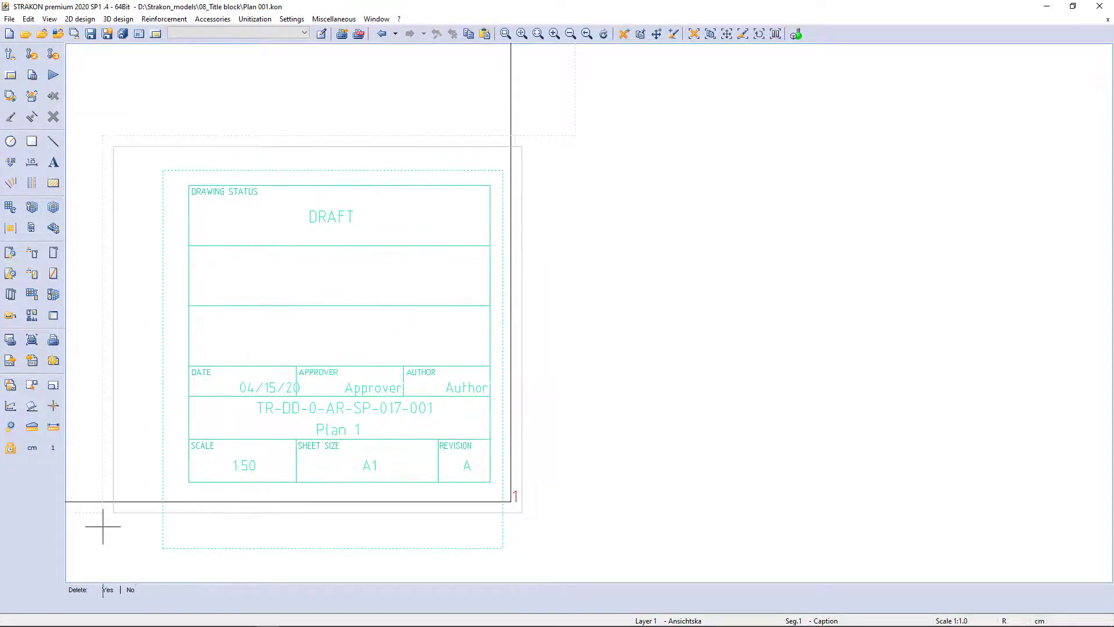
pyautogui.press('Return')
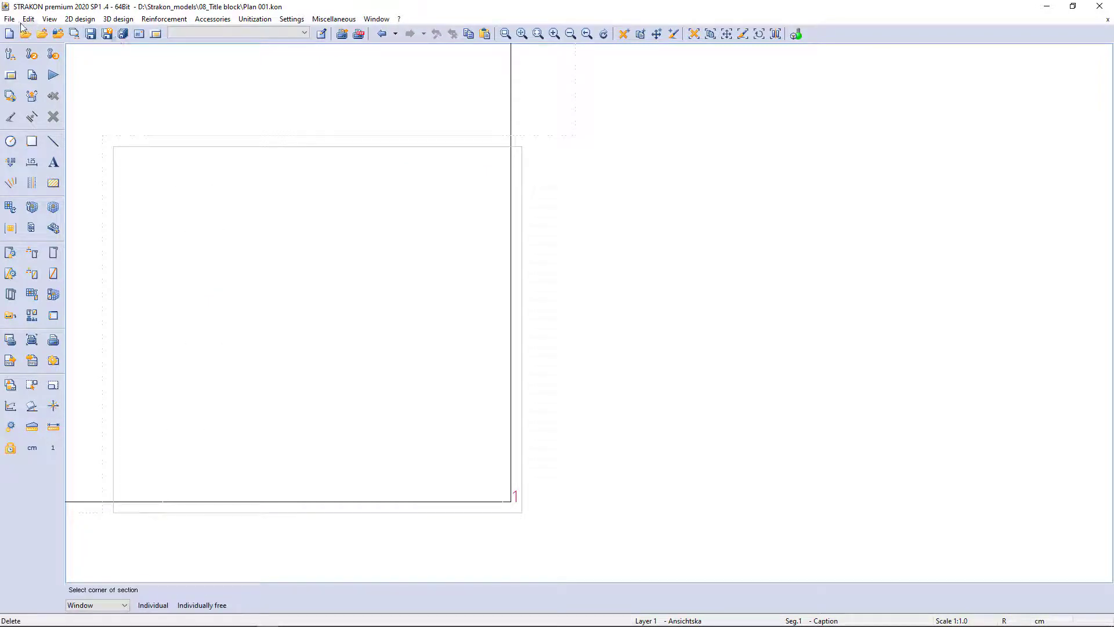
# Start a DXF/DWG import of Title block.dwg, accepting element and line style settings
pyautogui.click(10, 19)
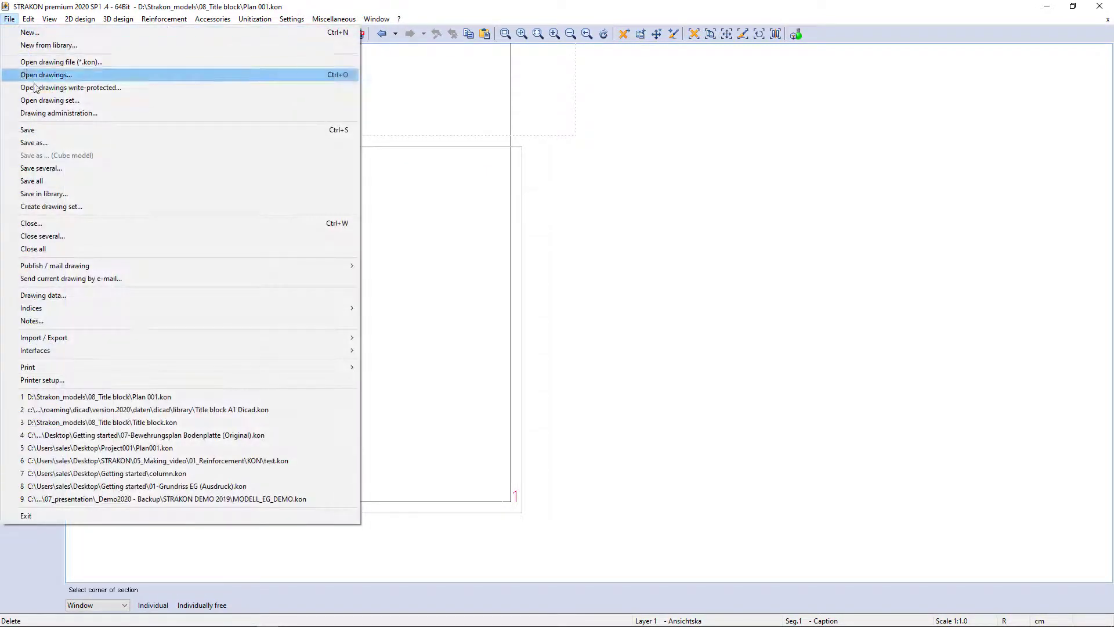
pyautogui.moveTo(138, 336)
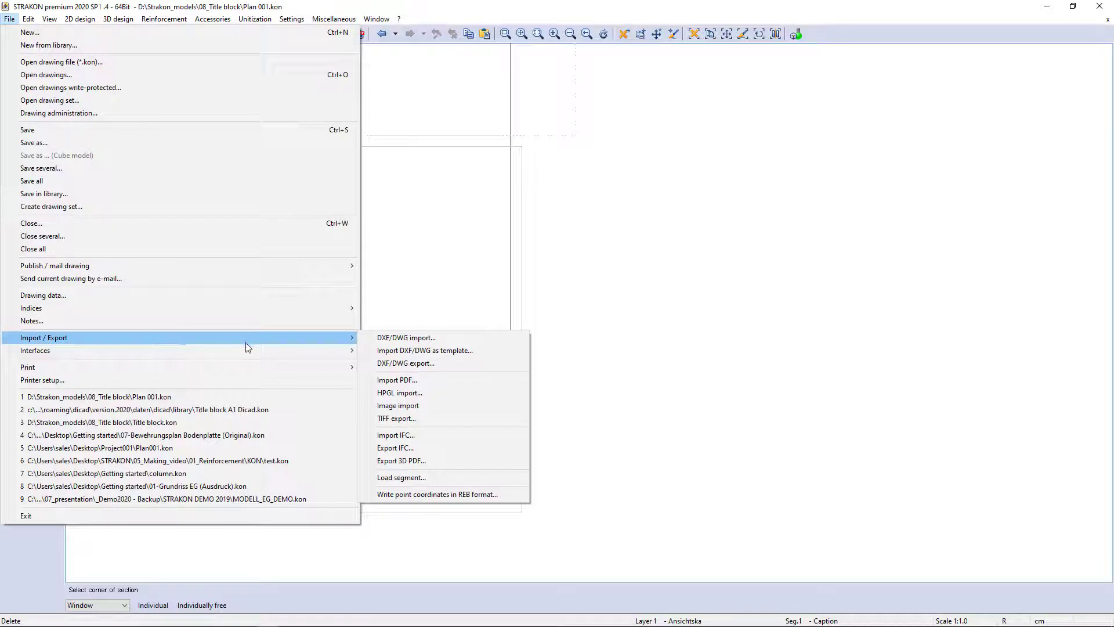
pyautogui.click(403, 340)
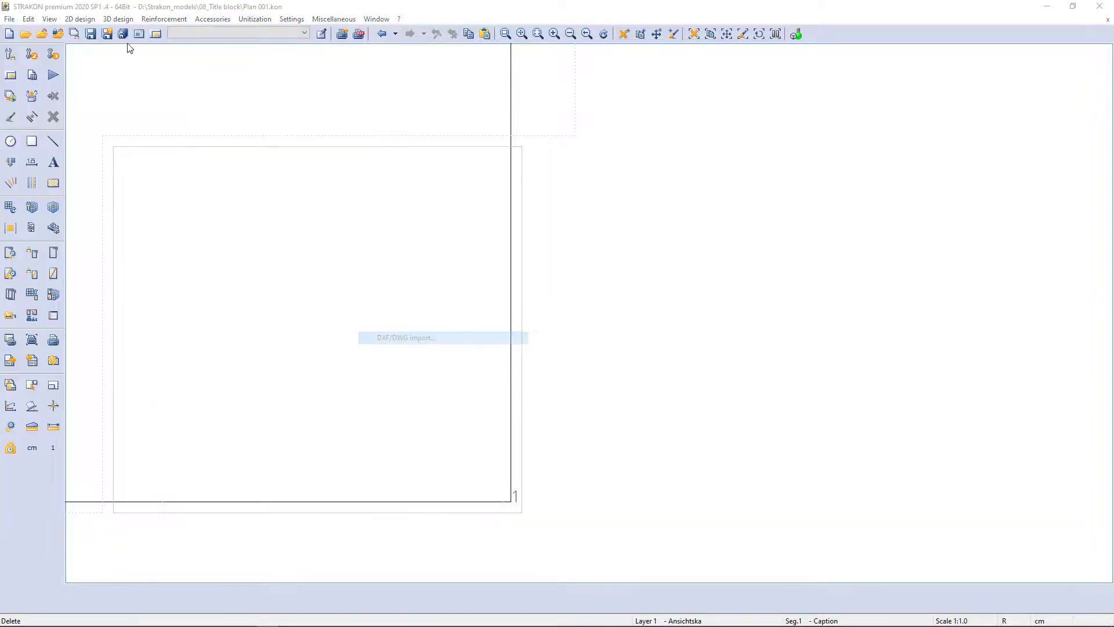
pyautogui.click(146, 112)
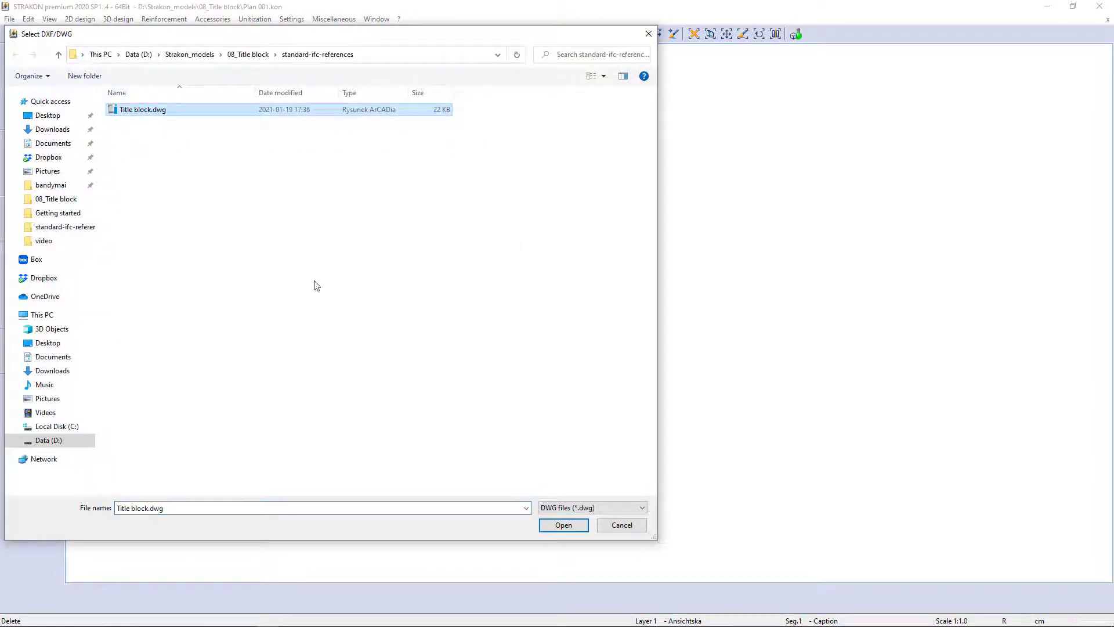
pyautogui.click(564, 526)
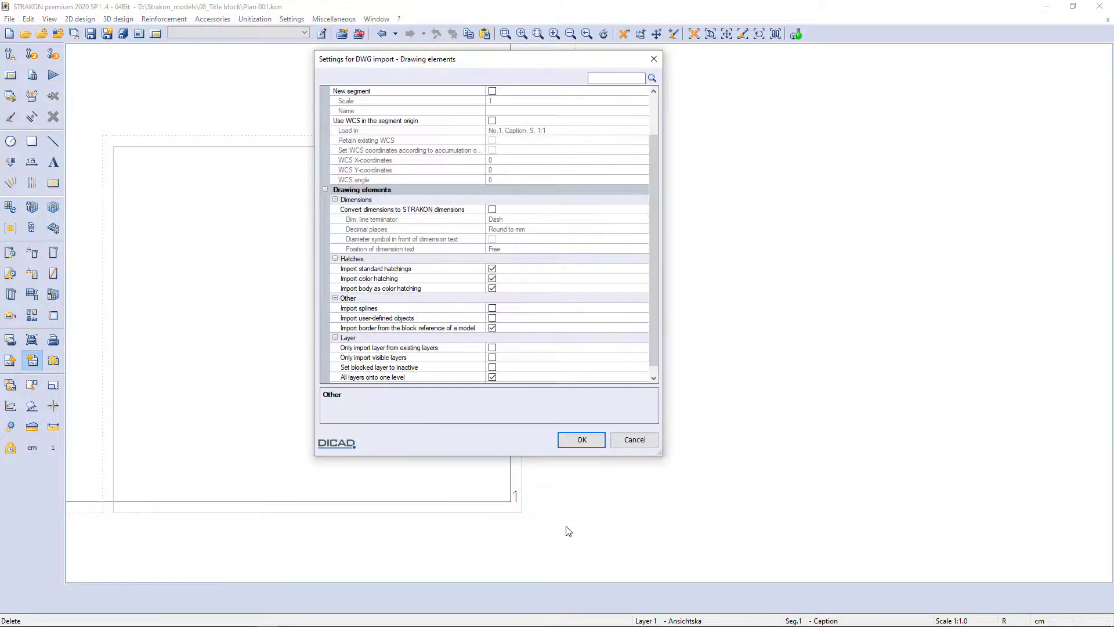
pyautogui.click(581, 439)
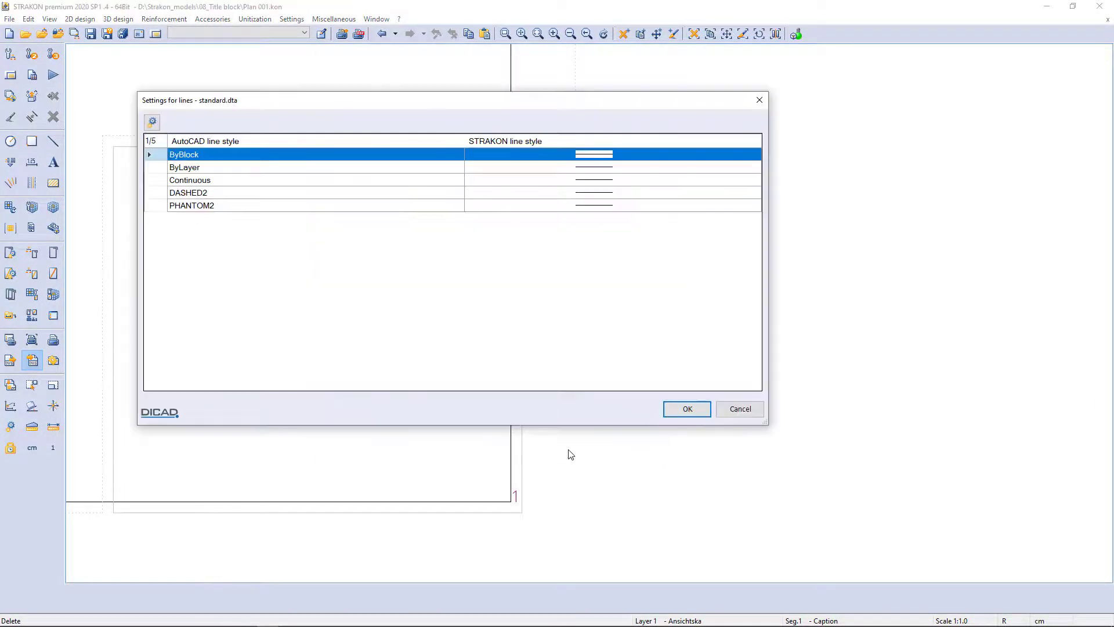
pyautogui.click(686, 409)
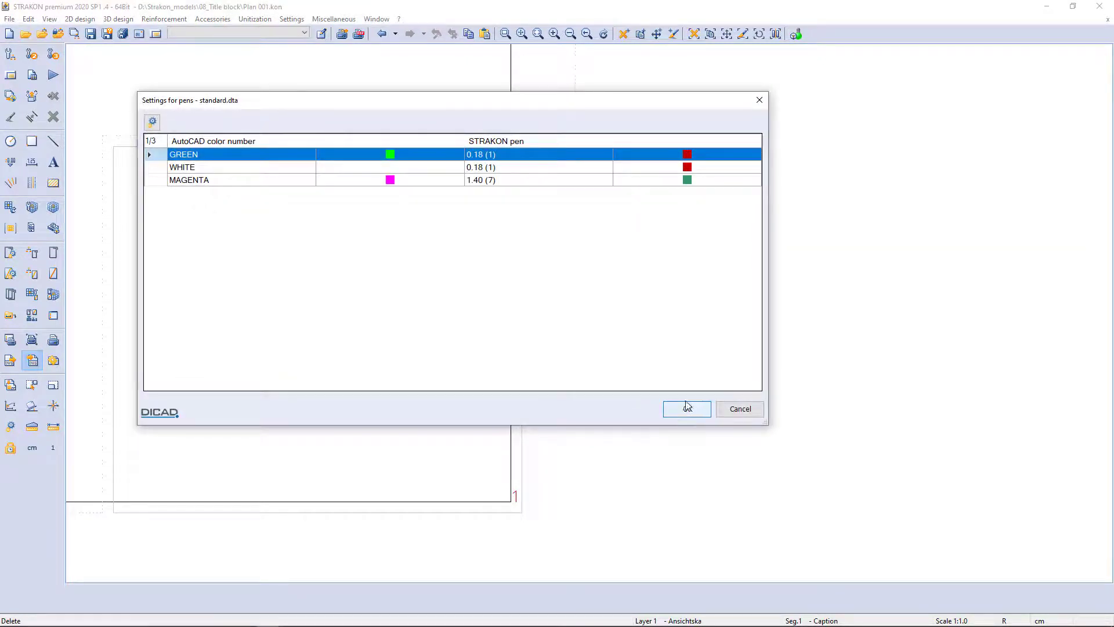
# Map GREEN and WHITE to the 0.25 pen and MAGENTA to the black pen
pyautogui.click(519, 158)
pyautogui.click(517, 164)
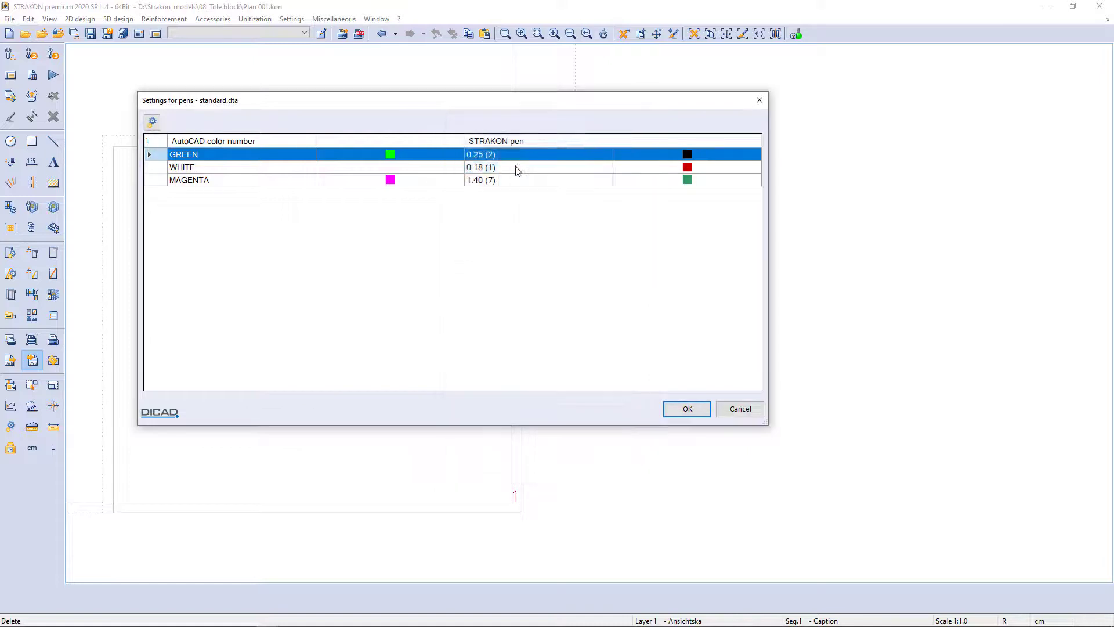
pyautogui.click(516, 166)
pyautogui.click(516, 163)
pyautogui.click(516, 176)
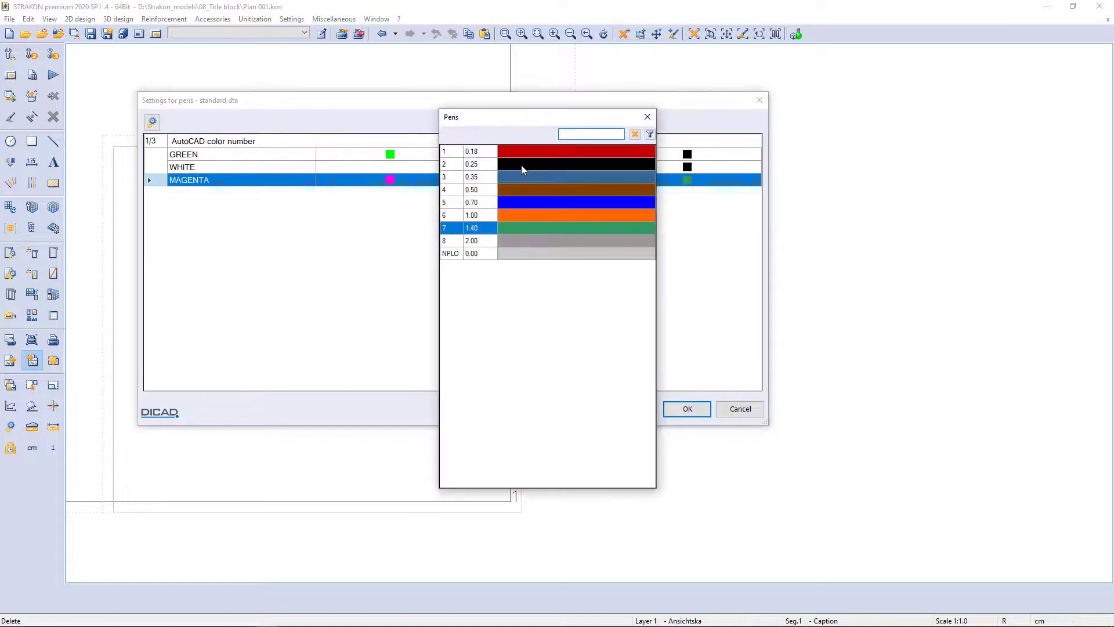
pyautogui.click(521, 165)
pyautogui.click(688, 413)
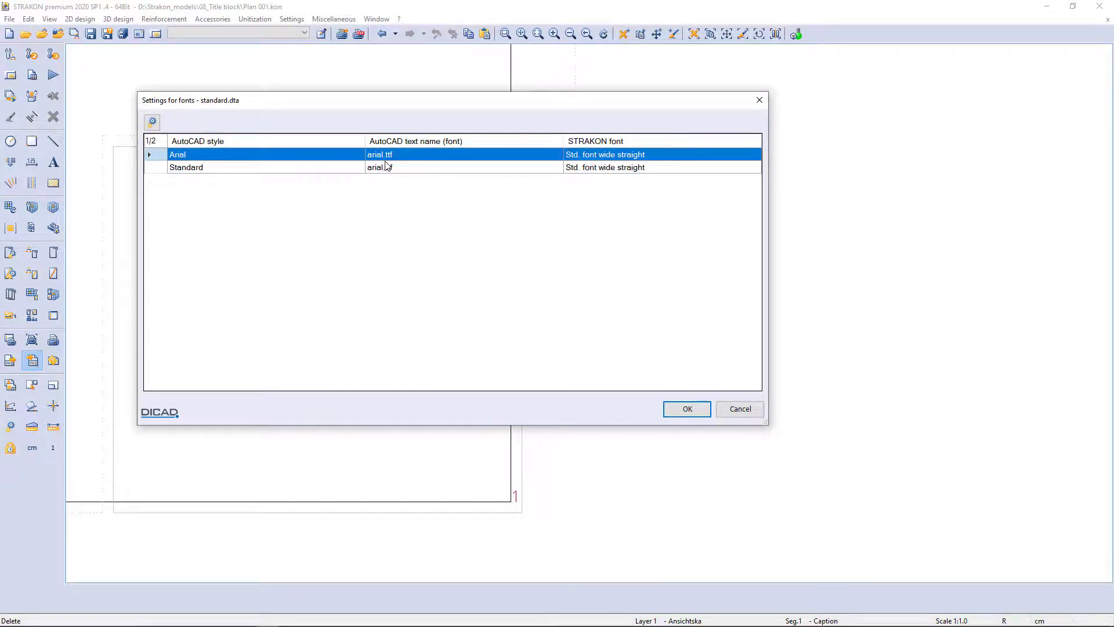
# Map the Arial and Standard text styles to the Arial font, accept layers, and run the import
pyautogui.doubleClick(634, 155)
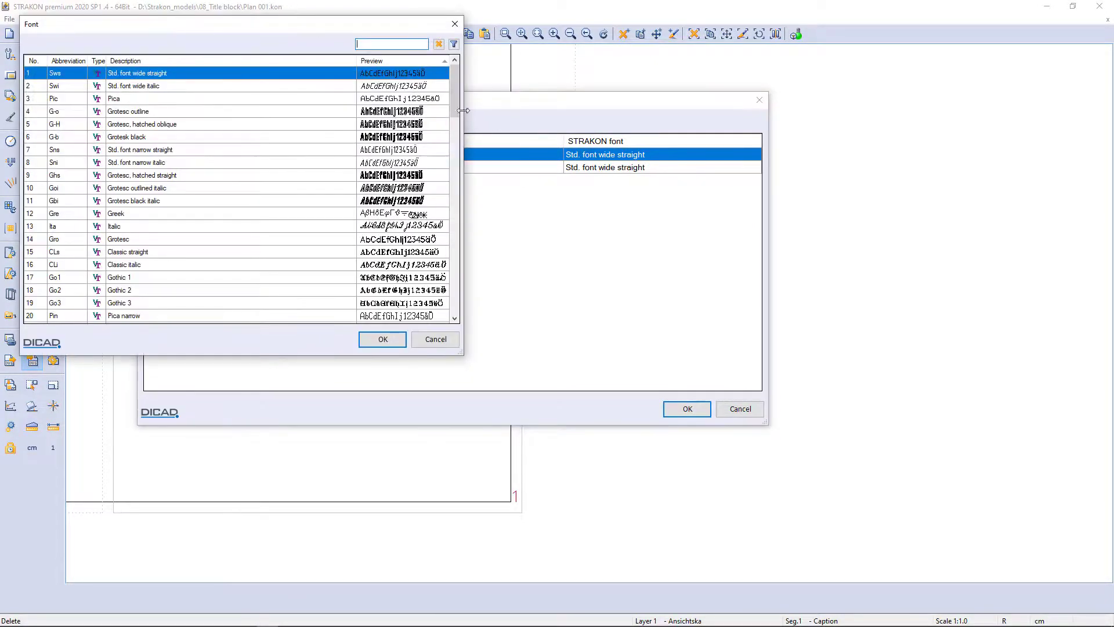
pyautogui.moveTo(457, 102); pyautogui.dragTo(463, 194)
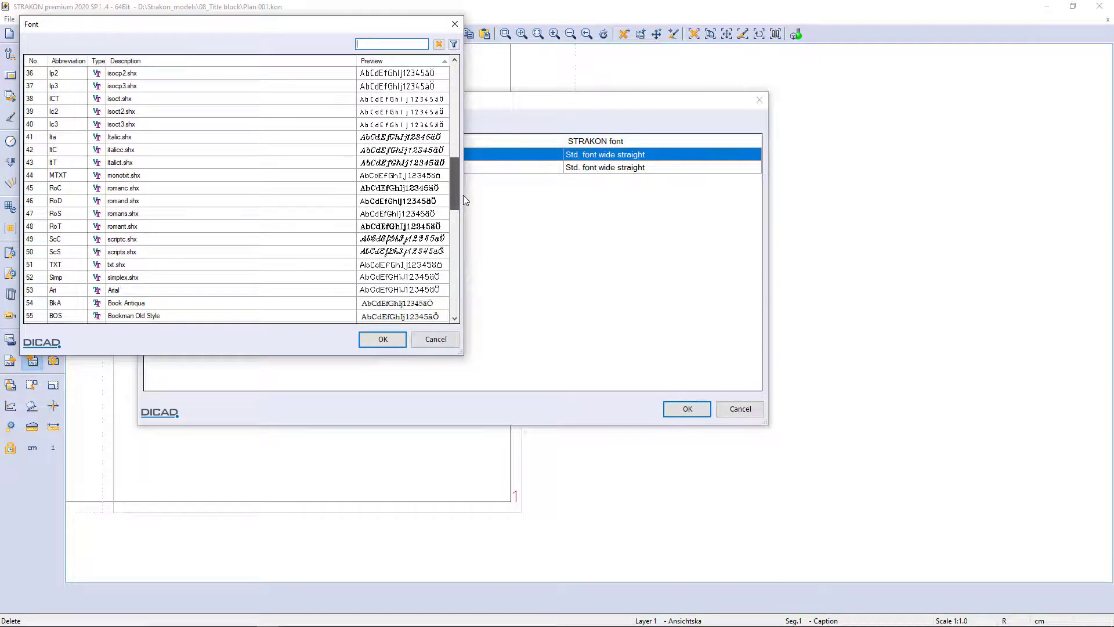
pyautogui.click(123, 291)
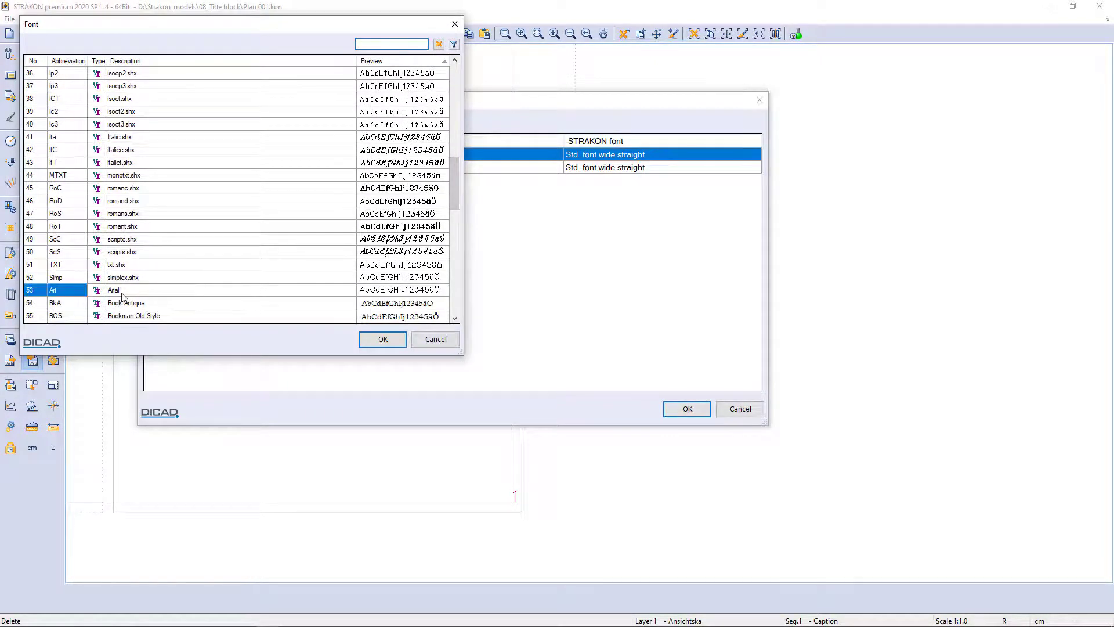
pyautogui.click(383, 340)
pyautogui.doubleClick(598, 170)
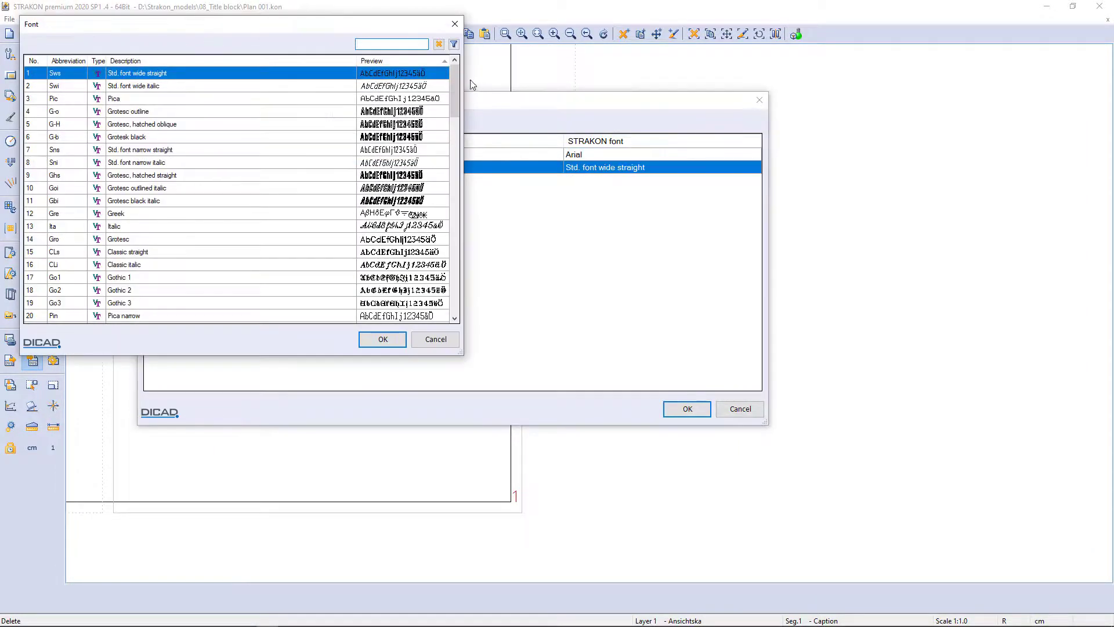
pyautogui.moveTo(456, 77); pyautogui.dragTo(453, 210)
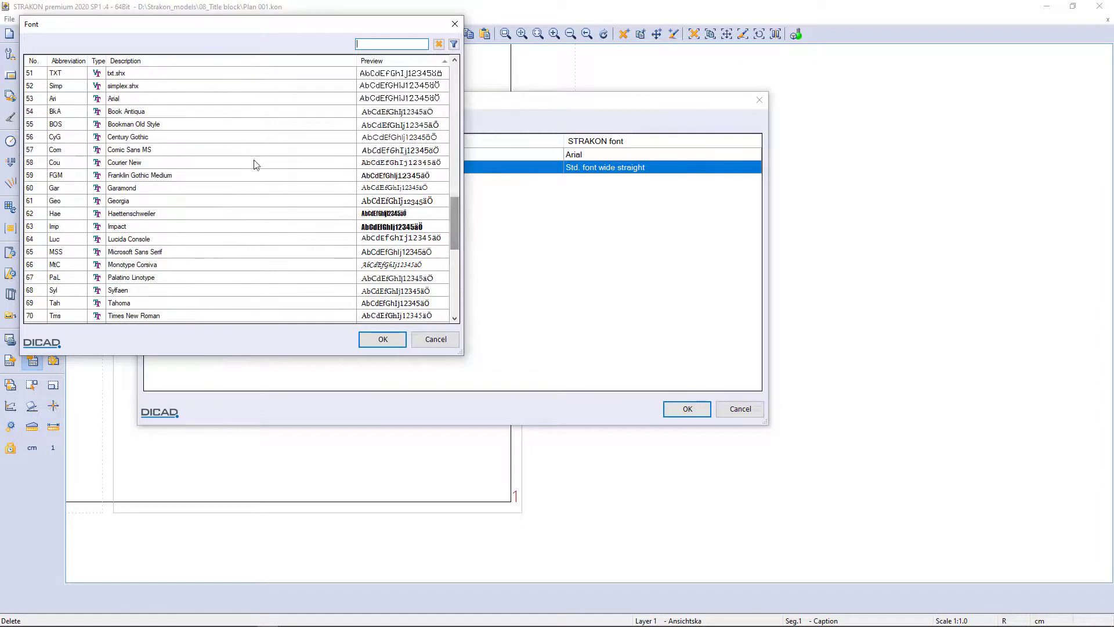
pyautogui.click(157, 99)
pyautogui.click(383, 339)
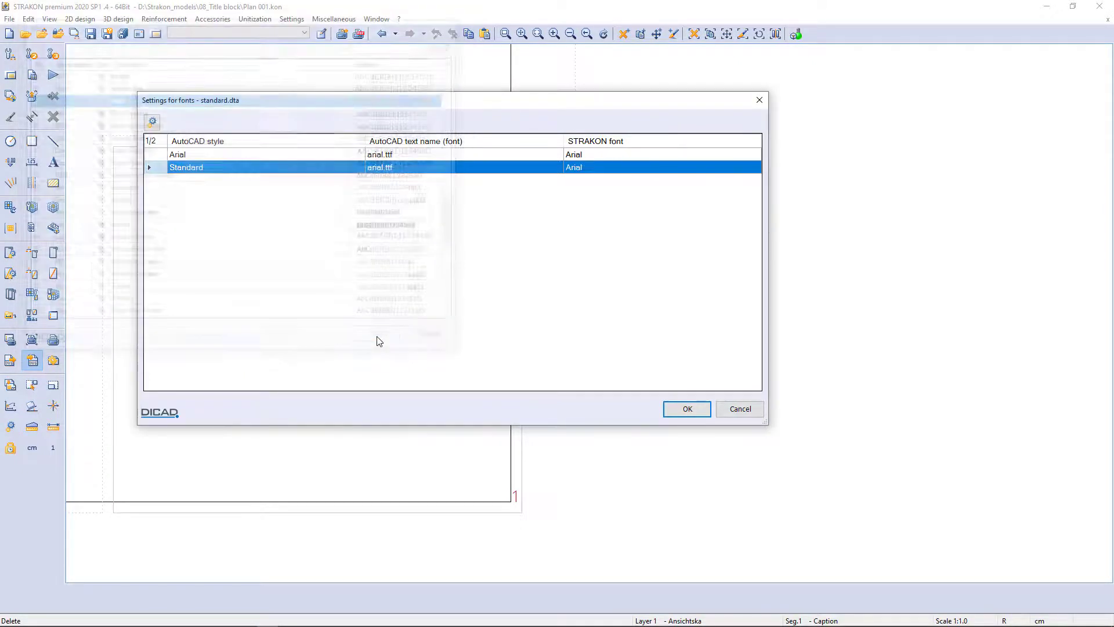
pyautogui.click(686, 409)
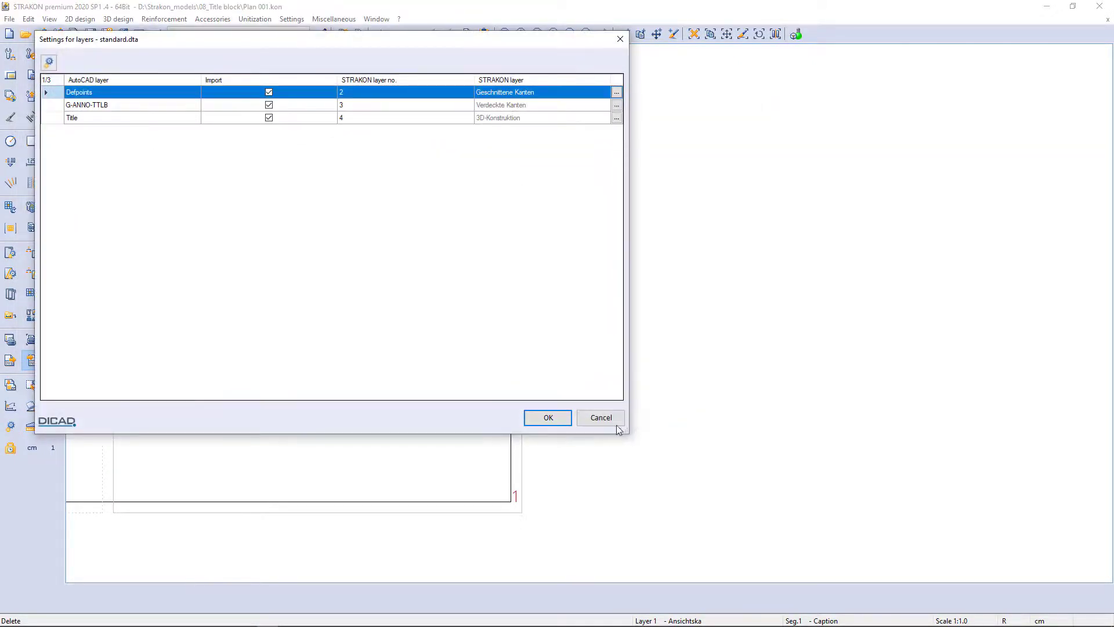
pyautogui.click(548, 419)
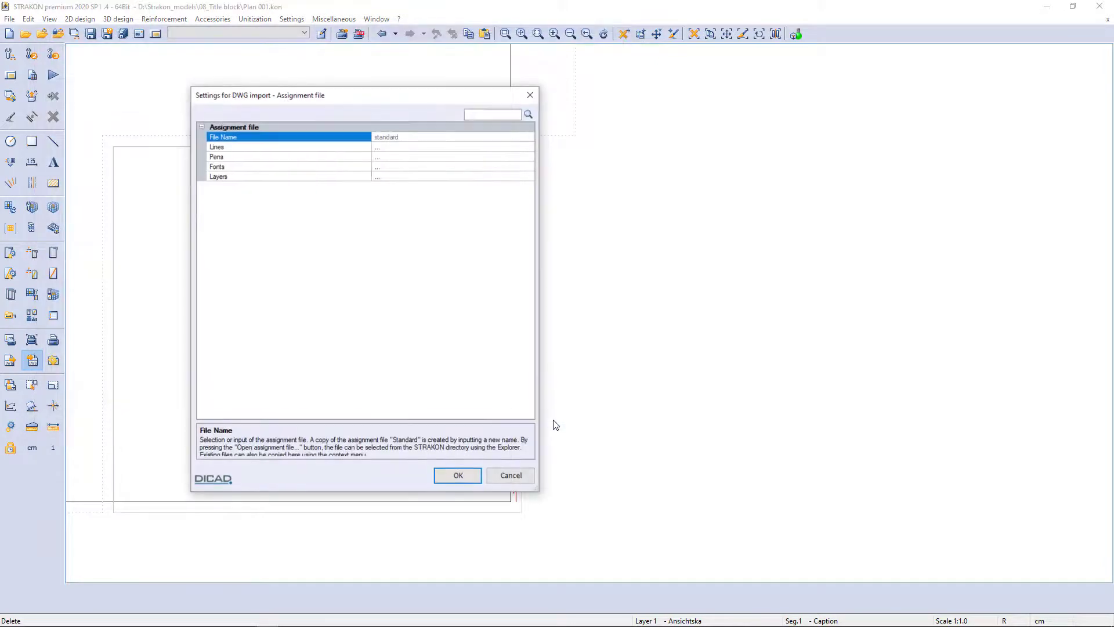
pyautogui.click(443, 483)
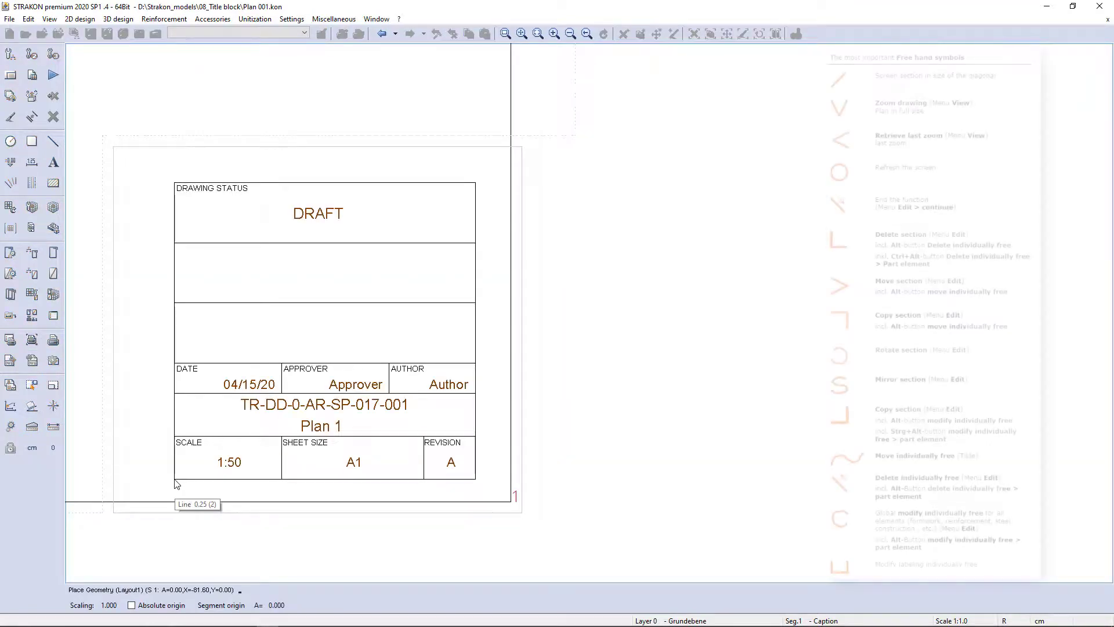
# Set down the imported title block and move its lower-right corner to the frame corner, offset -5
pyautogui.click(177, 484)
pyautogui.press('Escape')
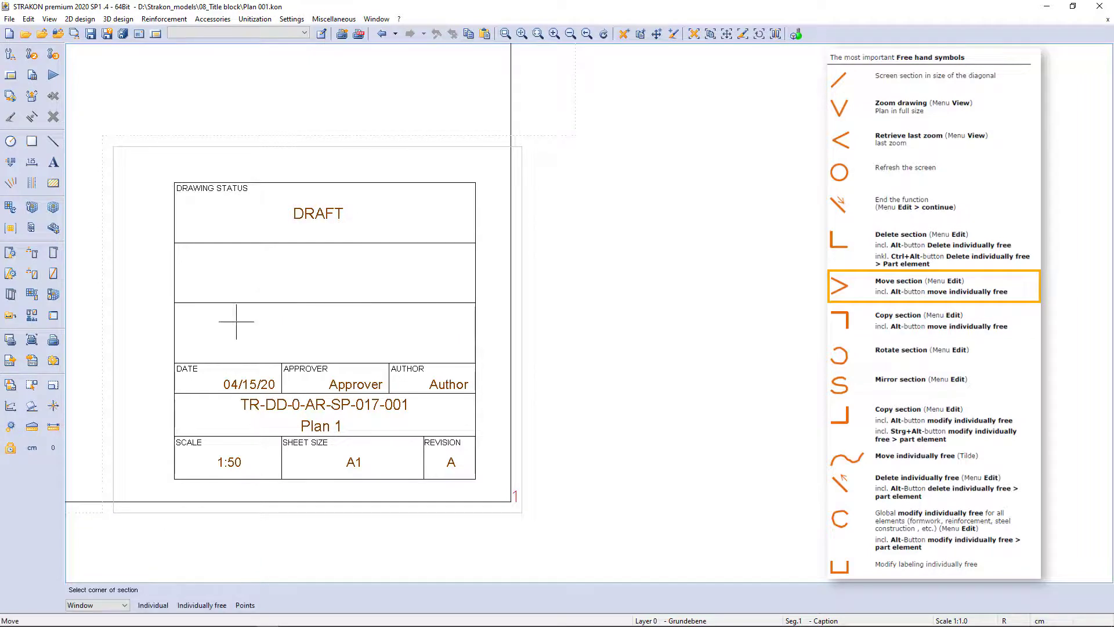
pyautogui.click(475, 480)
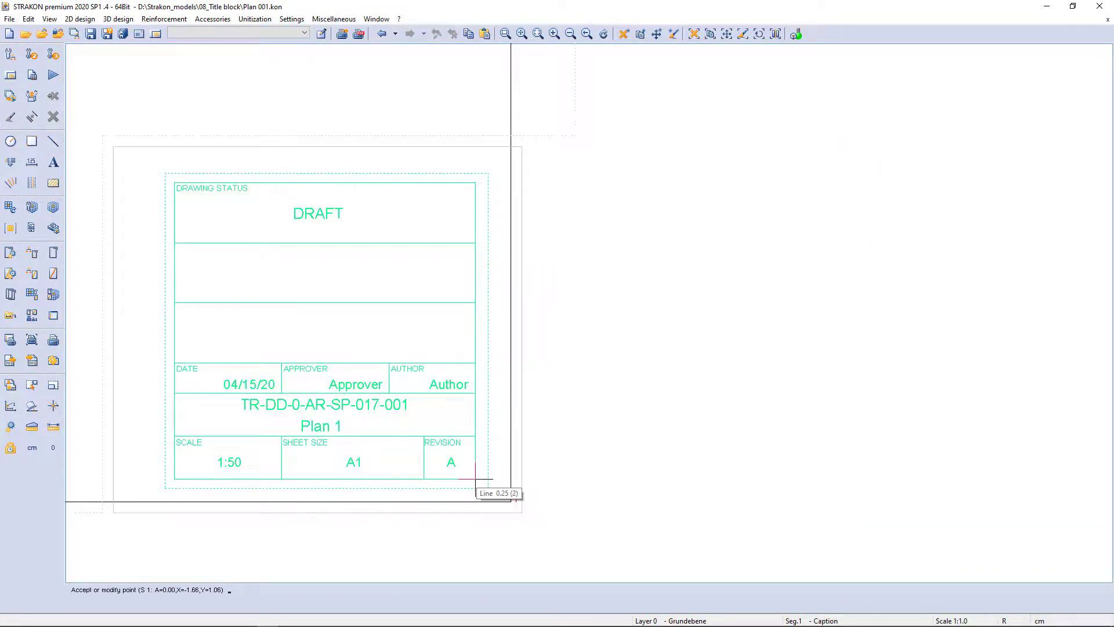
pyautogui.press('space')
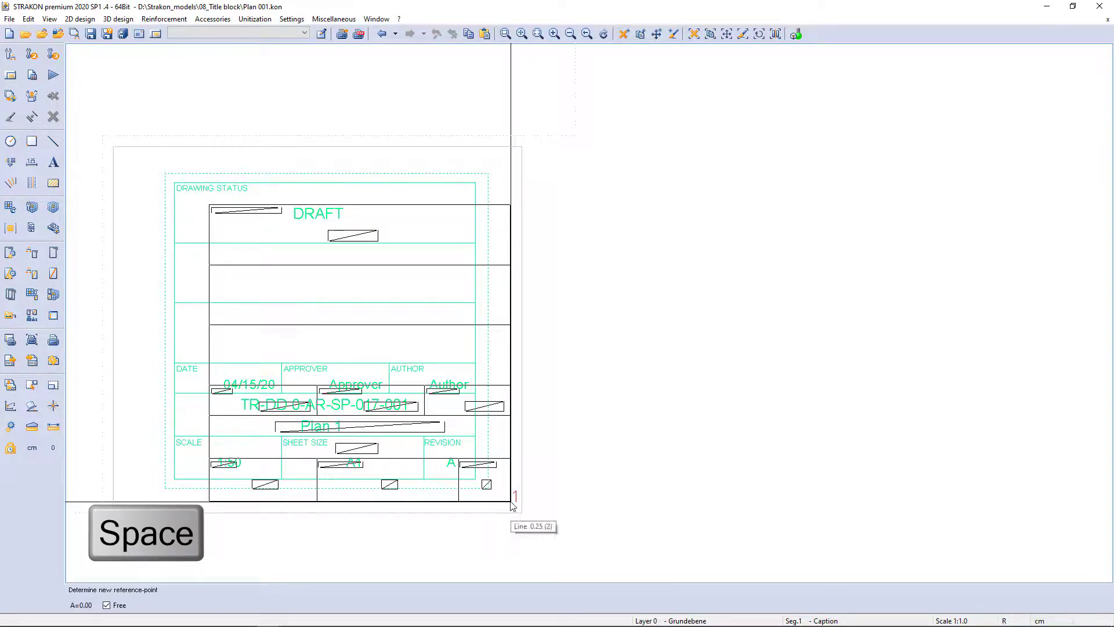
pyautogui.click(513, 504)
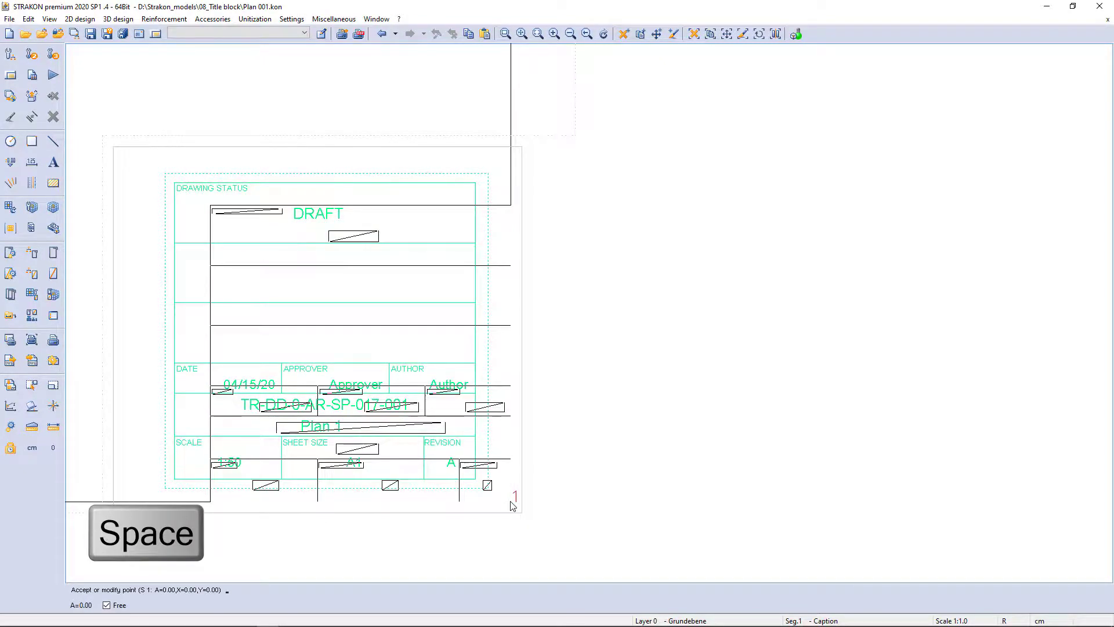
pyautogui.write('-5,5')
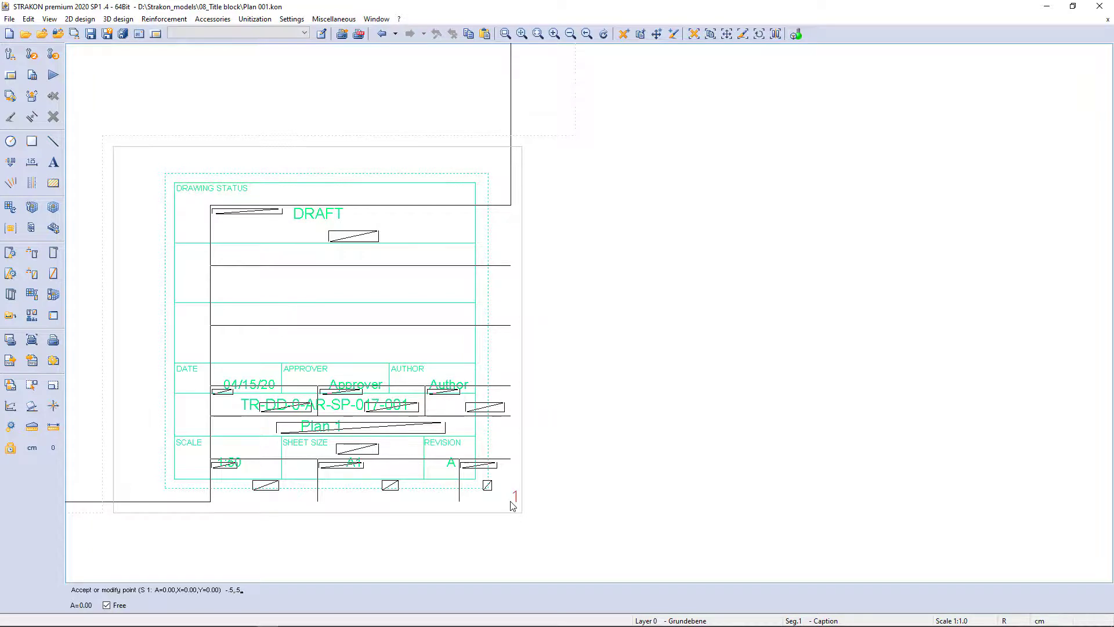
pyautogui.press('Return')
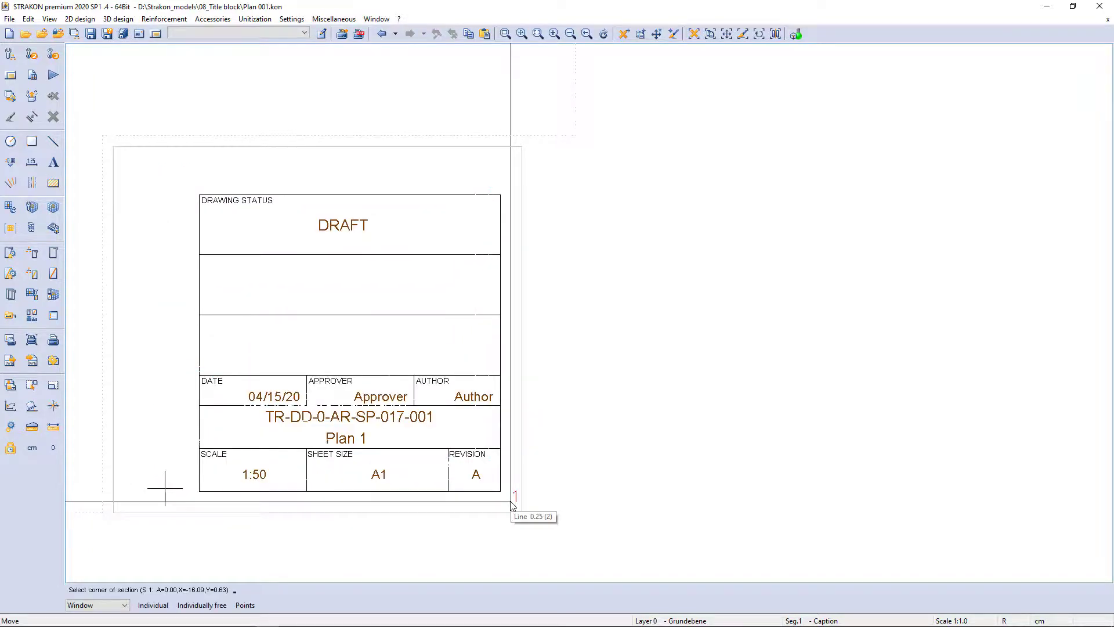
pyautogui.press('Escape')
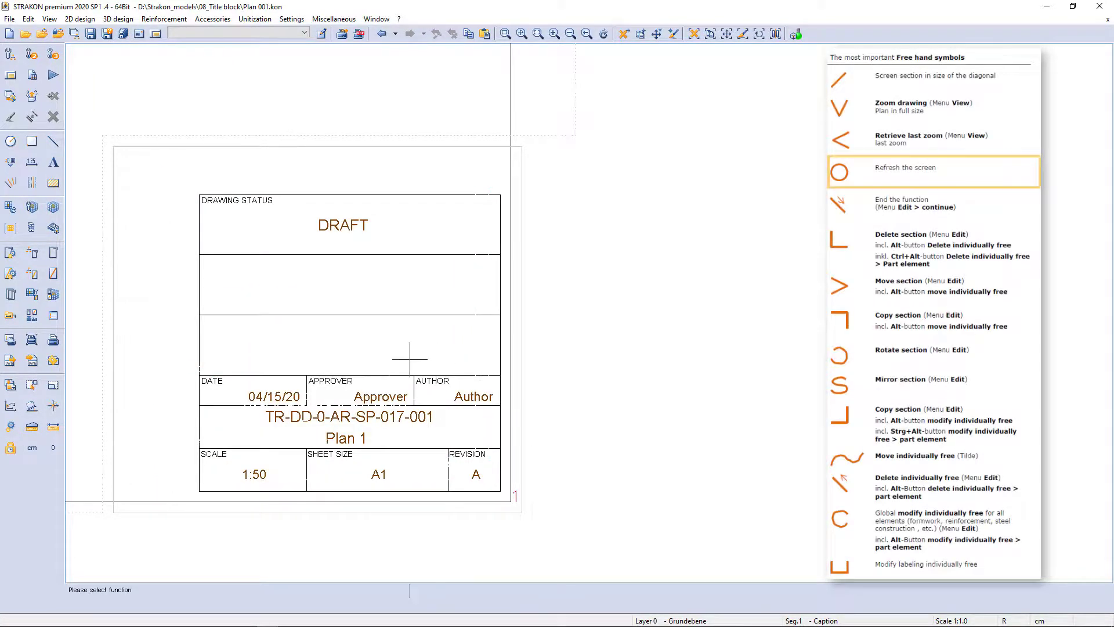
# Give the DRAFT text pen 0.35 and height 5, replacing its wording with variable !11
pyautogui.moveTo(409, 358)
pyautogui.mouseDown(button='right')
pyautogui.moveTo(290, 400)
pyautogui.moveTo(371, 486)
pyautogui.moveTo(413, 366)
pyautogui.mouseUp(button='right')
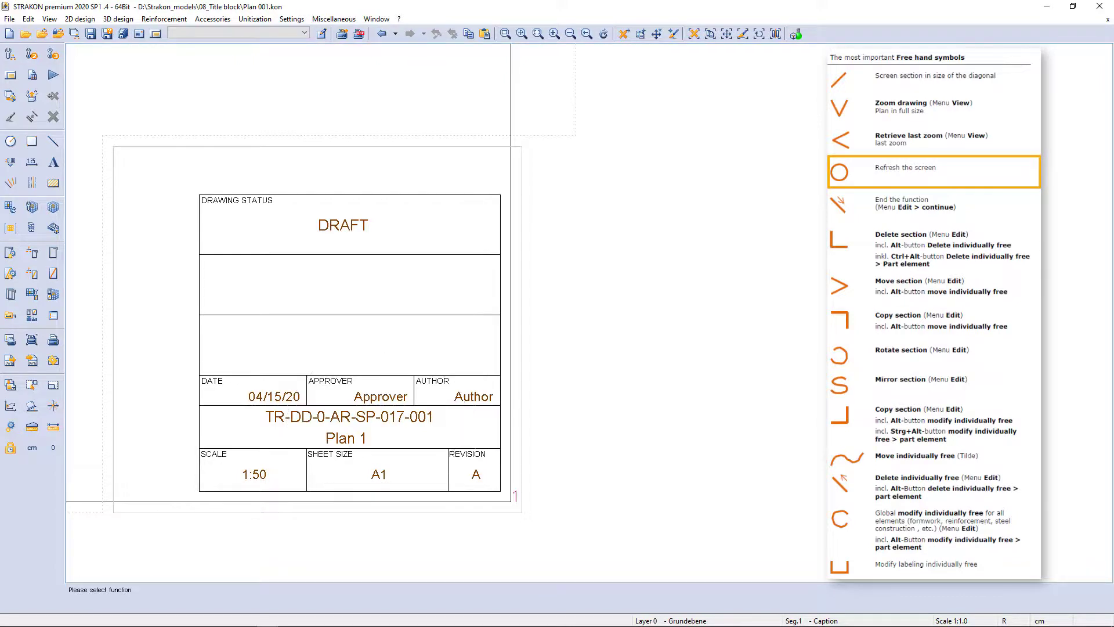
pyautogui.moveTo(350, 244); pyautogui.dragTo(354, 232, button='right')
pyautogui.click(353, 232)
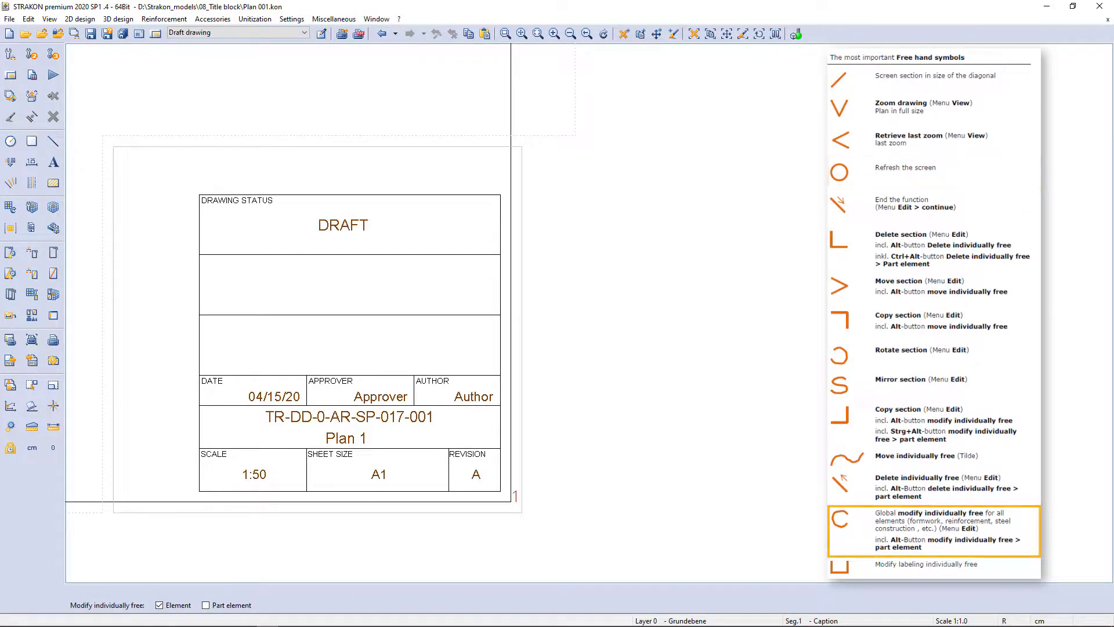
pyautogui.click(343, 225)
pyautogui.click(459, 174)
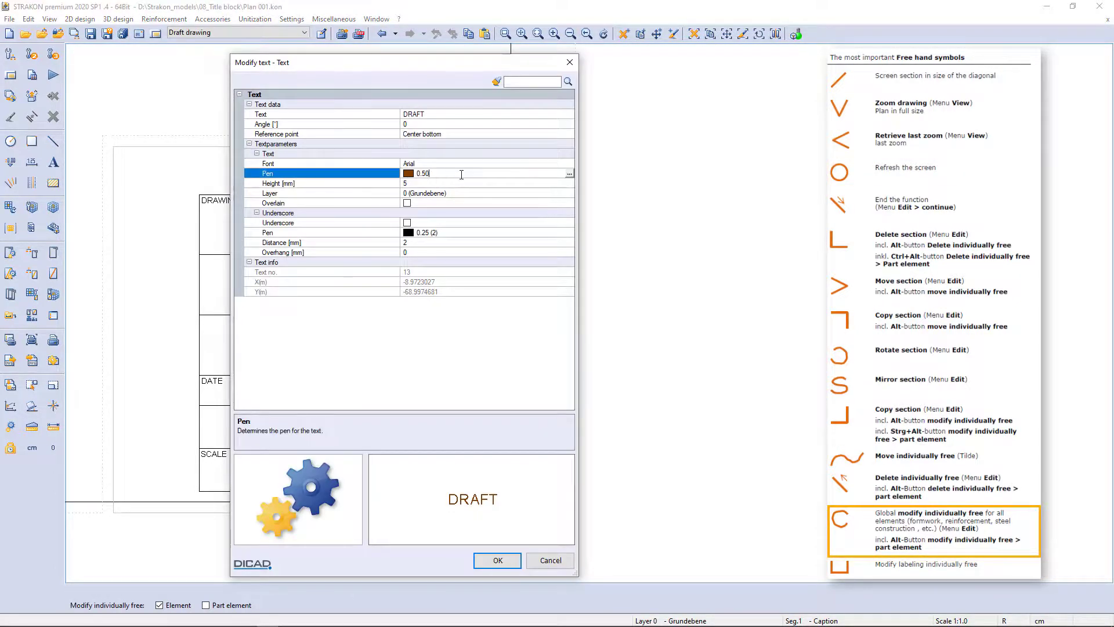
pyautogui.click(569, 175)
pyautogui.doubleClick(510, 182)
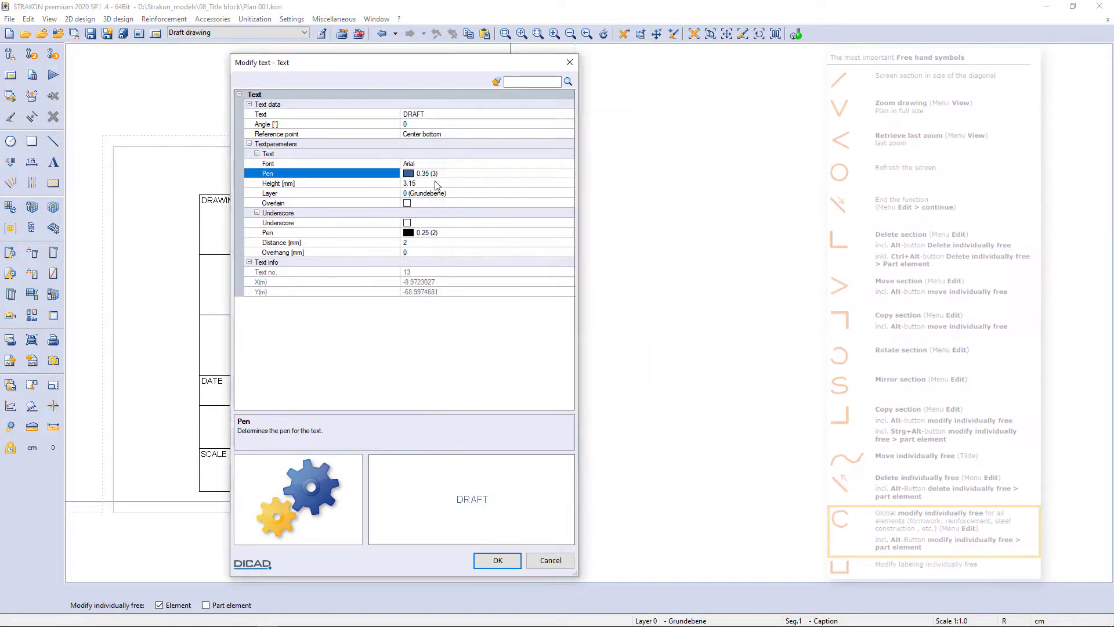
pyautogui.click(430, 183)
pyautogui.click(569, 183)
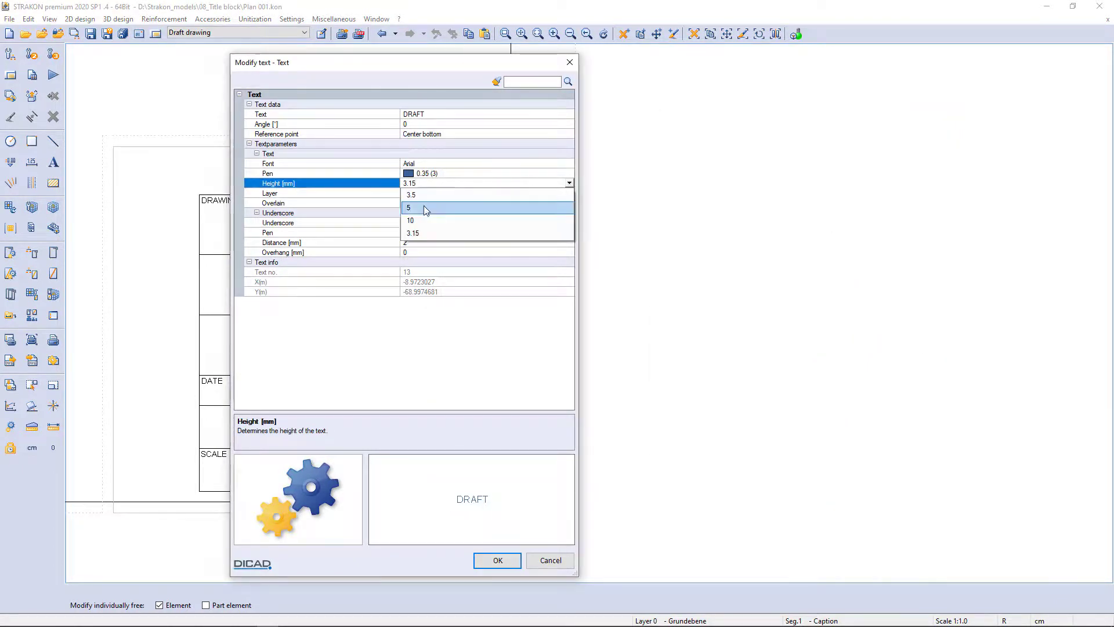
pyautogui.click(415, 212)
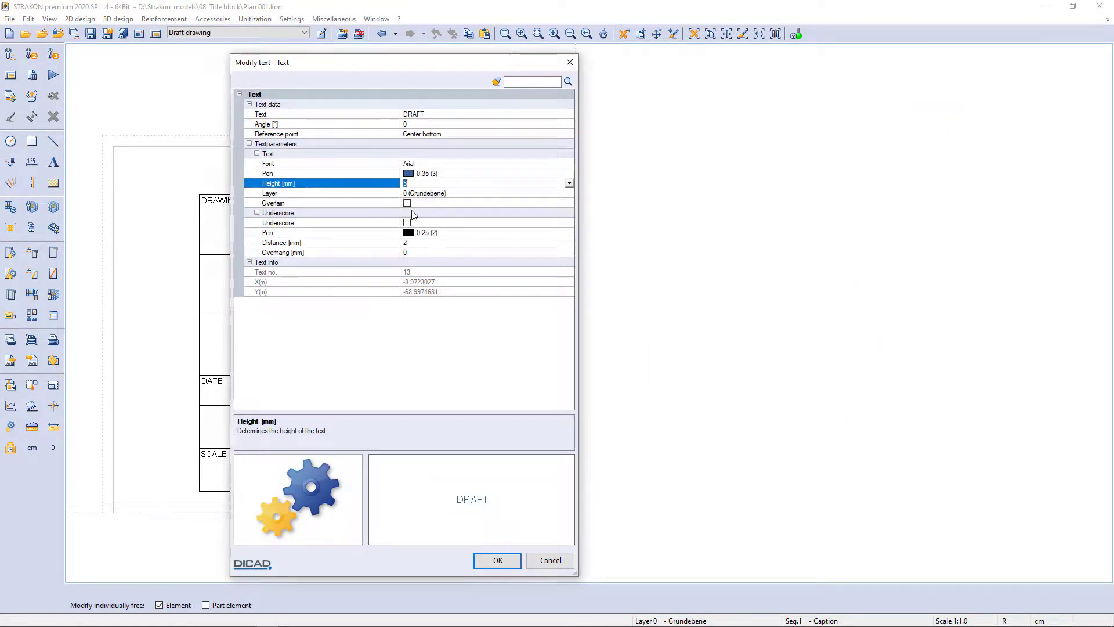
pyautogui.click(442, 115)
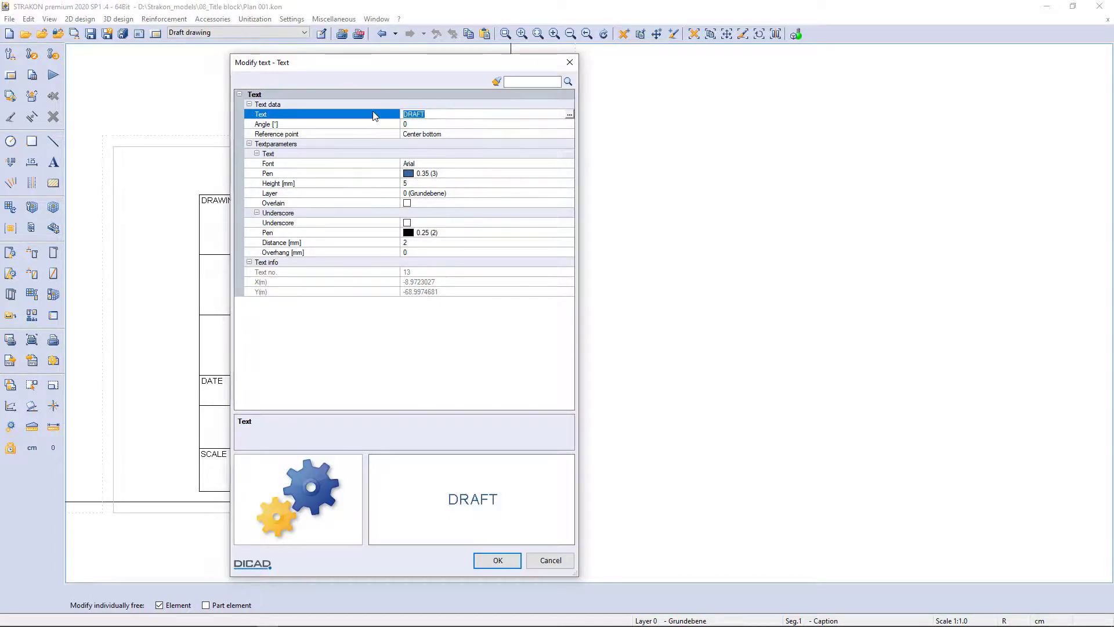
pyautogui.write('!')
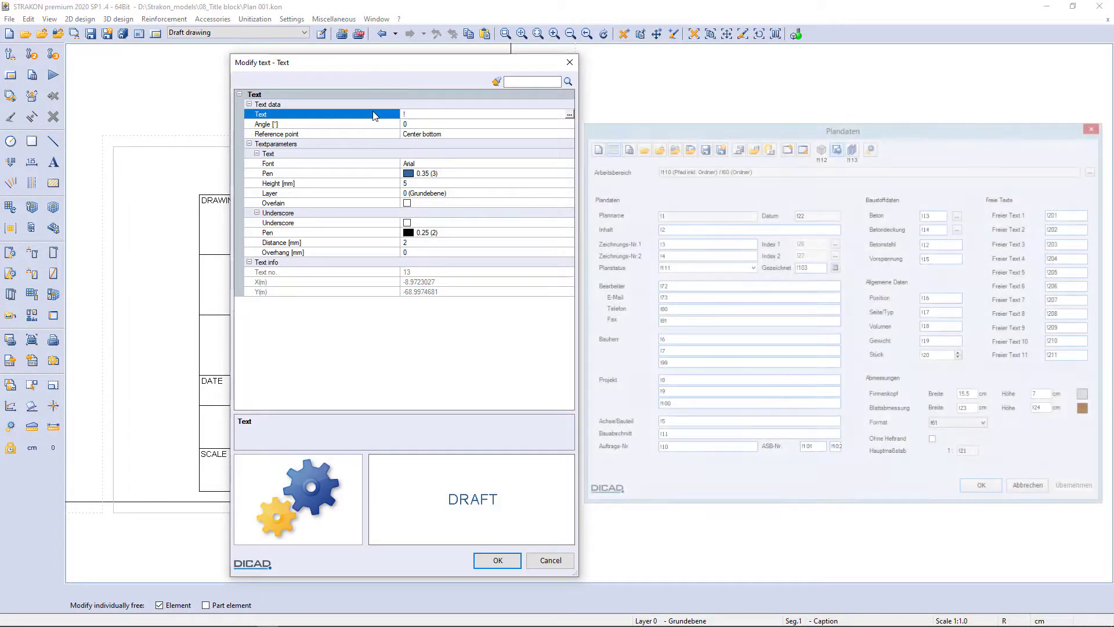
pyautogui.write('111')
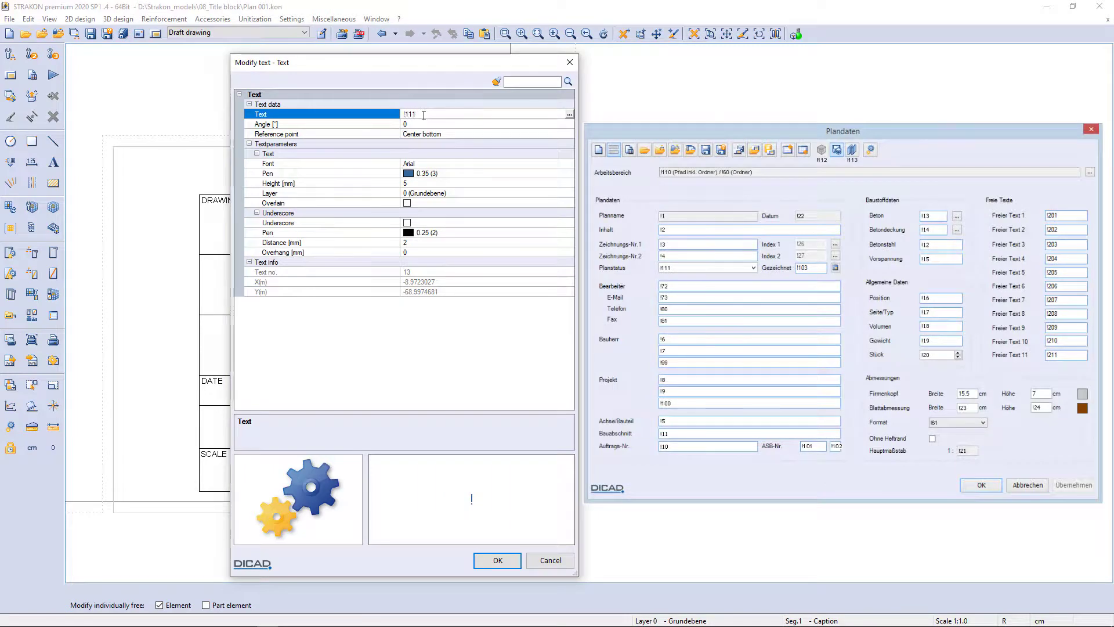
# Copy the Draft drawing text into the second row, then apply drawing data showing 19.01.2021 and Plan 001
pyautogui.click(504, 558)
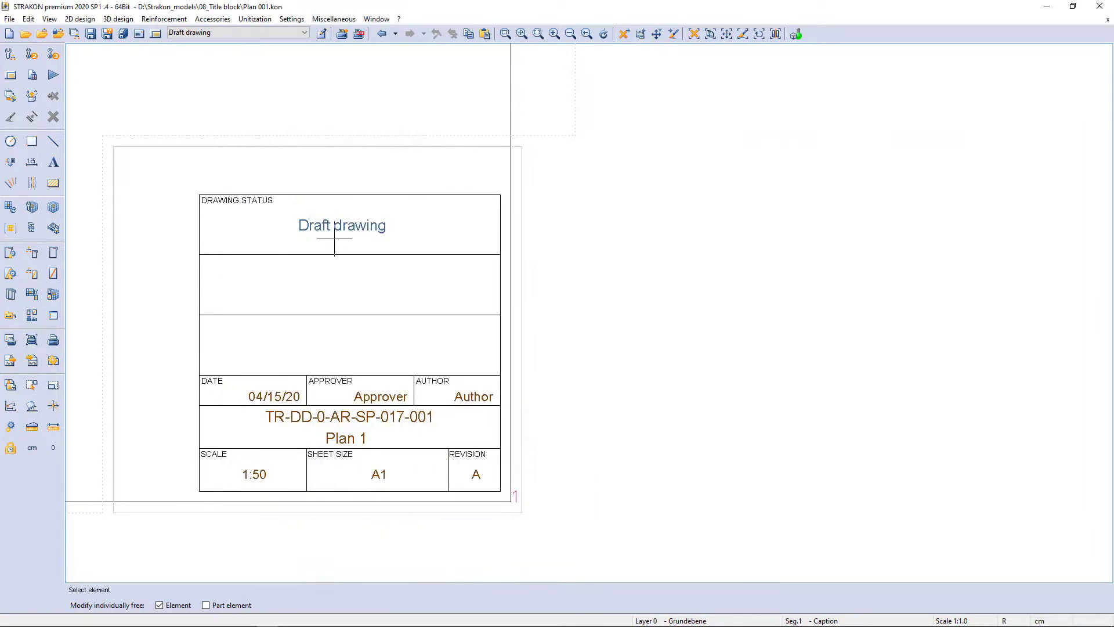
pyautogui.moveTo(335, 203)
pyautogui.mouseDown()
pyautogui.moveTo(334, 248)
pyautogui.moveTo(303, 247)
pyautogui.mouseUp()
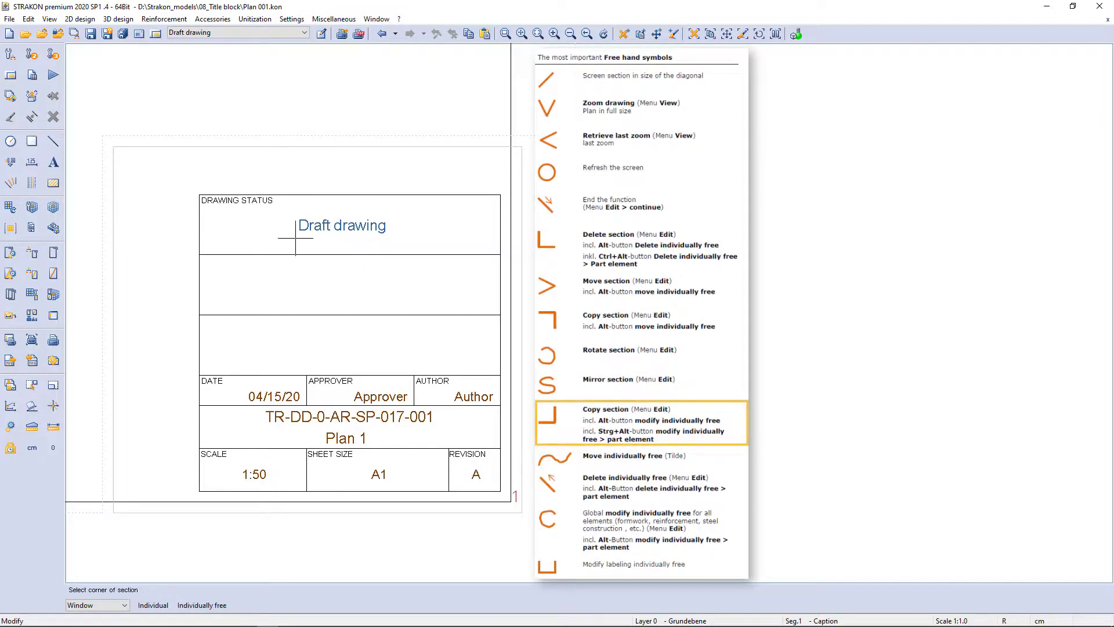
pyautogui.click(290, 212)
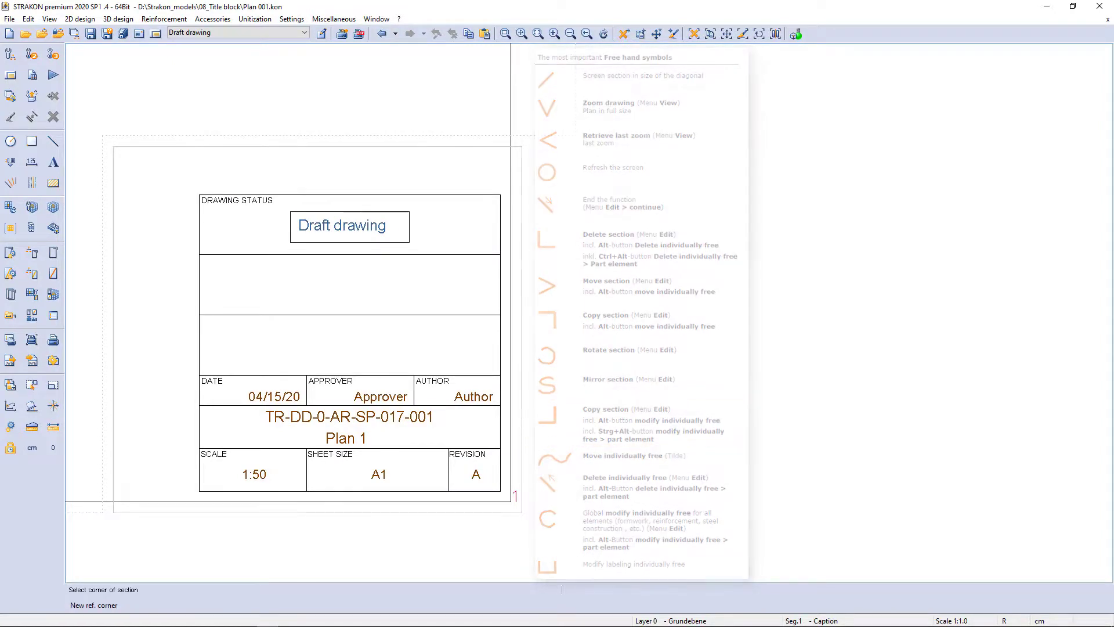
pyautogui.click(409, 242)
pyautogui.click(198, 195)
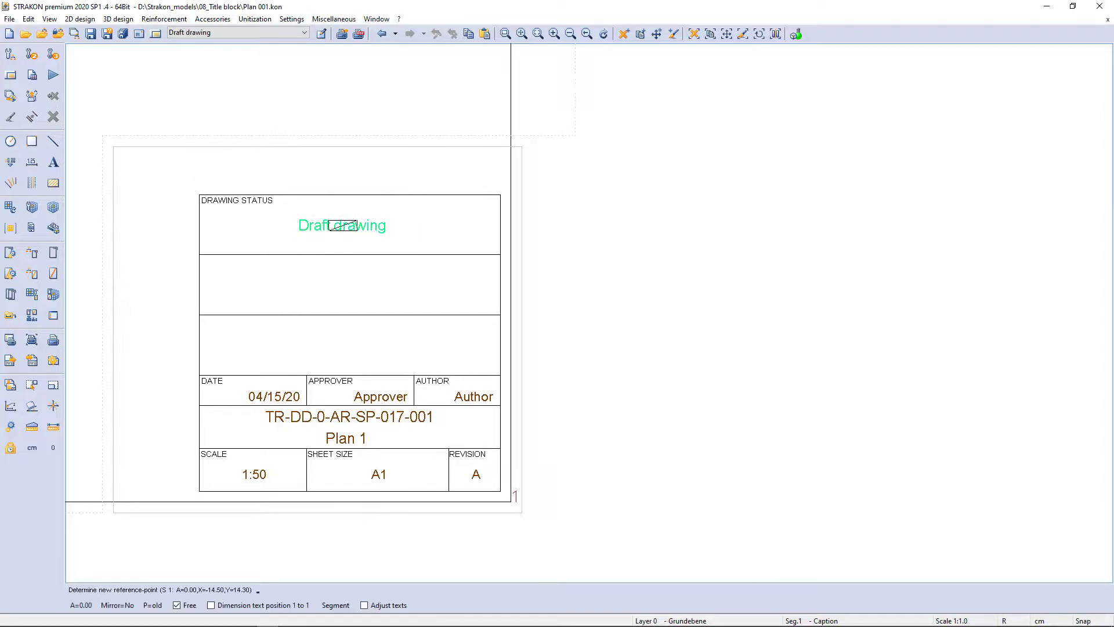
pyautogui.click(200, 255)
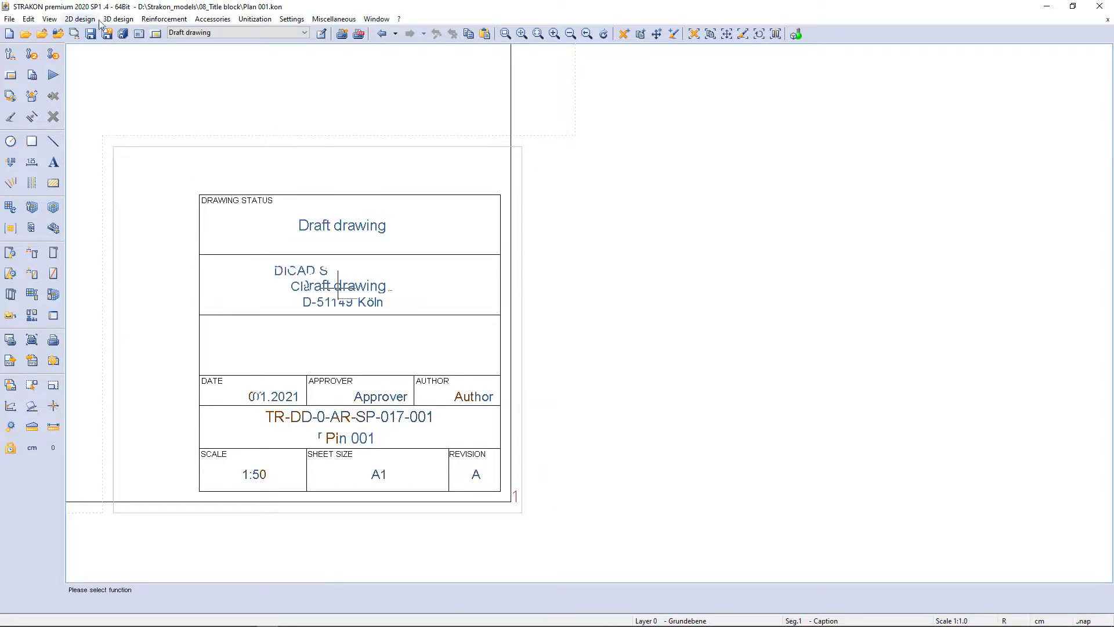
pyautogui.click(155, 35)
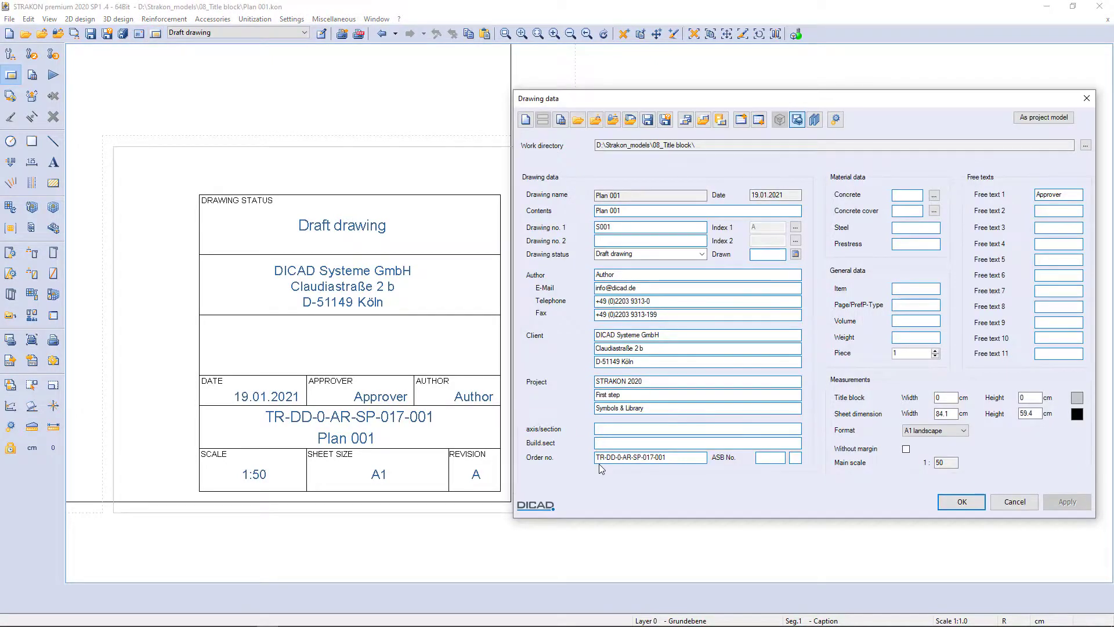
pyautogui.click(960, 503)
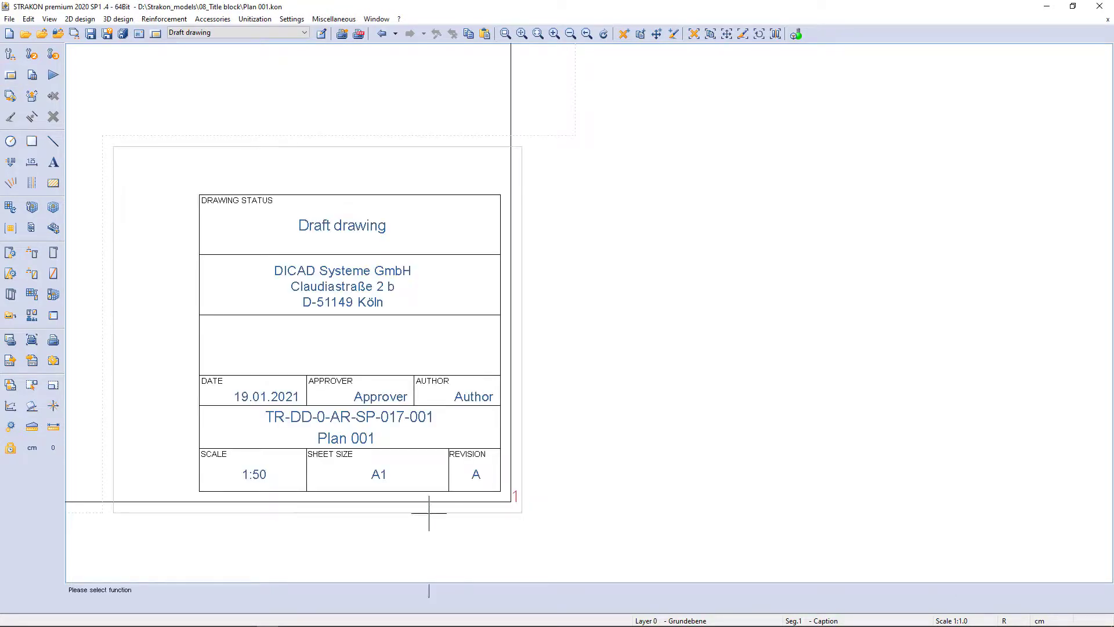
# Insert the STRAKON logo JPG at scale 1.0 and centre it in the empty third-row cell
pyautogui.click(95, 617)
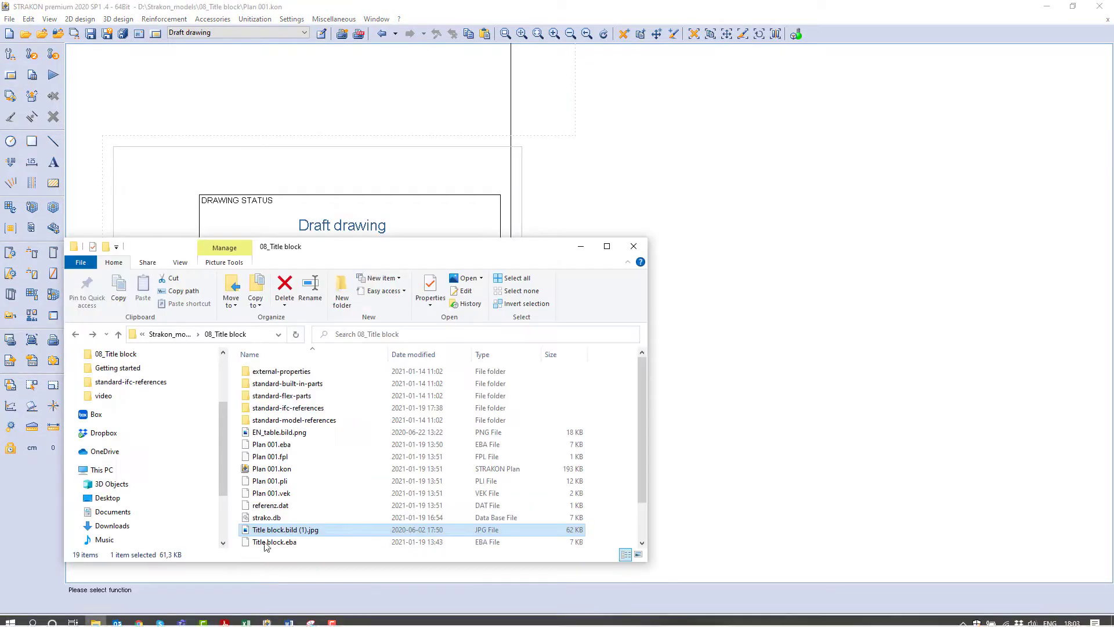
pyautogui.moveTo(268, 530)
pyautogui.mouseDown()
pyautogui.moveTo(288, 518)
pyautogui.moveTo(443, 225)
pyautogui.mouseUp()
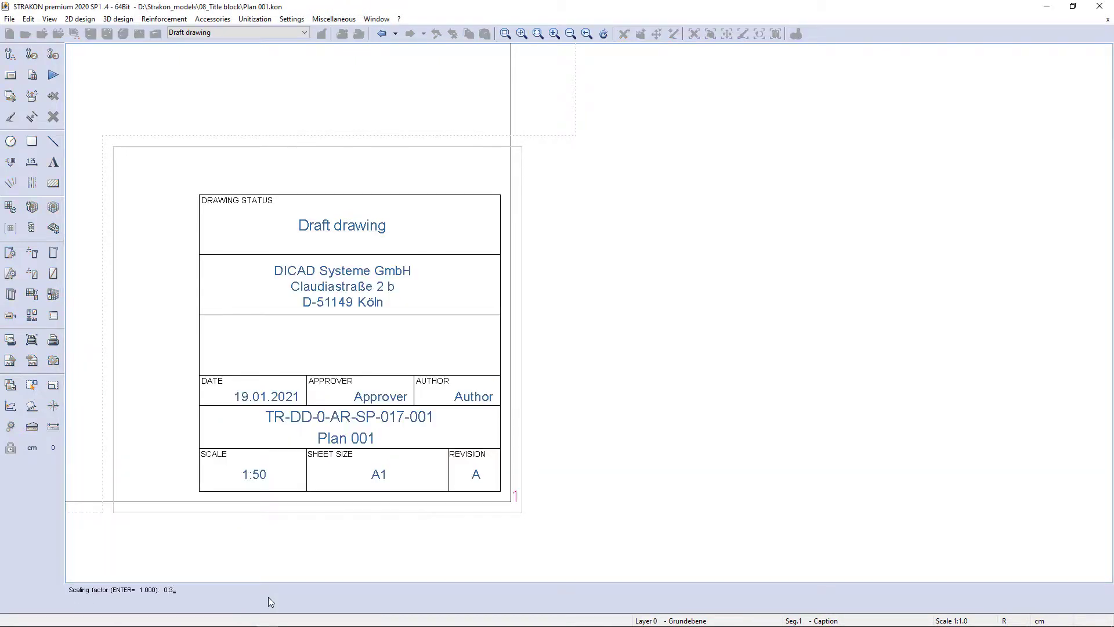
pyautogui.press('Return')
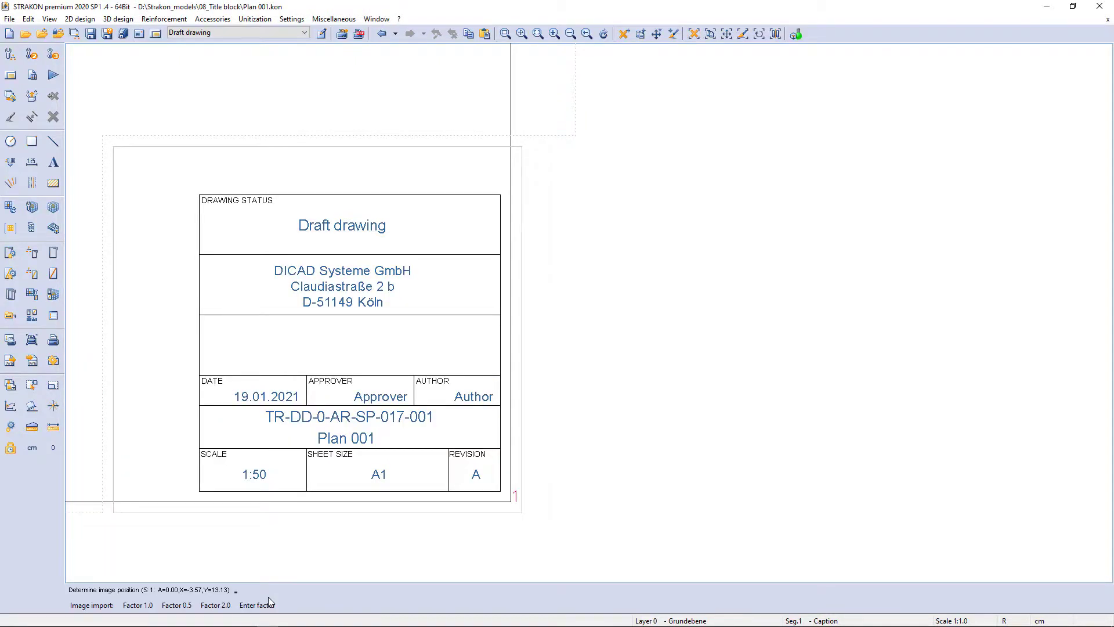
pyautogui.click(270, 364)
pyautogui.press('Return')
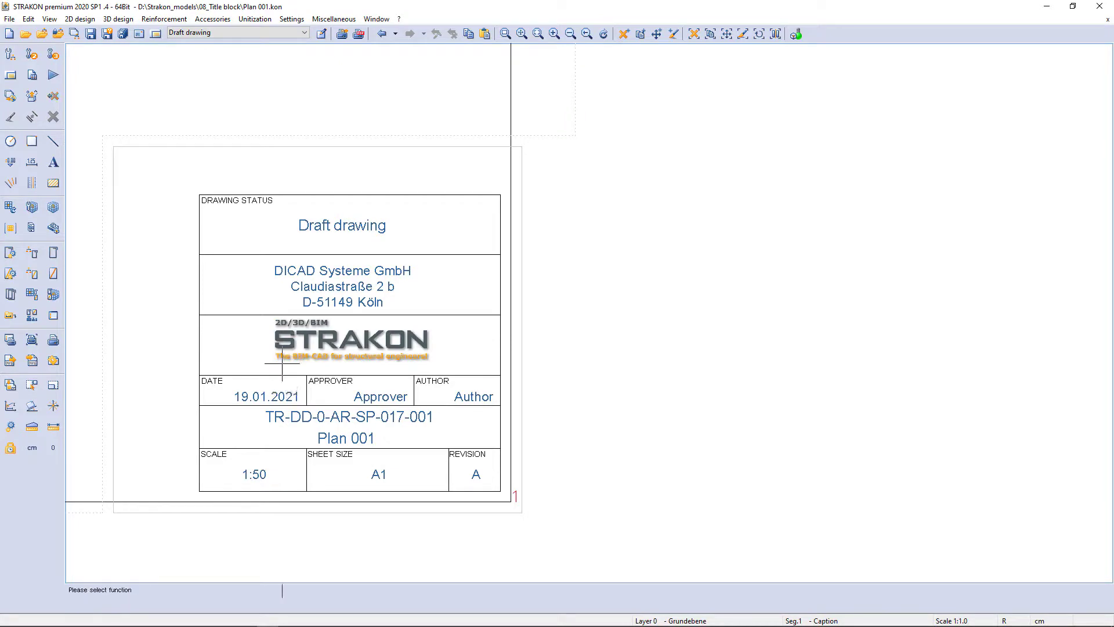
pyautogui.click(305, 352)
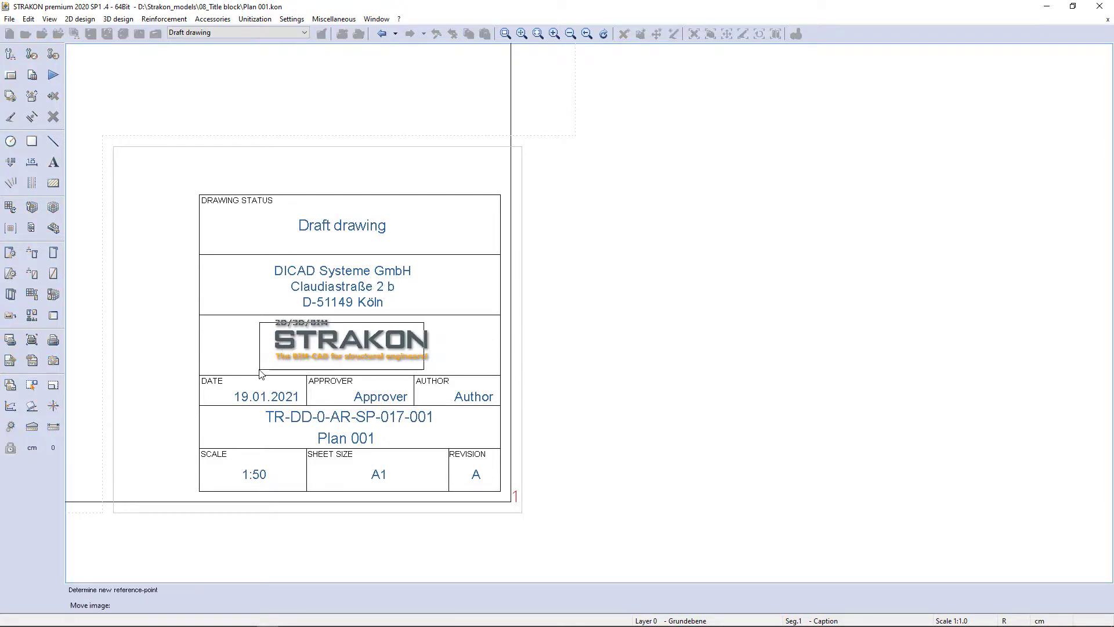
pyautogui.click(264, 373)
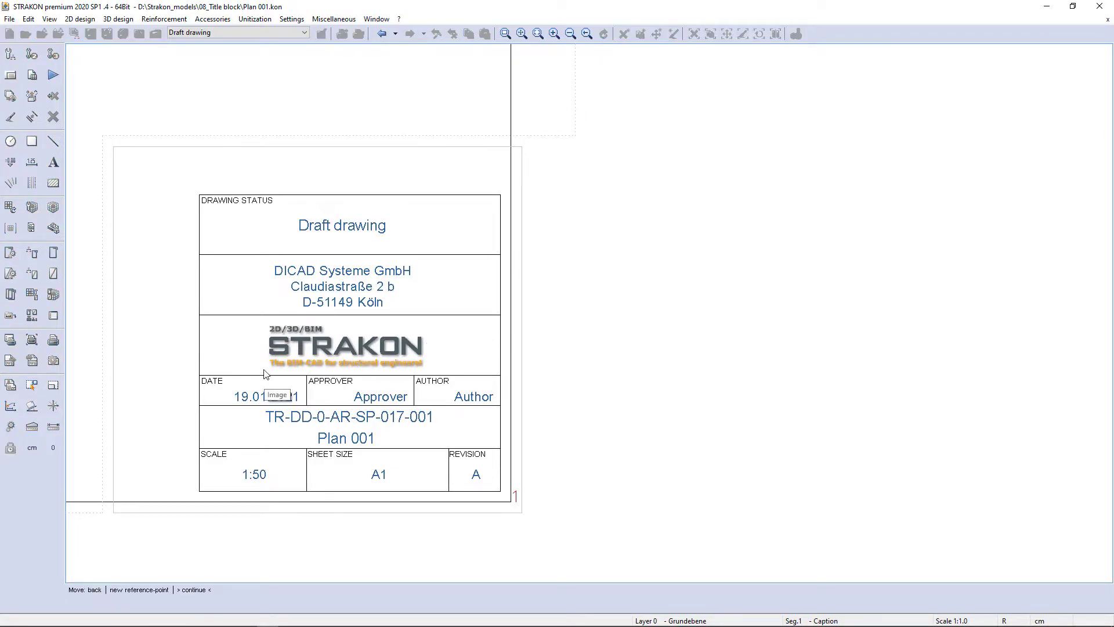
pyautogui.press('Escape')
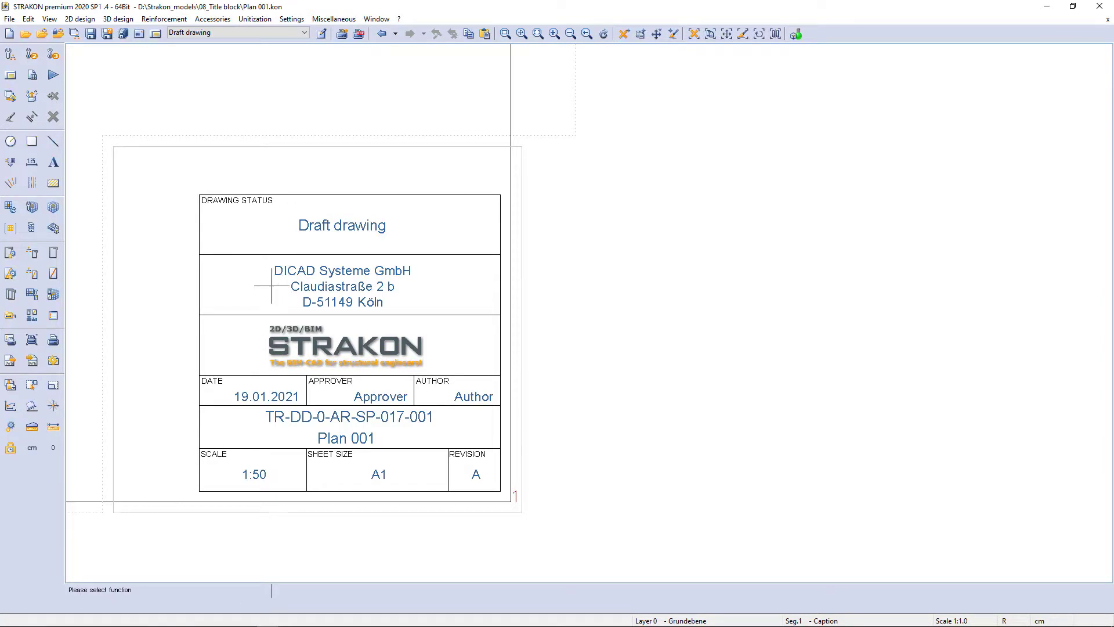
# Start the Symbols function from the Accessories menu
pyautogui.click(213, 21)
pyautogui.click(218, 70)
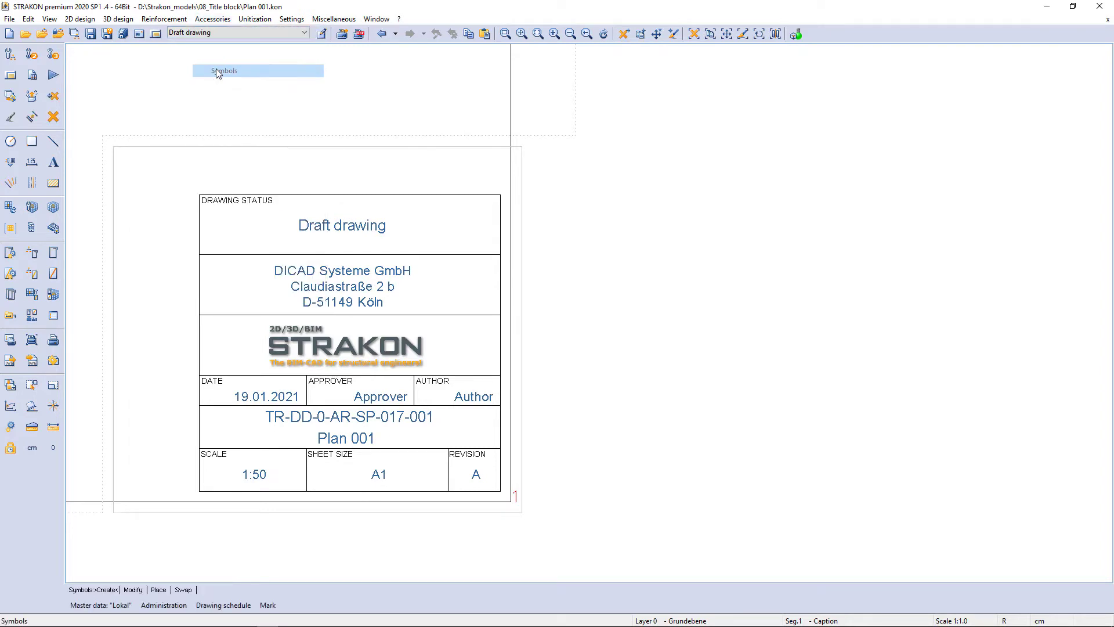